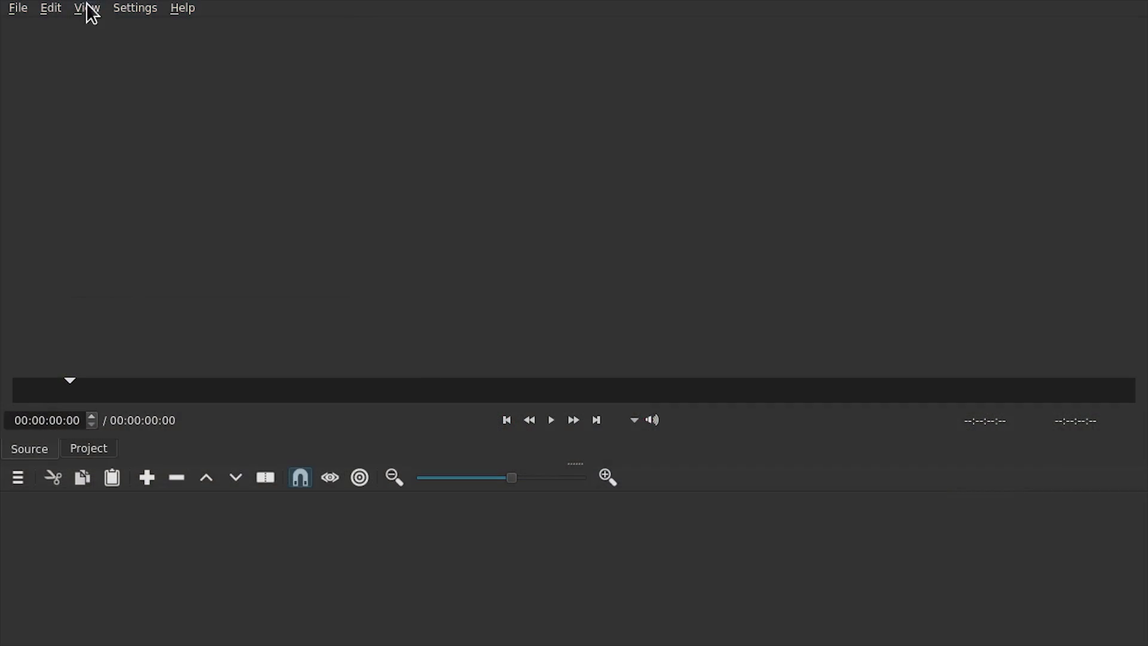
Show the Playlist panel and add trigger_m.mp4 to it from the file manager
click(88, 9)
click(153, 168)
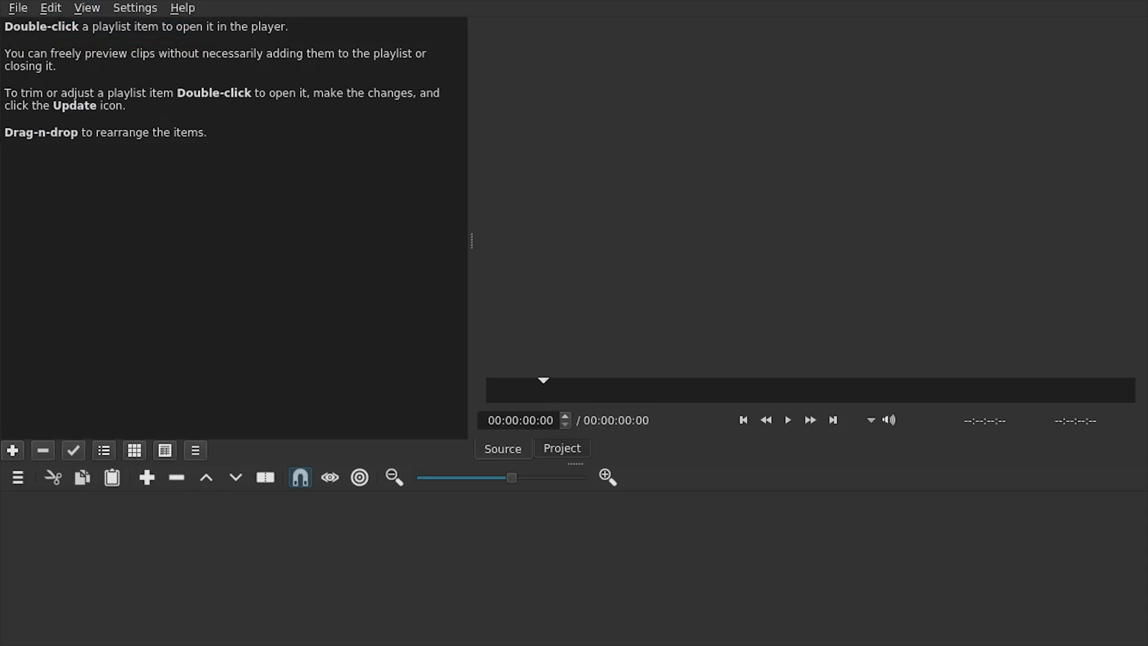
key(alt+Tab)
drag(838, 174, 225, 259)
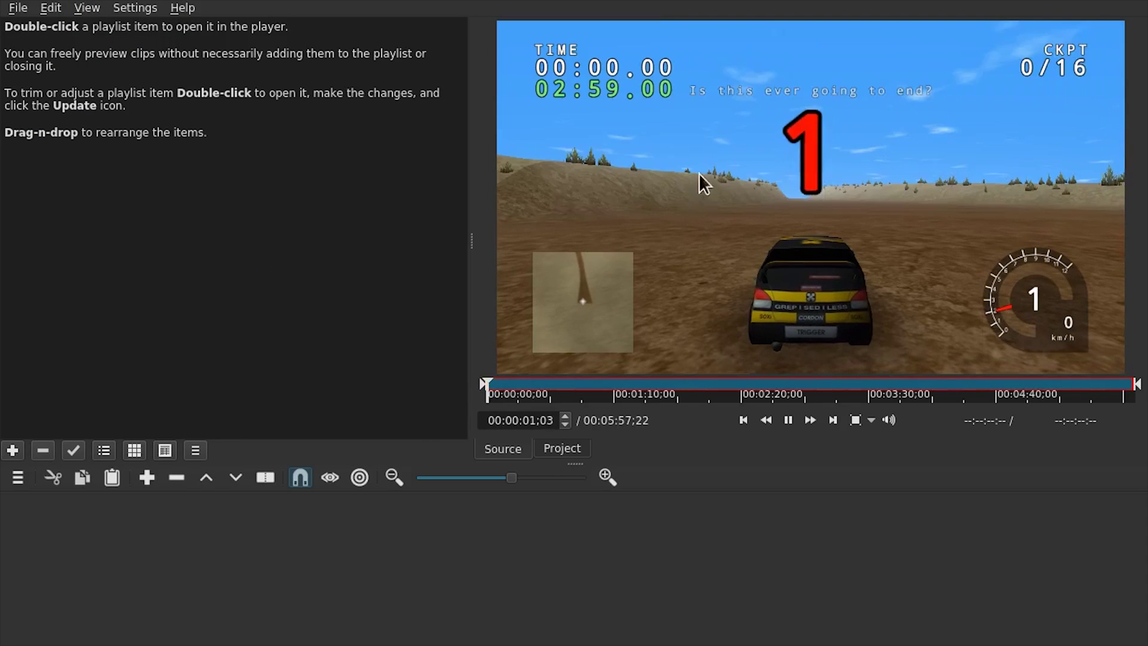
drag(686, 187, 236, 231)
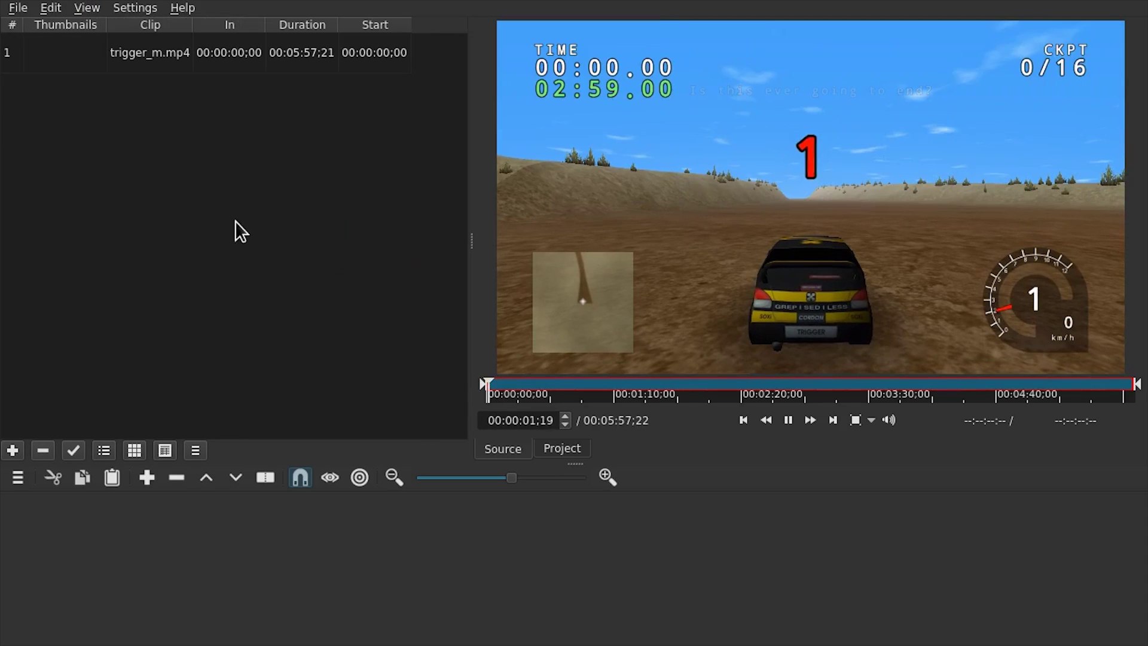
Place trigger_m.mp4 on timeline track V1, making a 00:01:16:18 project
click(673, 197)
drag(110, 67, 166, 554)
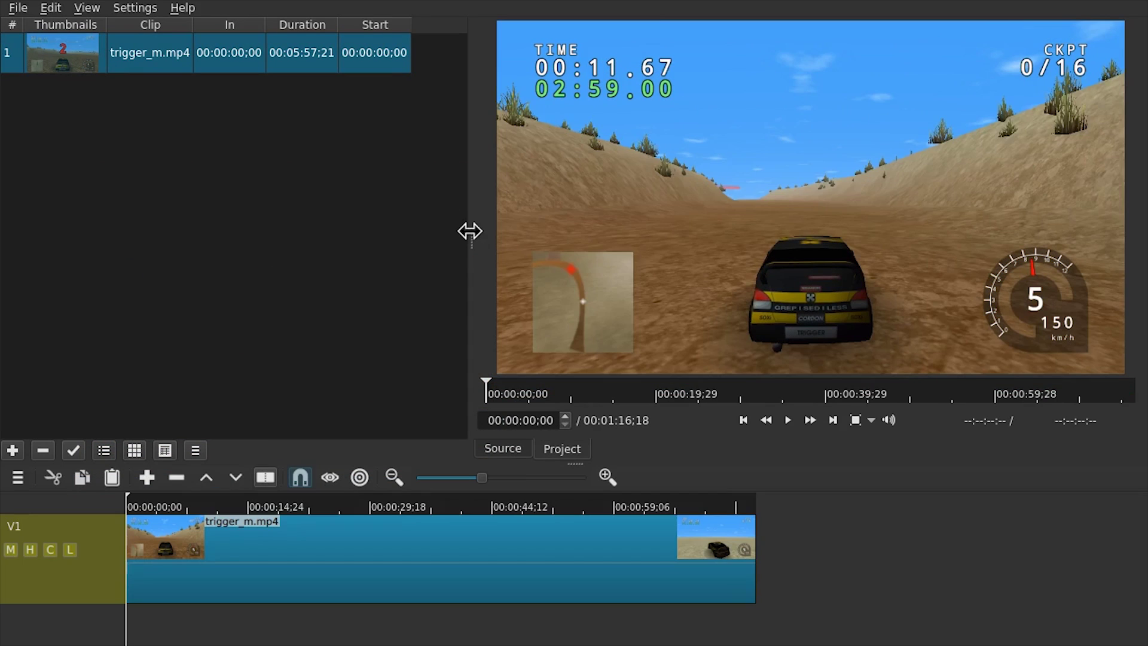
drag(470, 231, 263, 270)
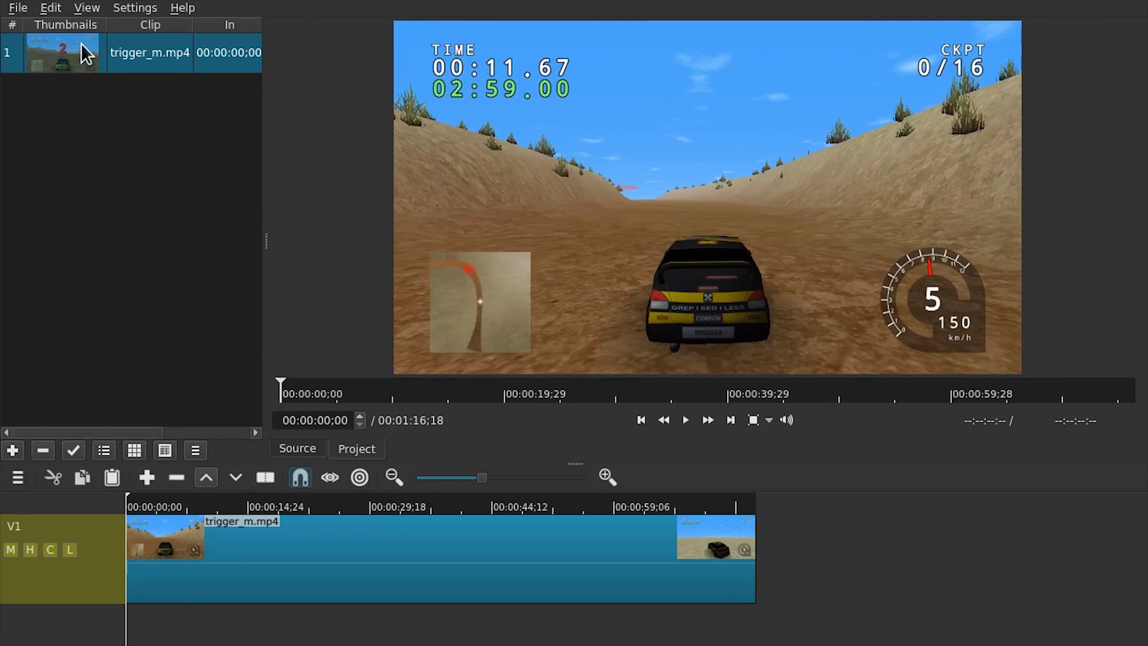
Open the Filters panel for the trigger_m.mp4 clip and scroll the video filters down to Text
click(87, 8)
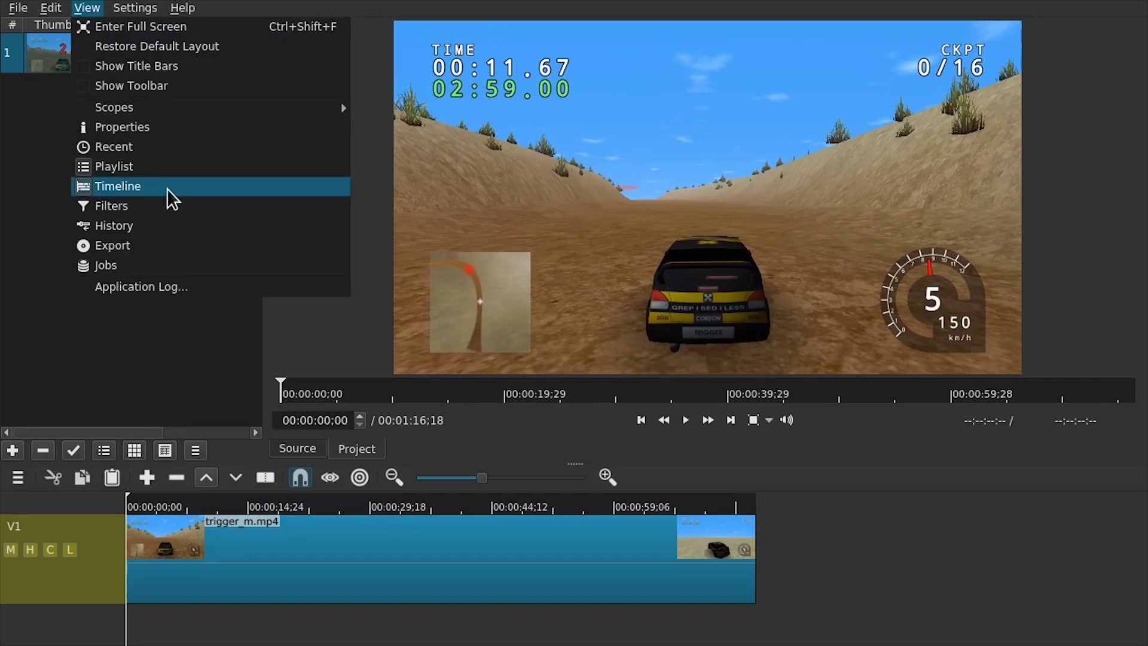
click(160, 204)
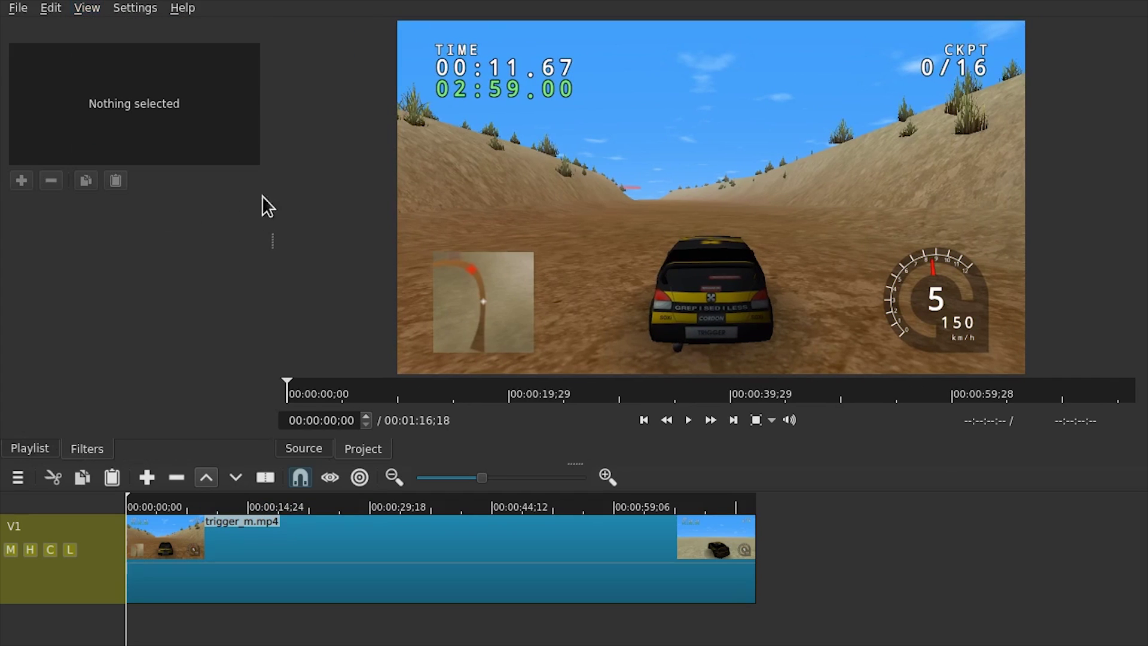
click(214, 540)
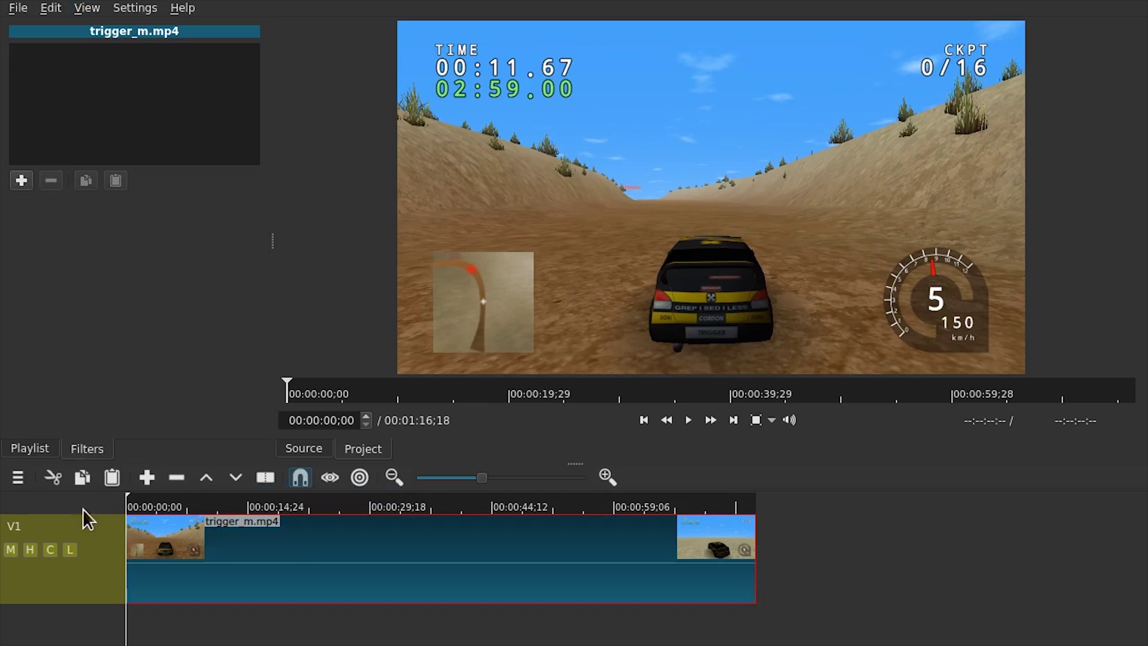
click(22, 180)
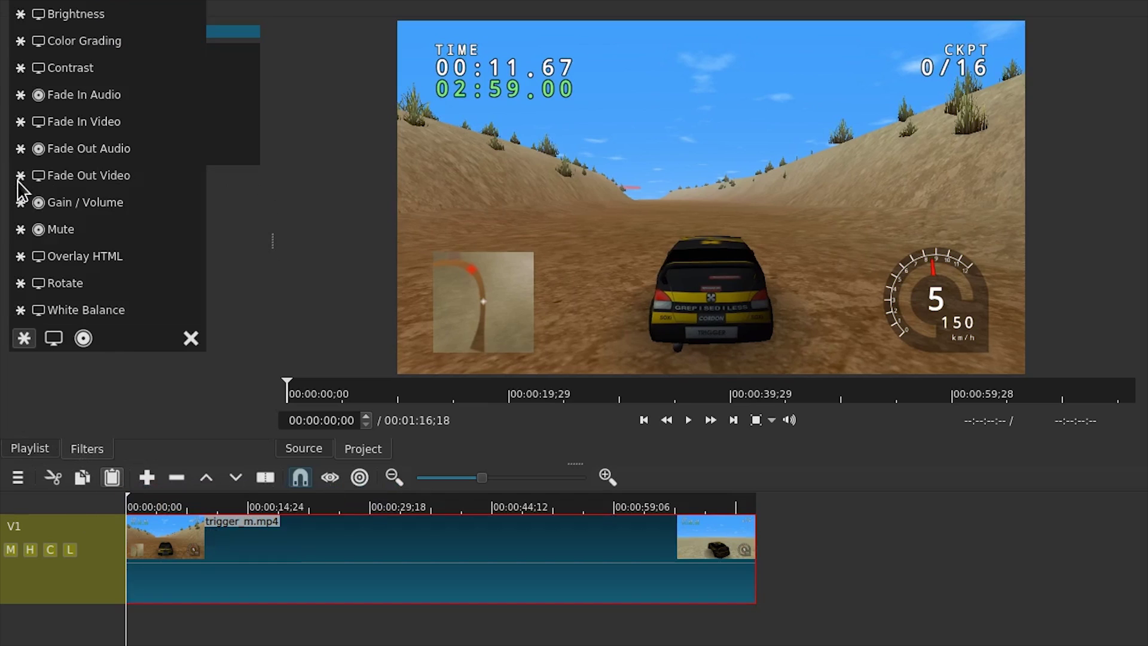
click(54, 339)
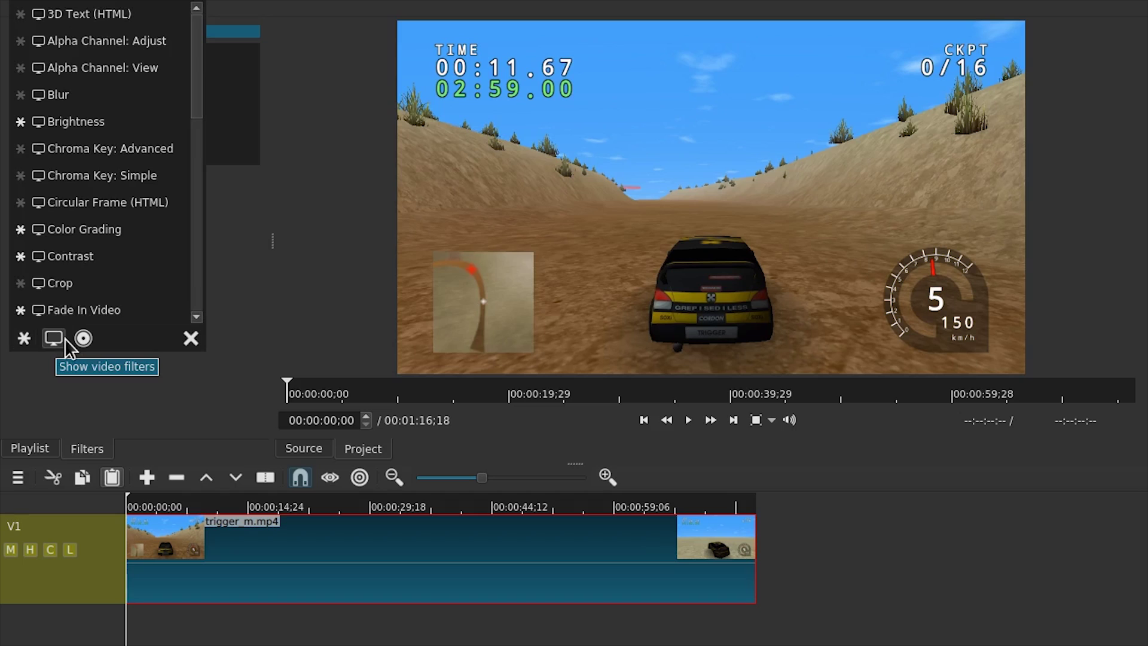
scroll(150, 231, down, 1)
scroll(151, 231, down, 10)
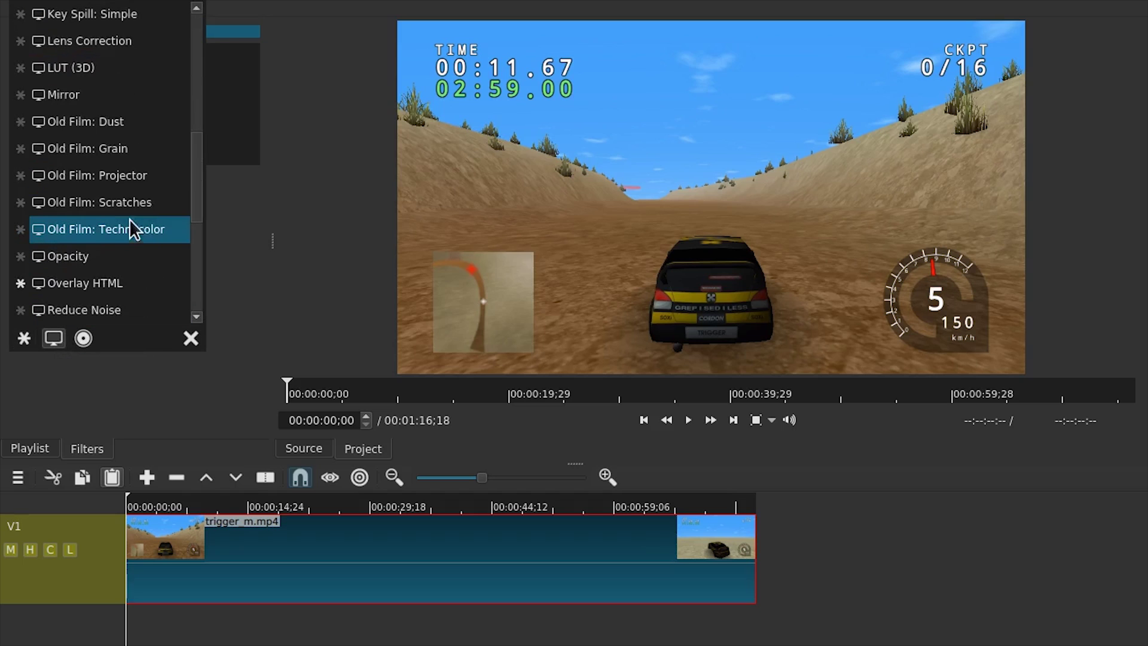
scroll(93, 248, down, 1)
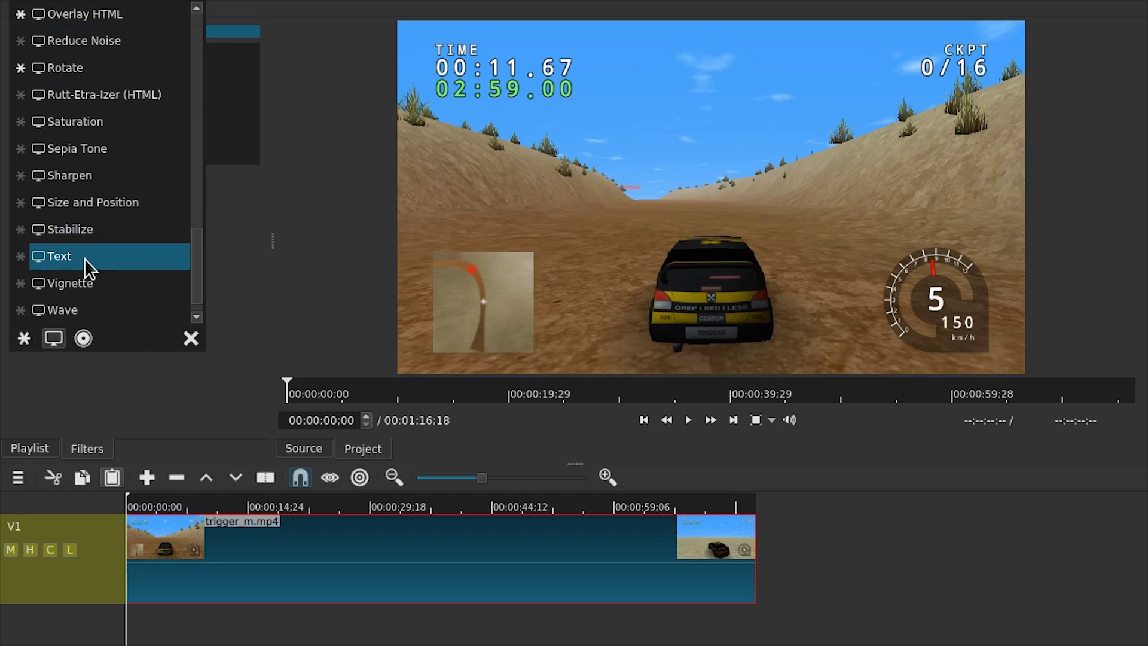
Add the Text filter, try the Frame #, File date and File name fields, then clear the text
click(65, 260)
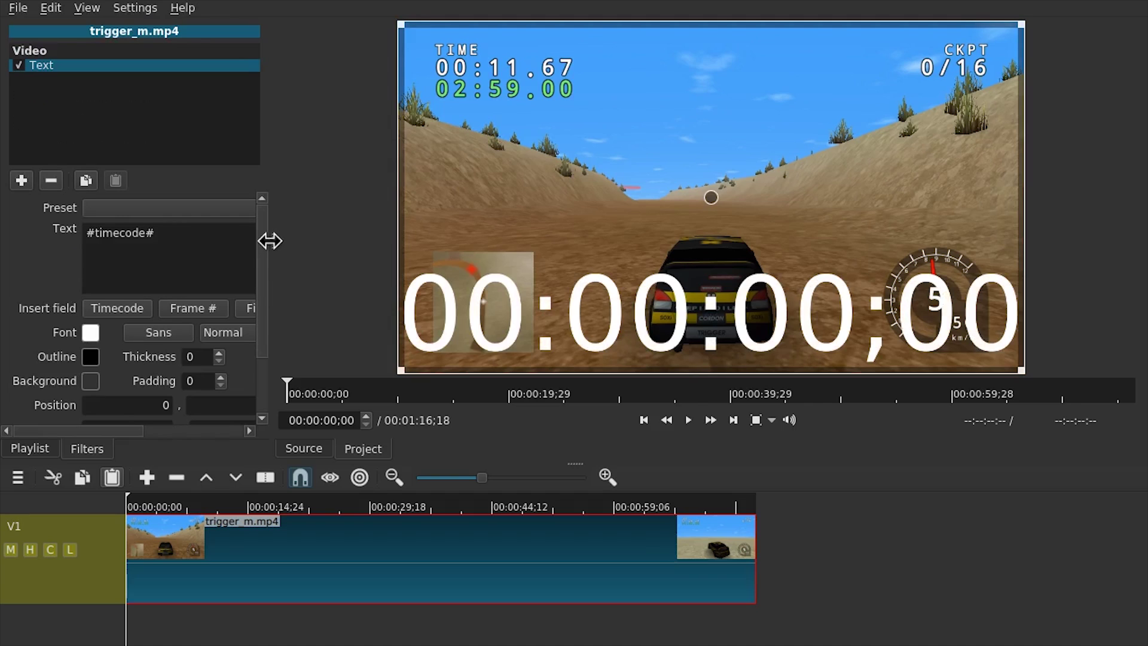
drag(270, 241, 480, 230)
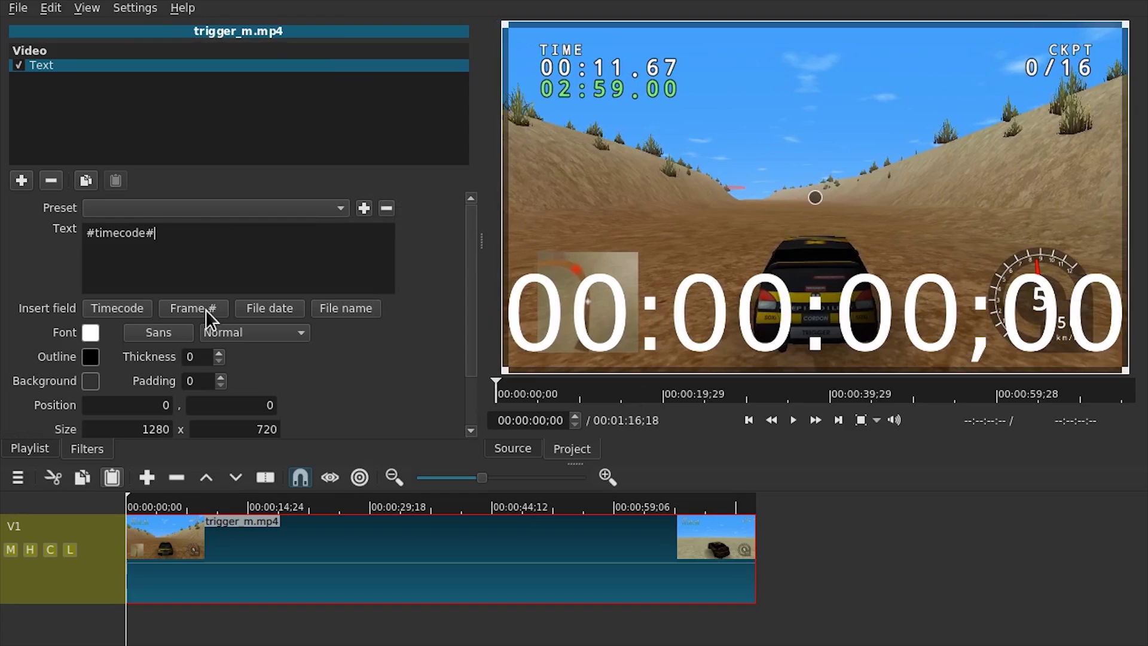
click(189, 302)
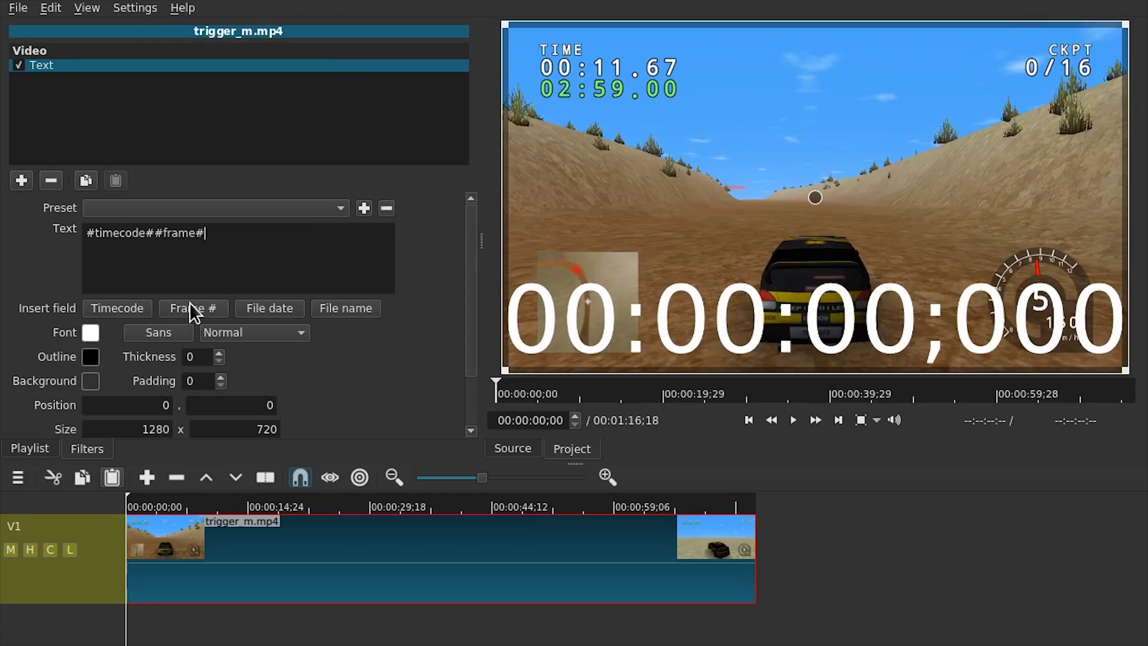
click(270, 308)
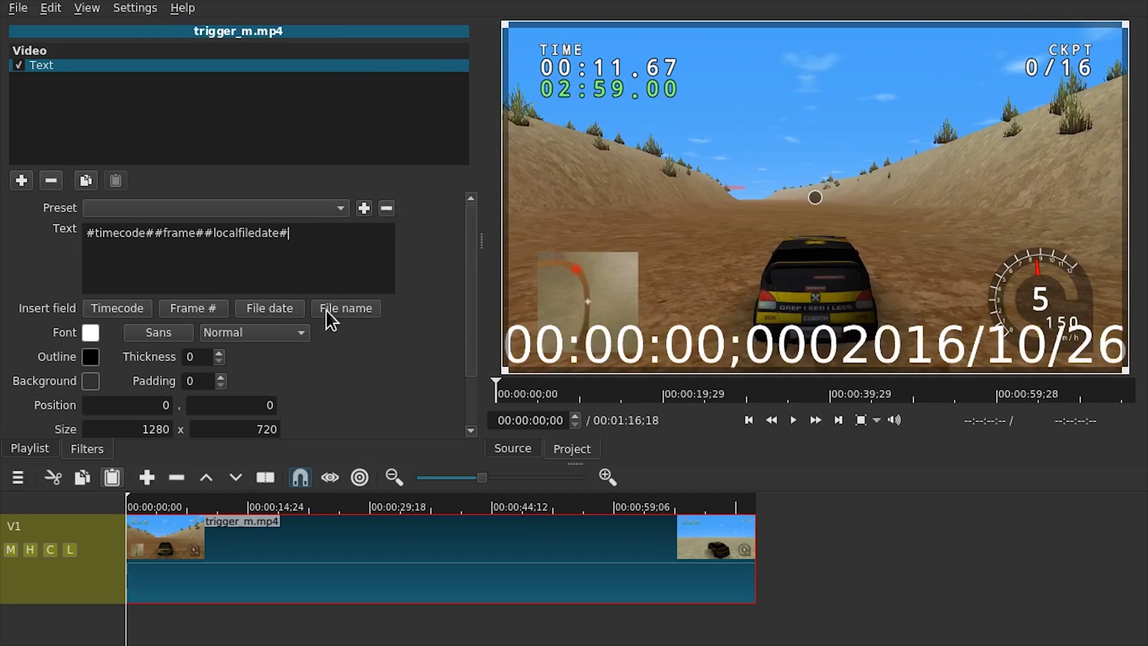
click(360, 306)
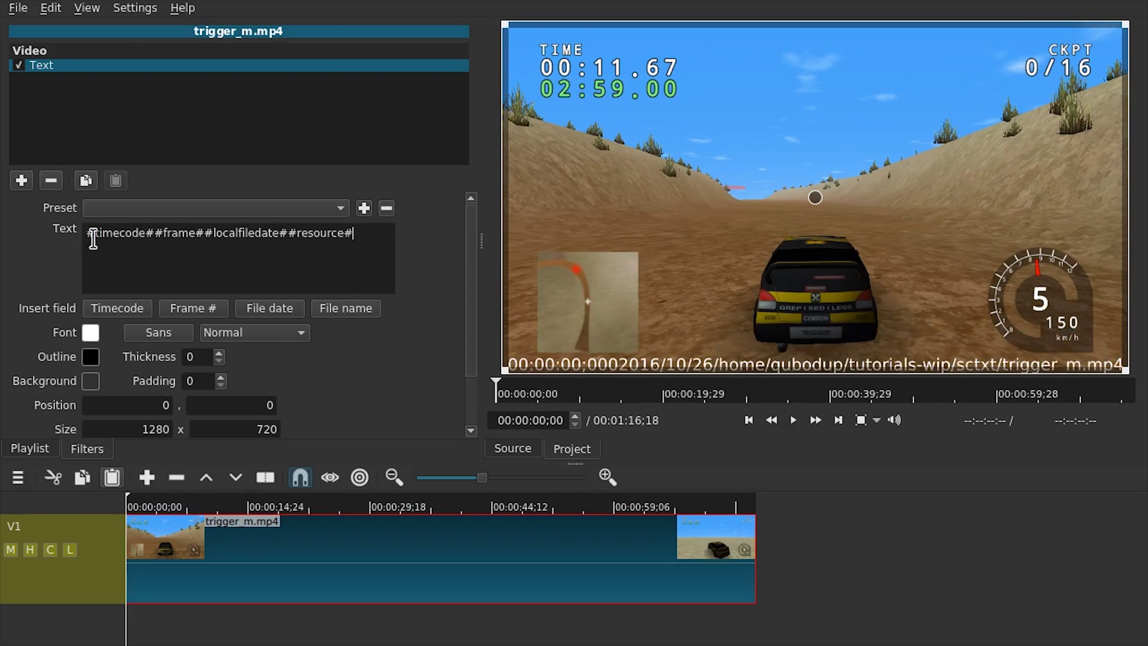
drag(84, 233, 100, 242)
key(BackSpace)
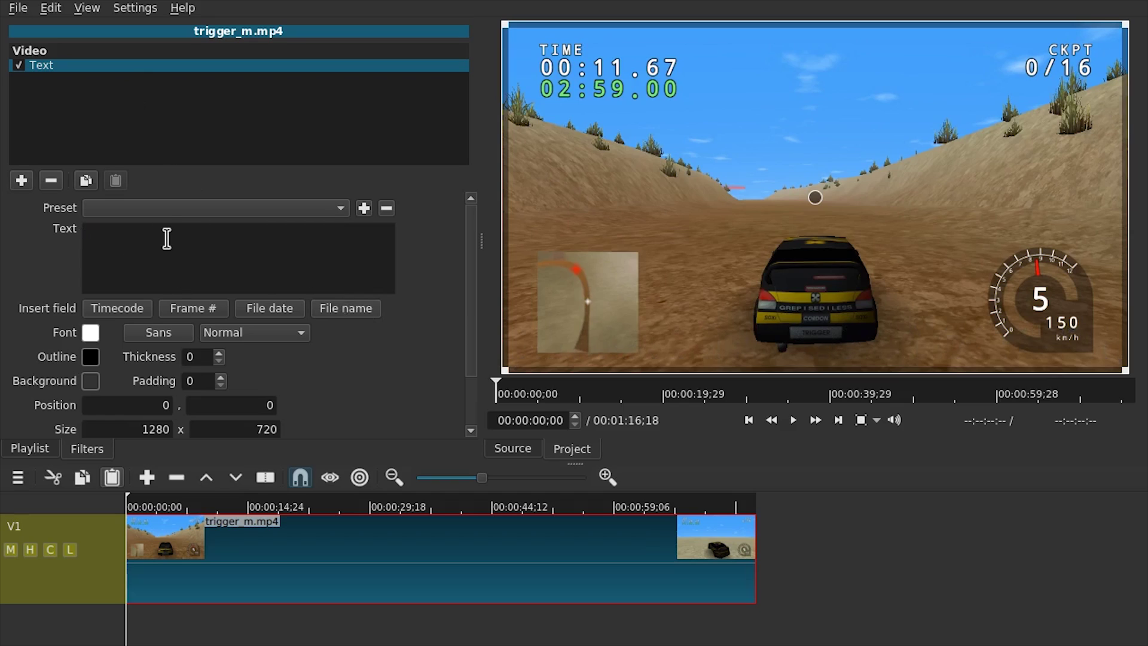
Enter 'PLEASE LIKE AND' and 'SUBSCRIBE' on two lines and set the font weight to Bold
text(PLEAS)
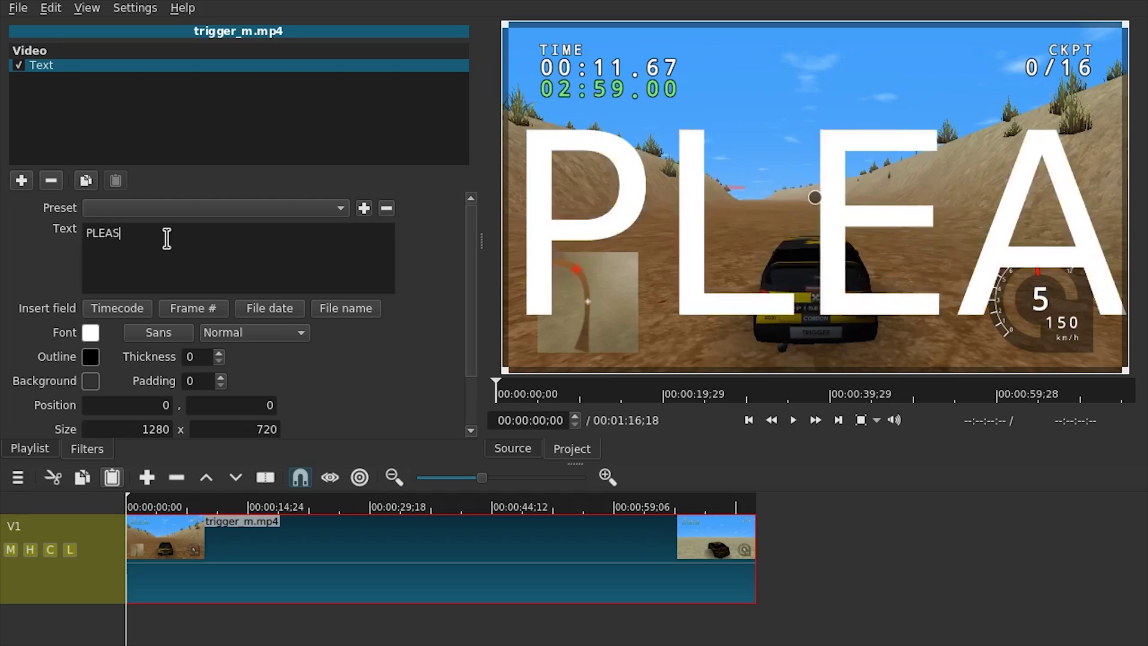
text(E LIKE AND)
key(Return)
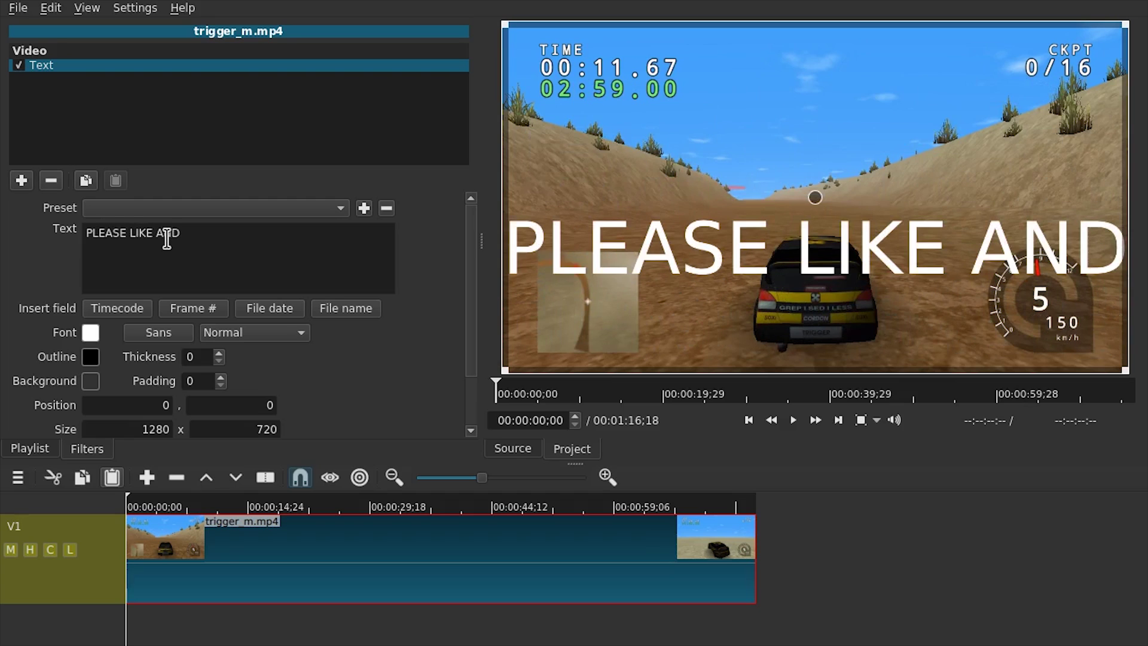
text(SUBSCRIBE)
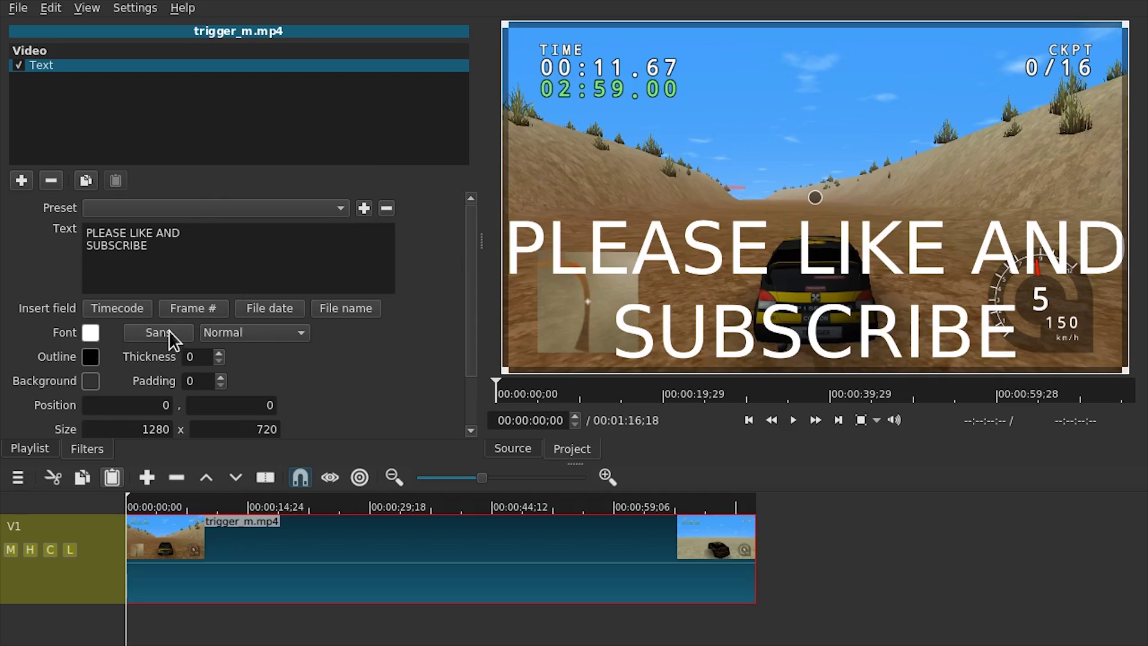
click(253, 333)
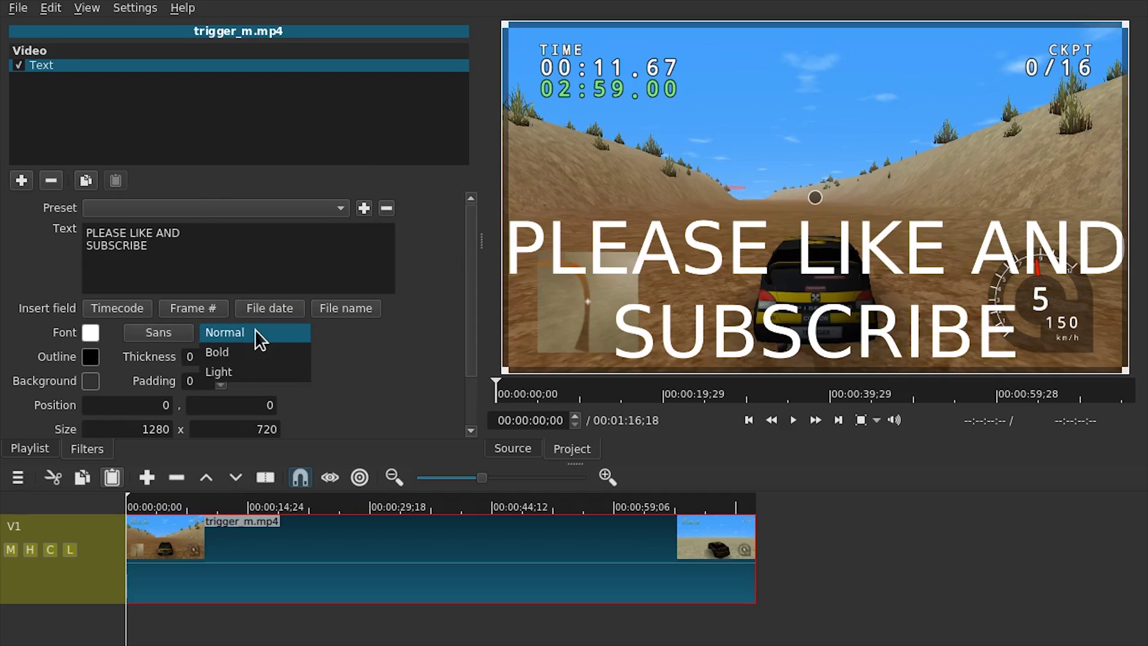
click(246, 354)
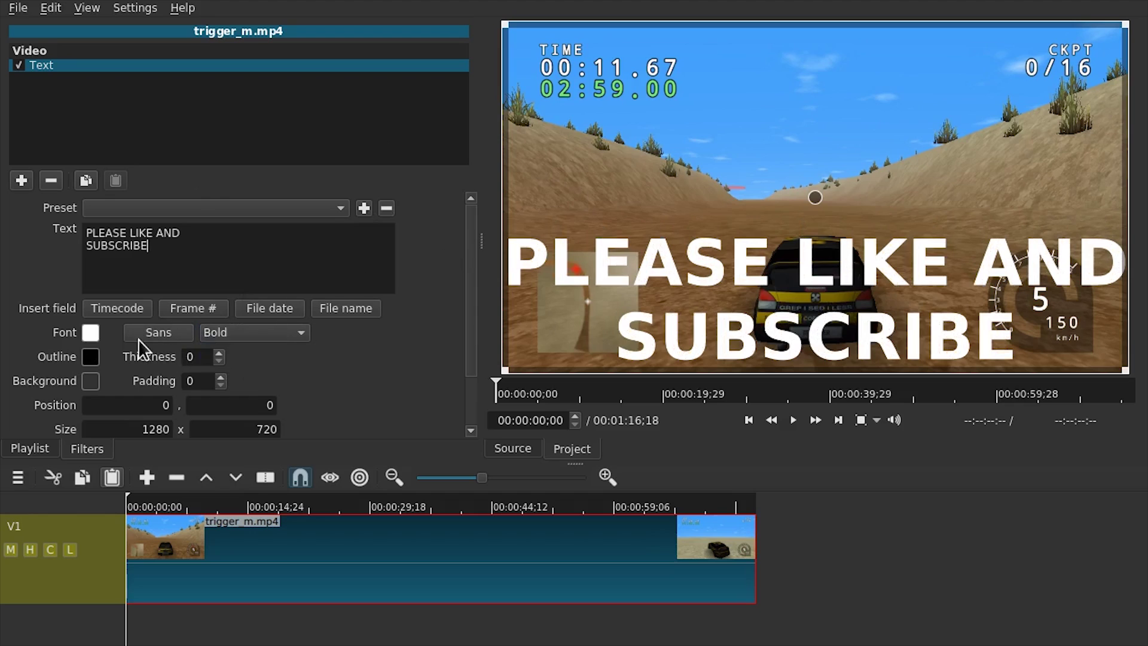
Give the overlay text an orange outline and set its padding to 99
click(89, 361)
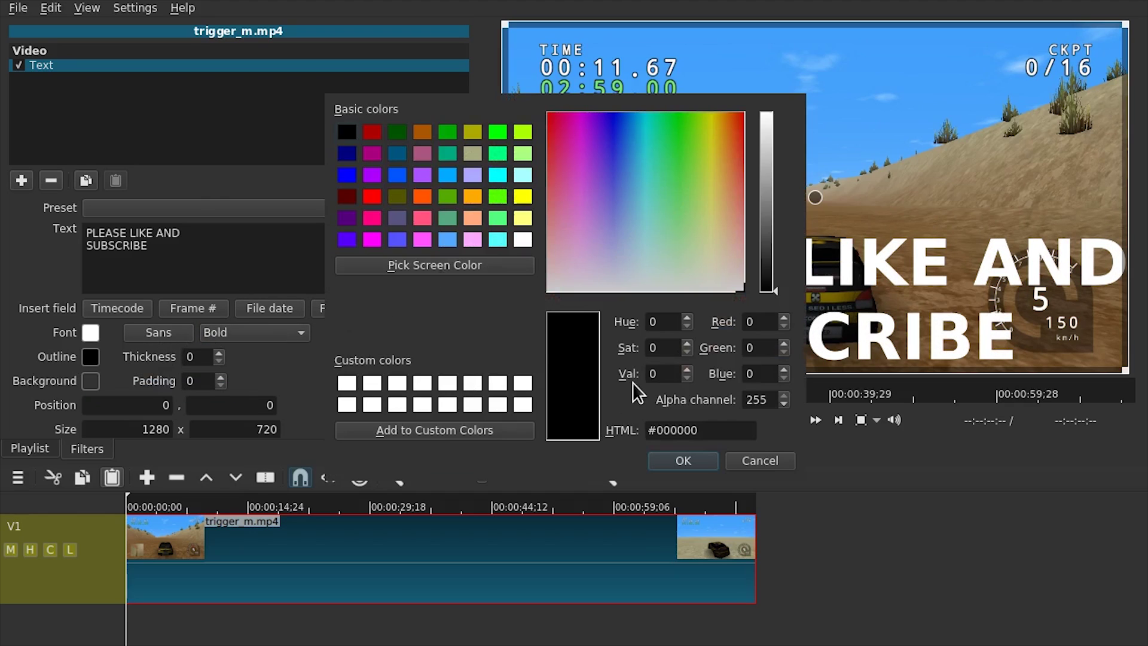
click(422, 196)
click(676, 460)
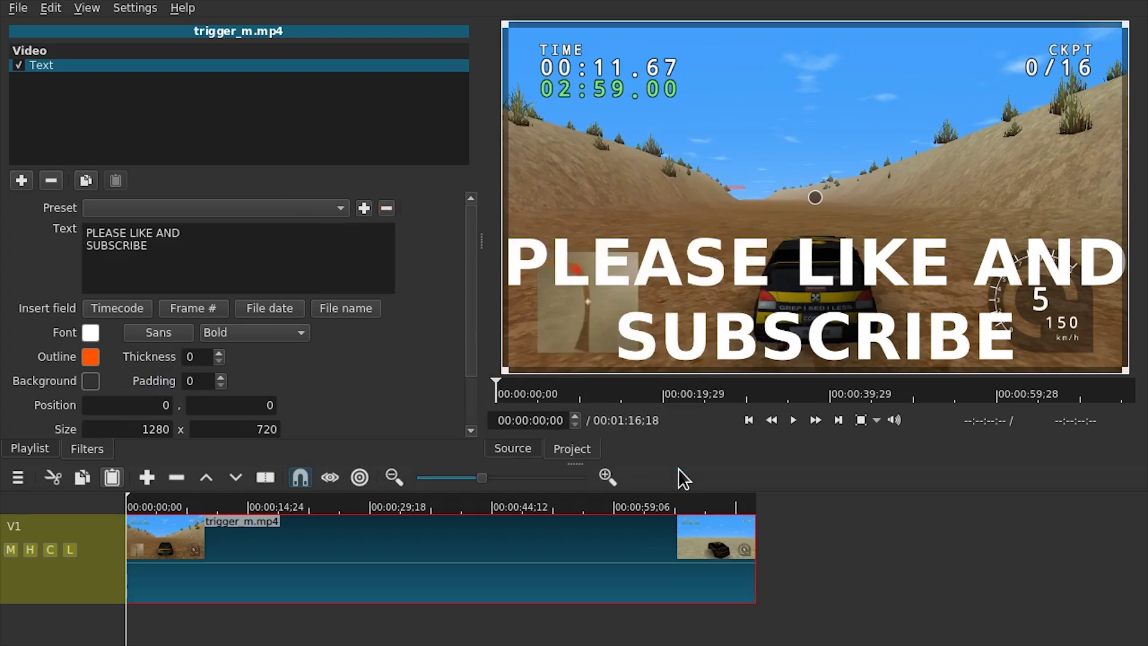
scroll(214, 353, up, 20)
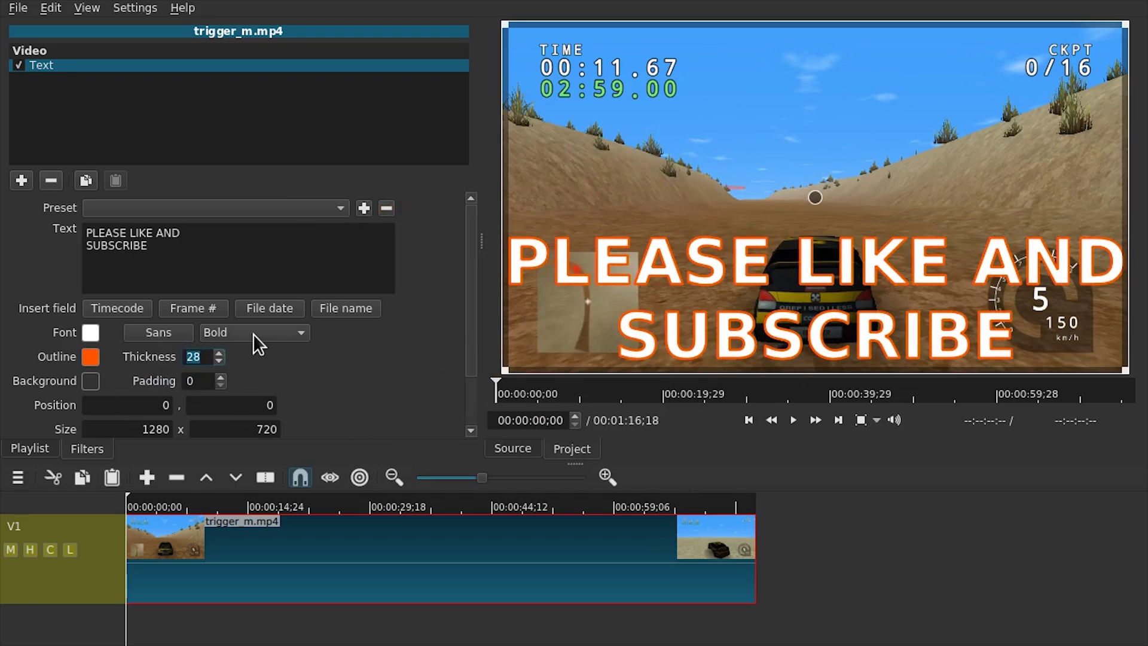
text(0)
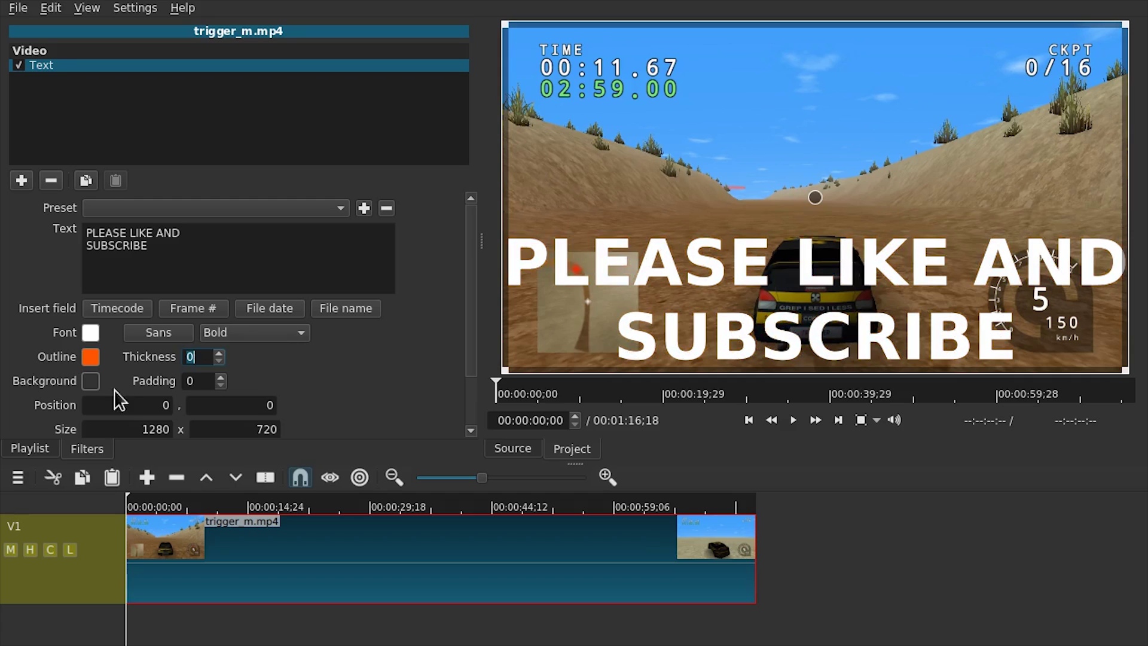
scroll(203, 383, up, 16)
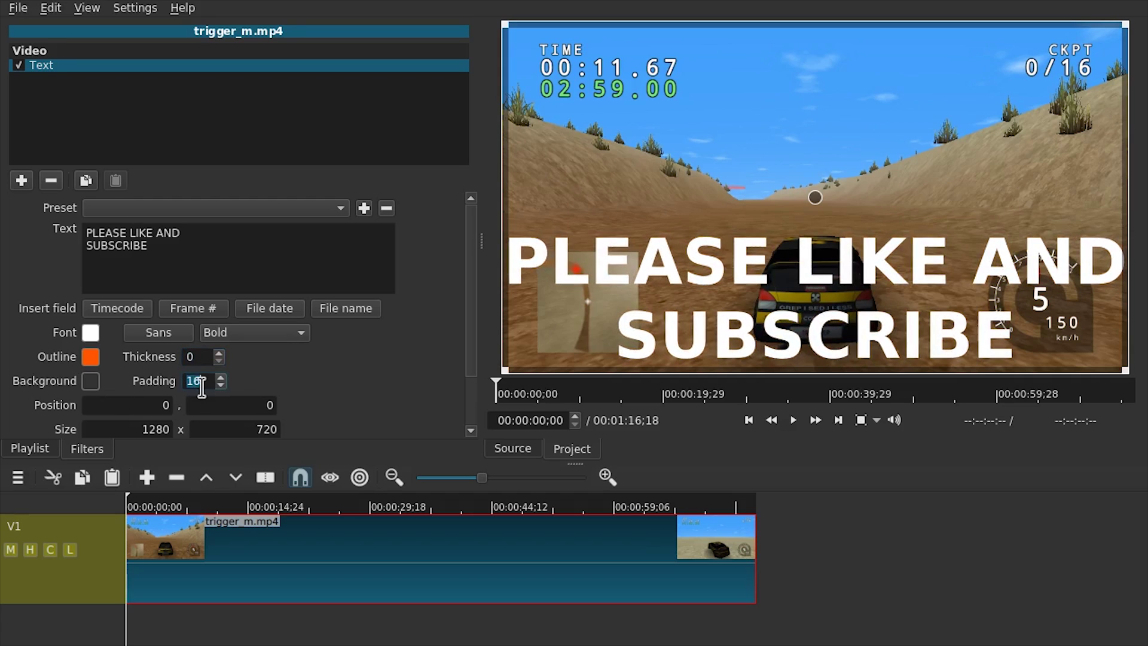
scroll(202, 383, up, 20)
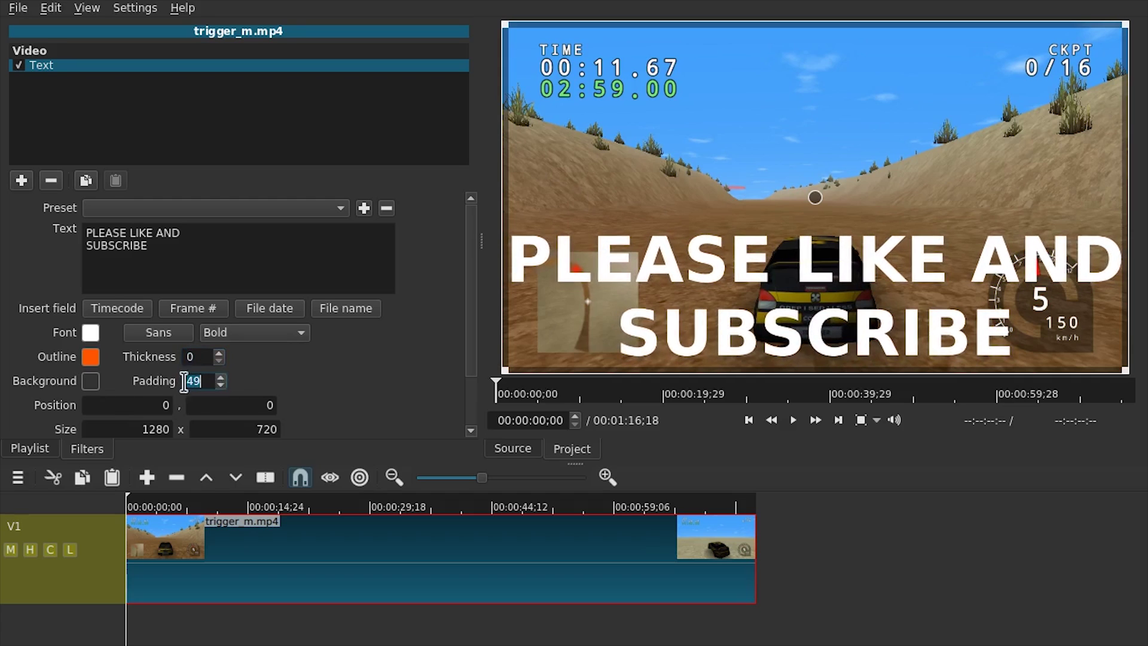
text(11)
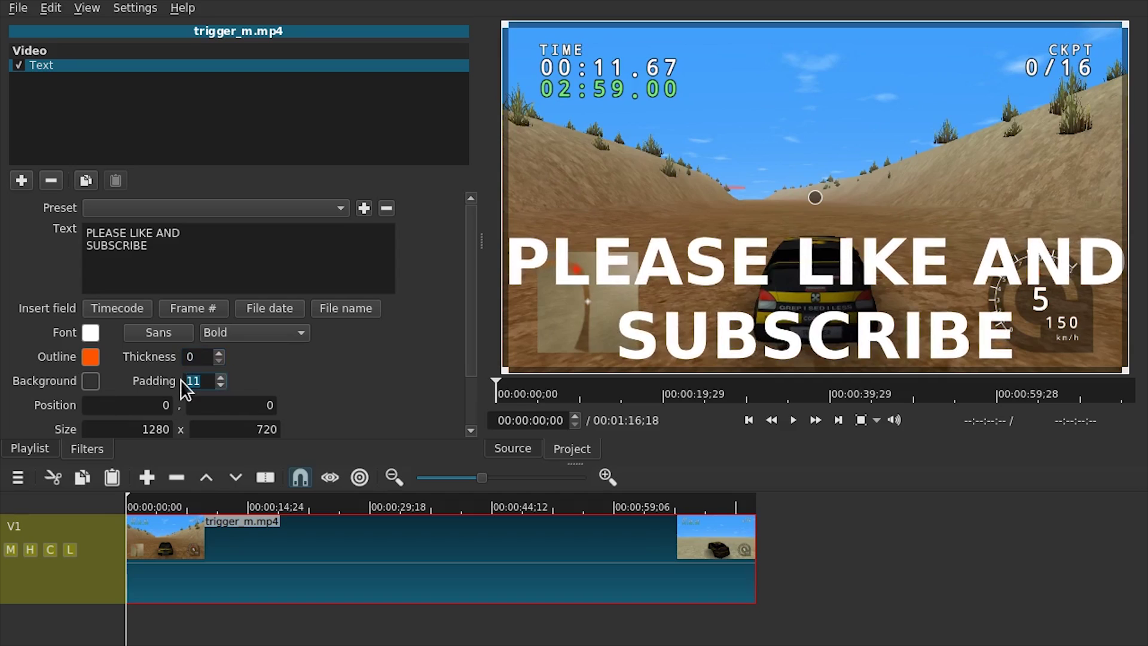
text(99)
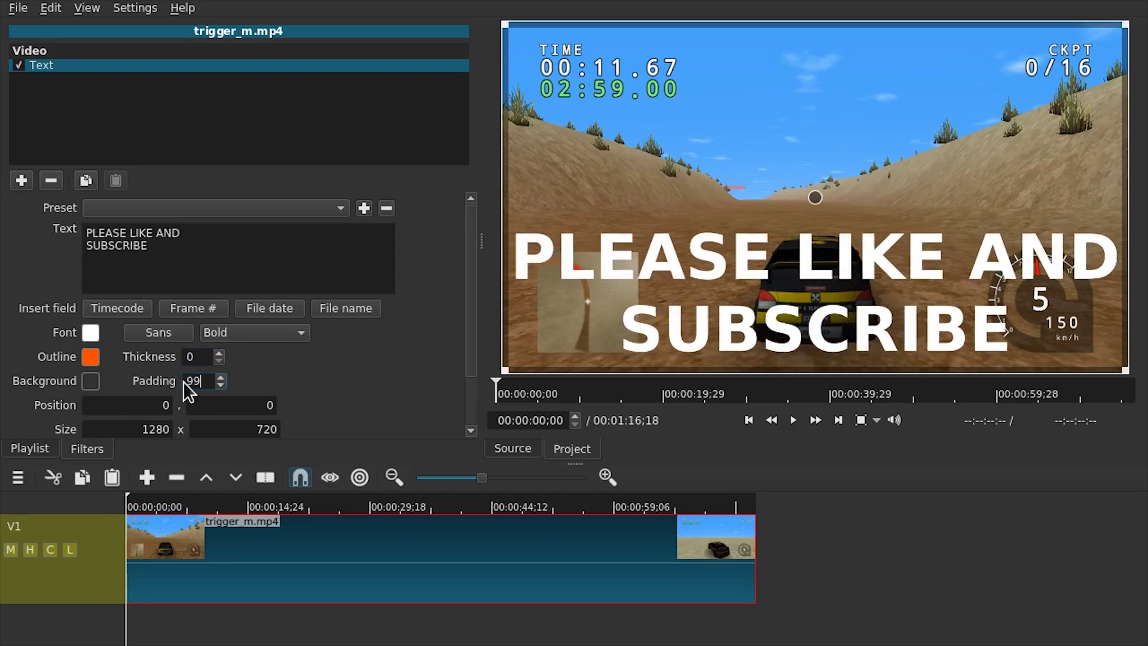
Set the text background colour to dark grey #1f1f1f with alpha 111
click(85, 386)
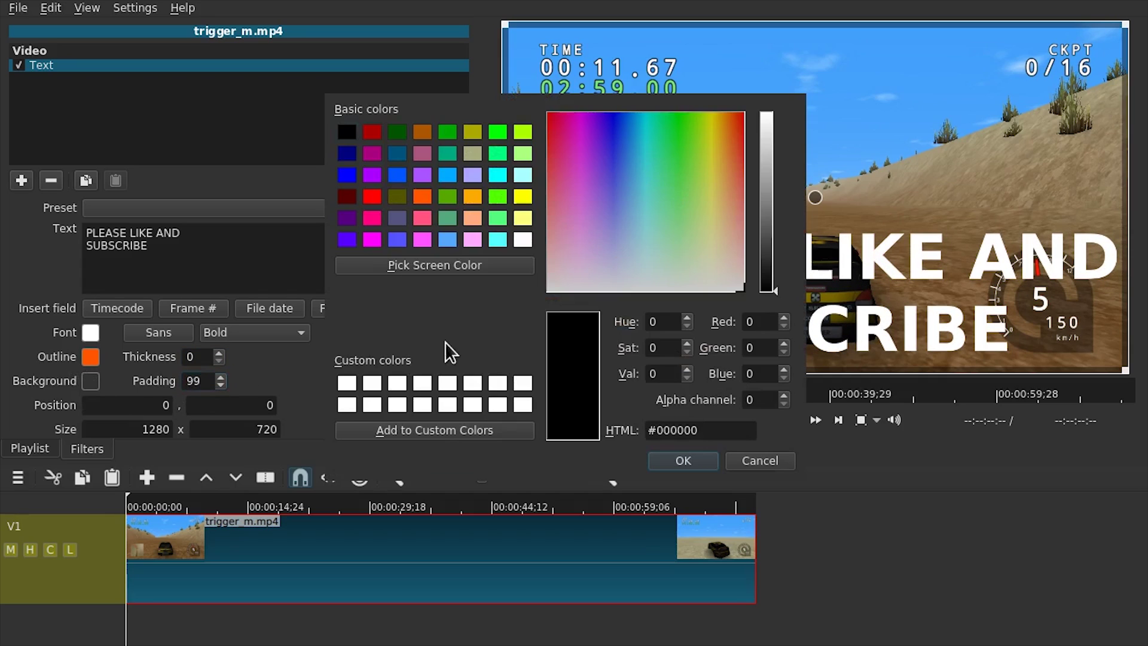
drag(770, 281, 770, 269)
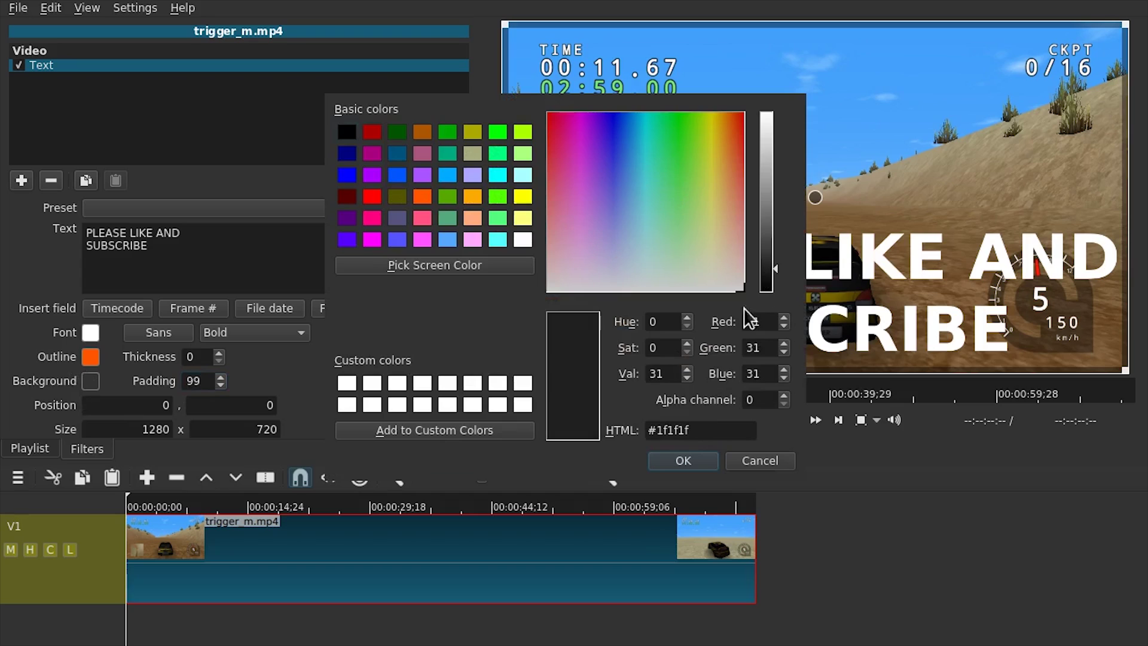
double_click(752, 400)
text(111)
key(Tab)
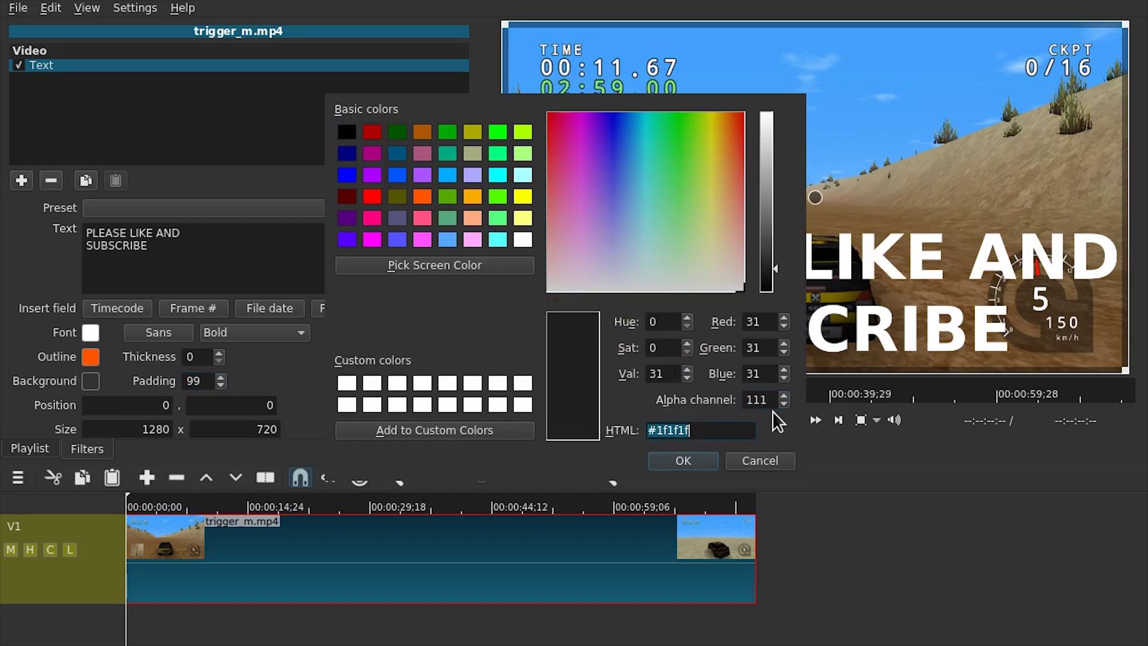
click(682, 461)
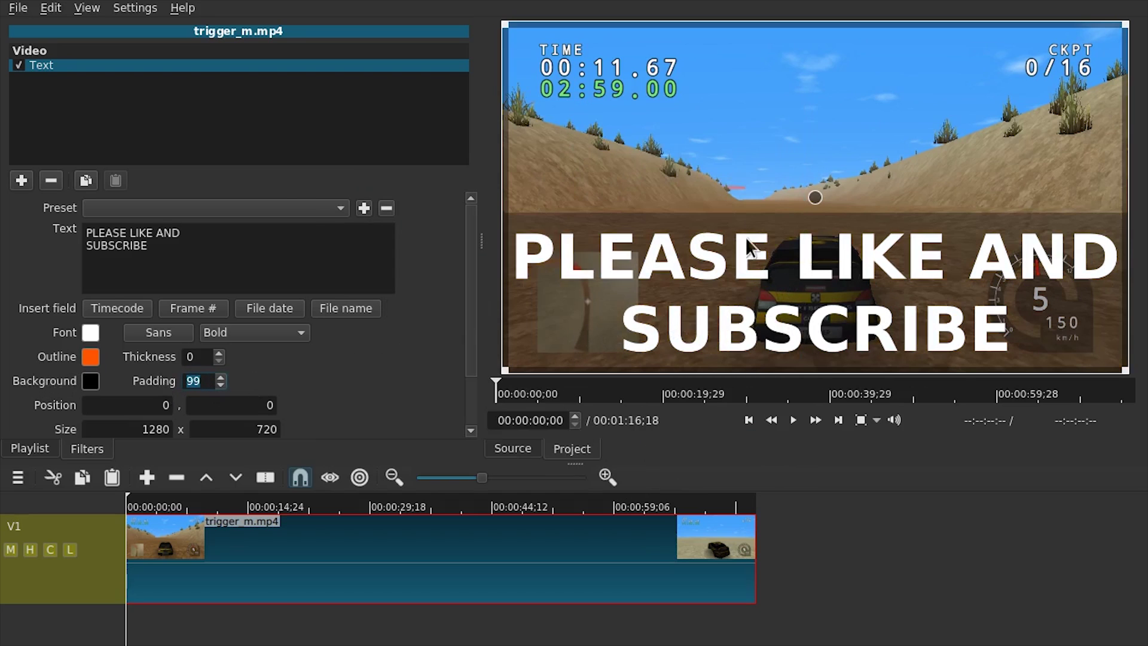
Resize the text box to 479 x 249 and move it to position 16, 455 in the lower-left corner
click(126, 412)
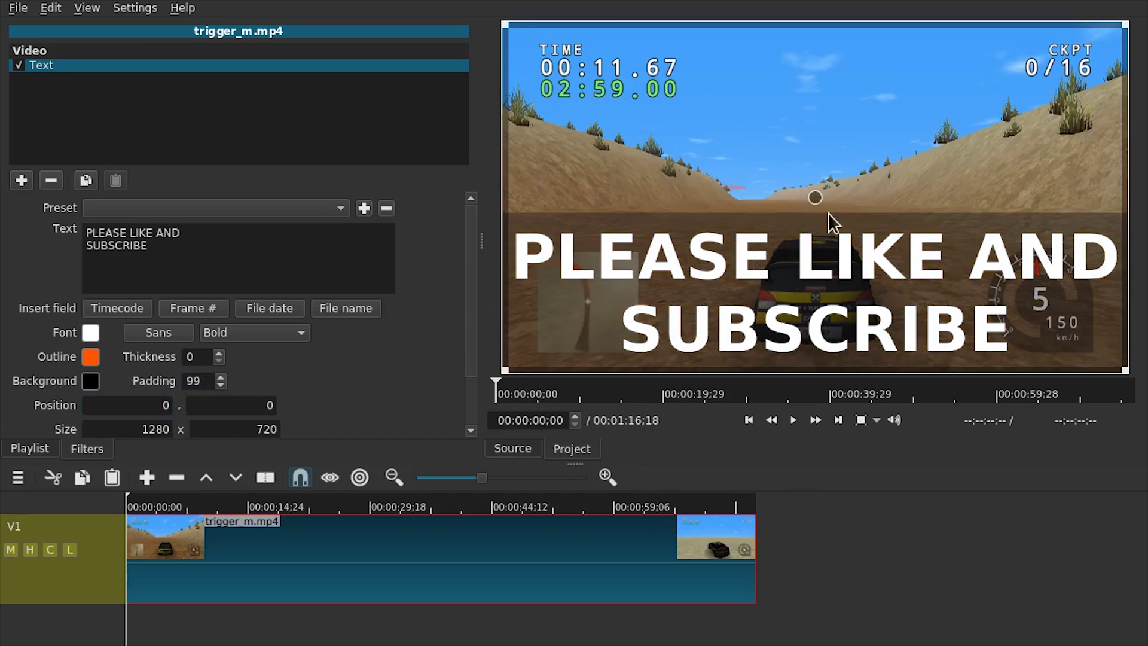
drag(815, 195, 856, 212)
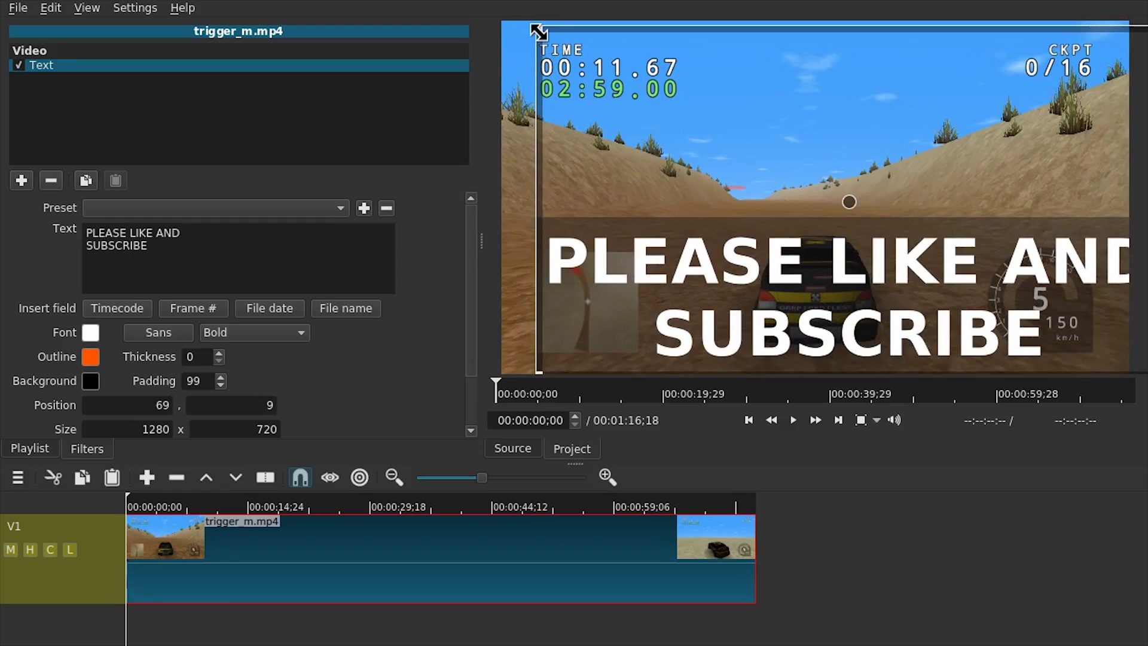
drag(537, 29, 799, 208)
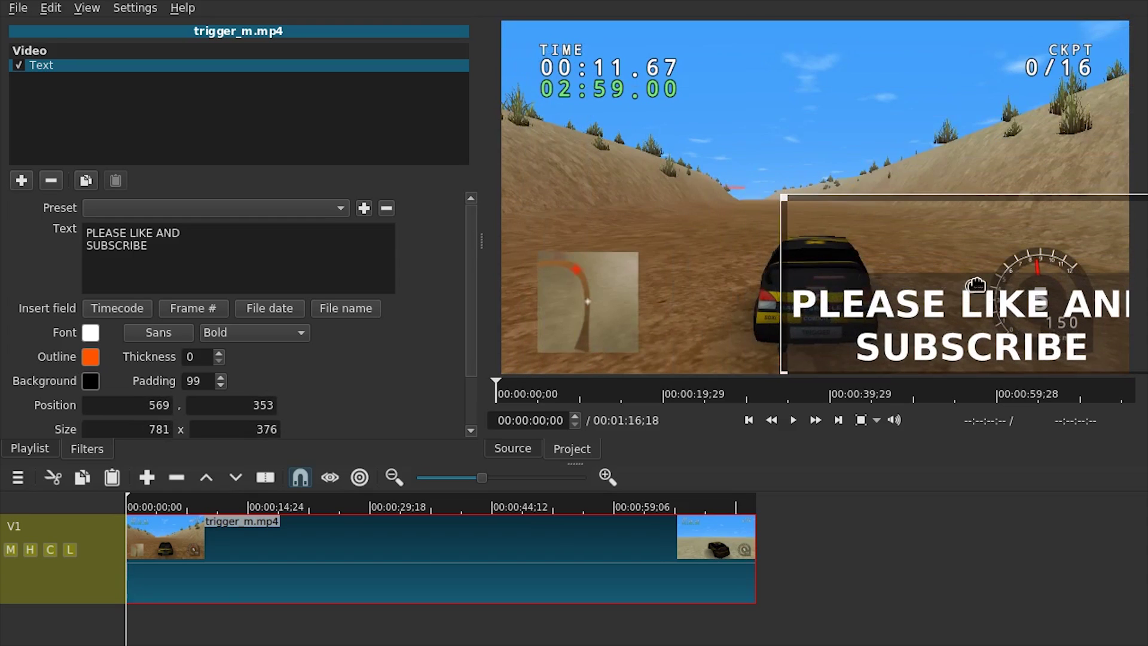
drag(966, 286, 695, 272)
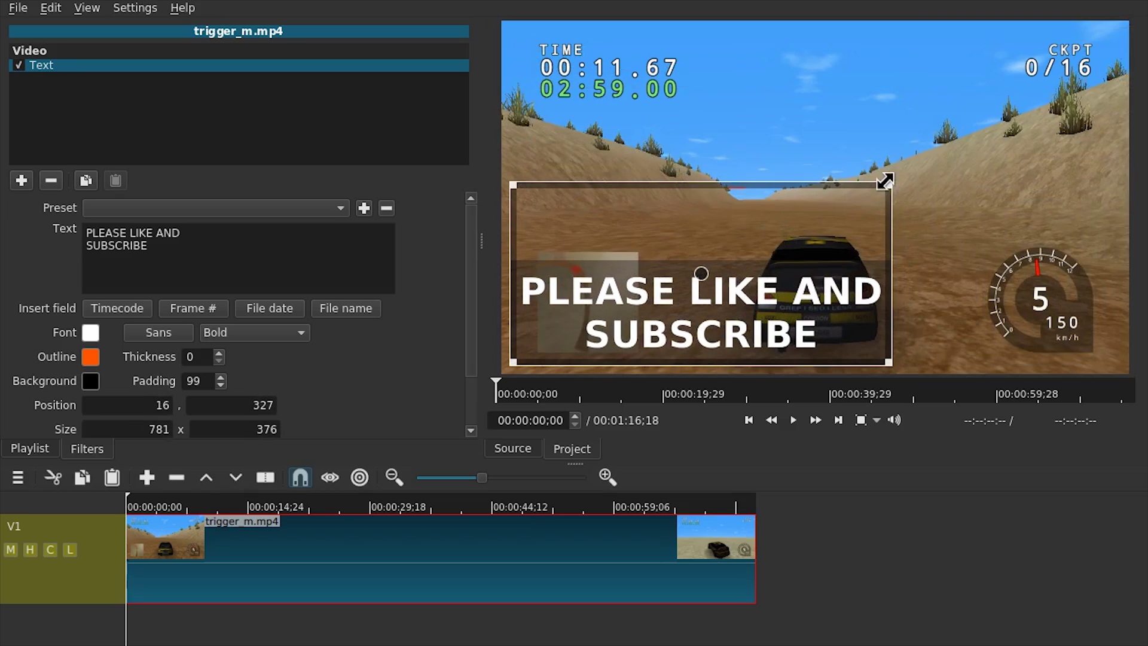
drag(887, 184, 723, 250)
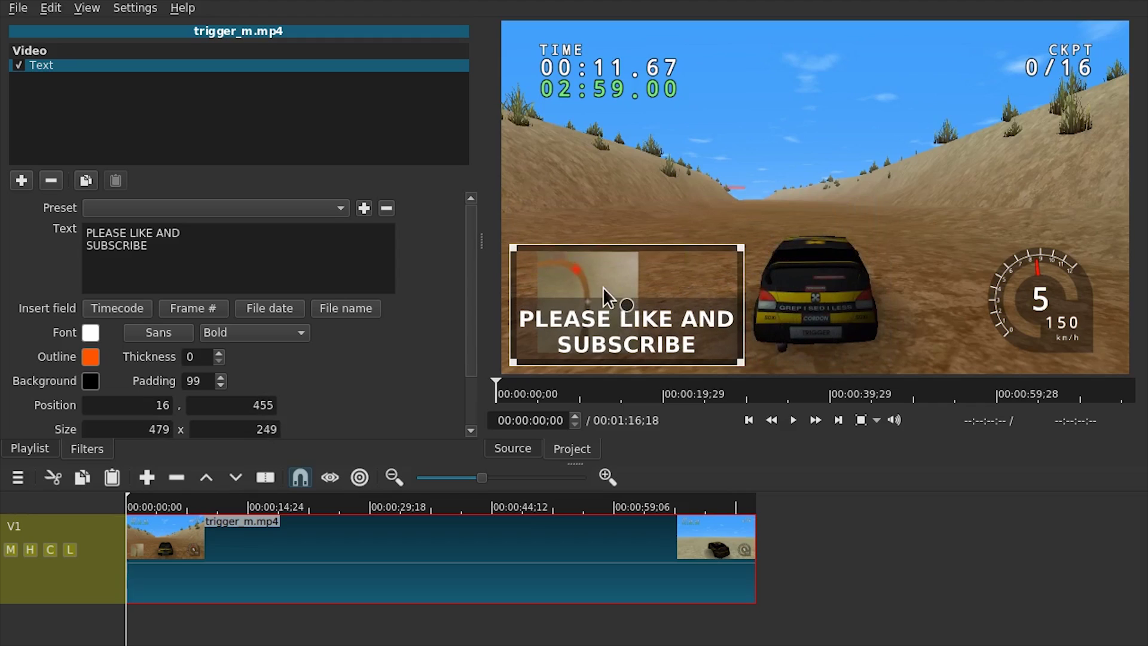
Set the horizontal and vertical fit options so the text is centred in its box
scroll(471, 300, down, 2)
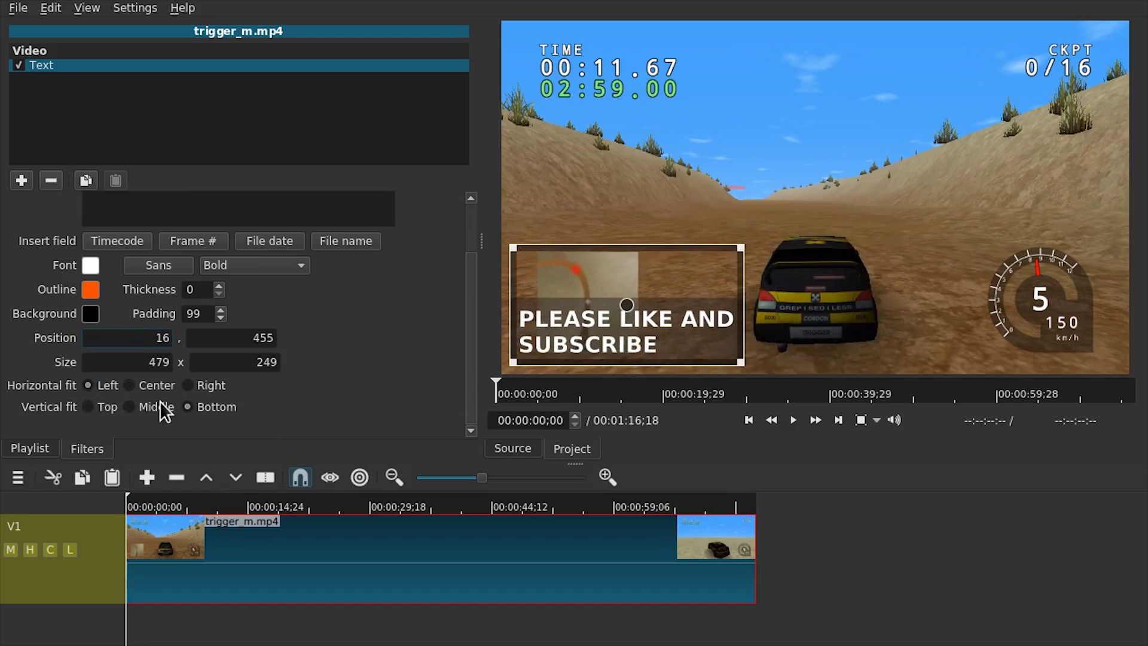
click(202, 389)
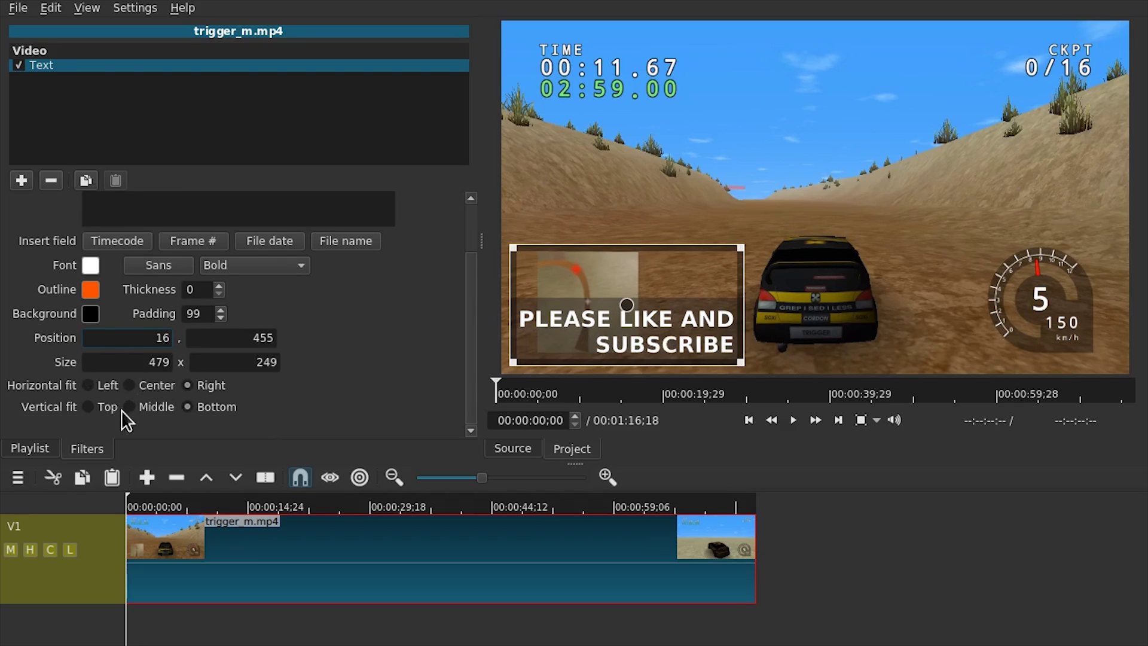
click(150, 409)
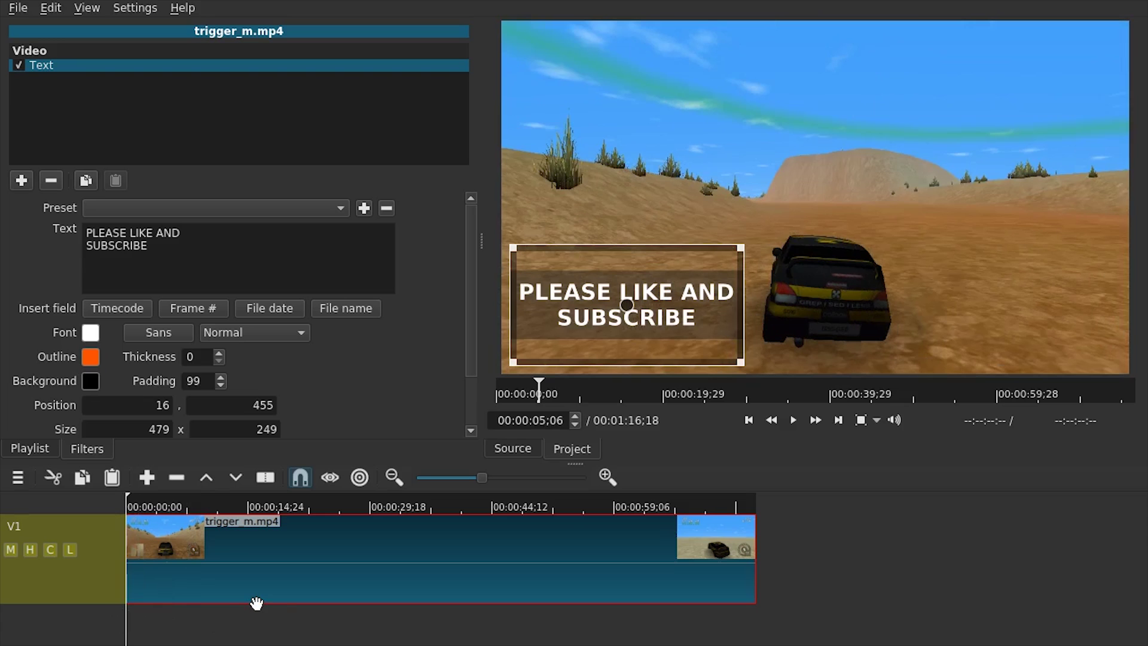
Play the first few seconds from the start to check the overlay
key(Home)
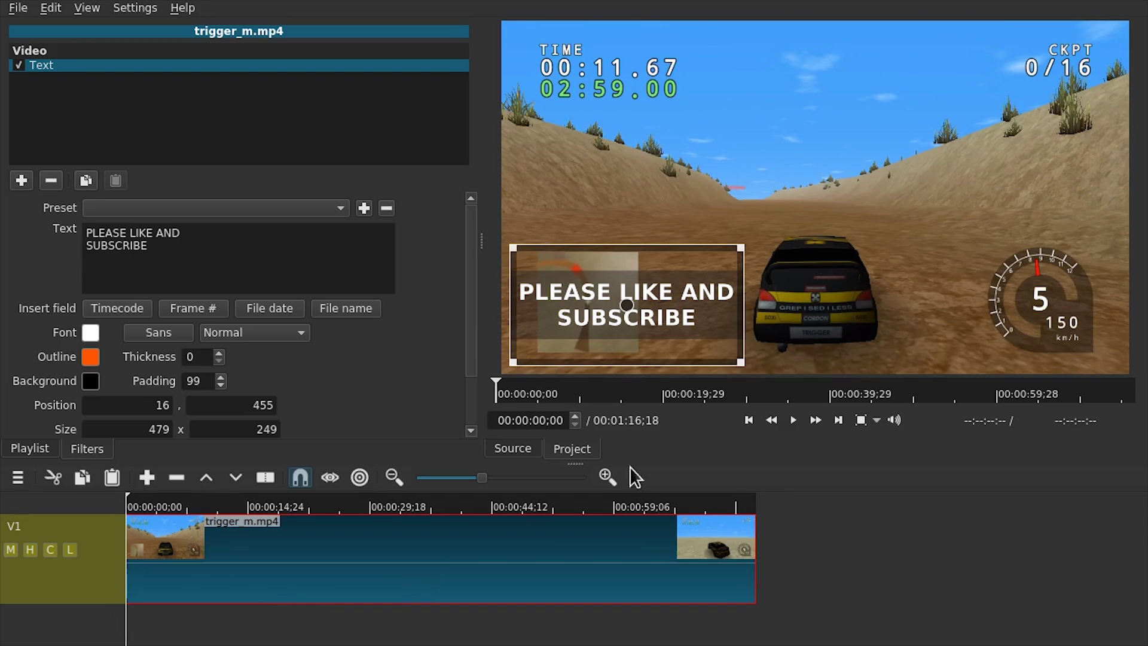
key(space)
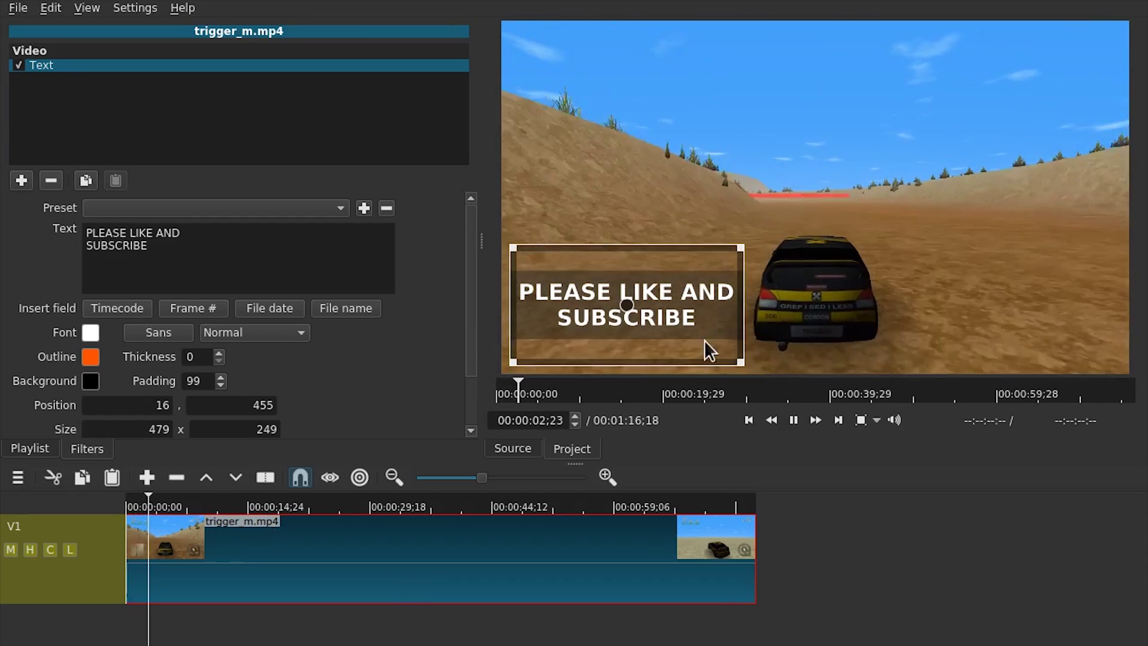
key(space)
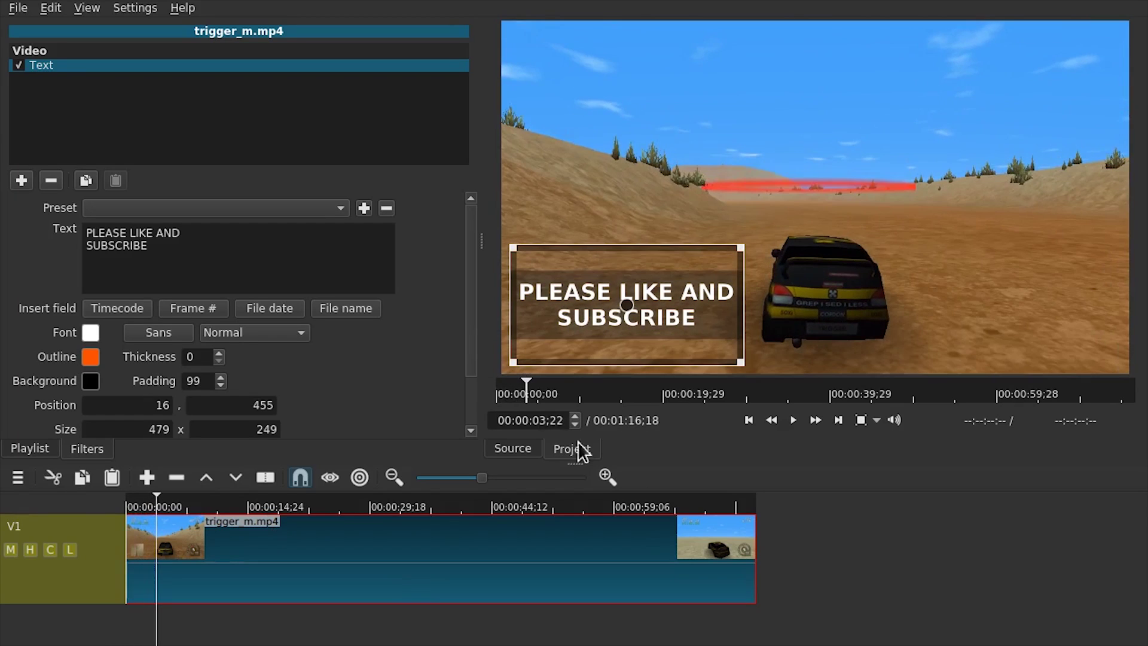
Split the clip near 2 seconds and change the first piece's text to WELCOME!
click(267, 479)
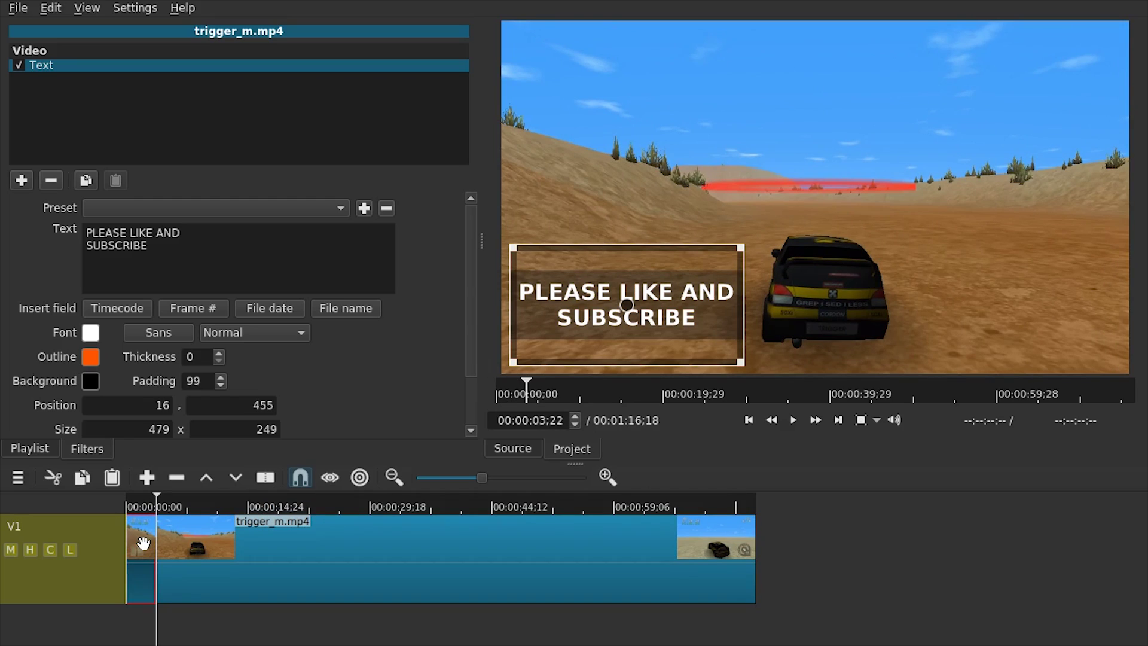
click(144, 626)
drag(197, 256, 95, 210)
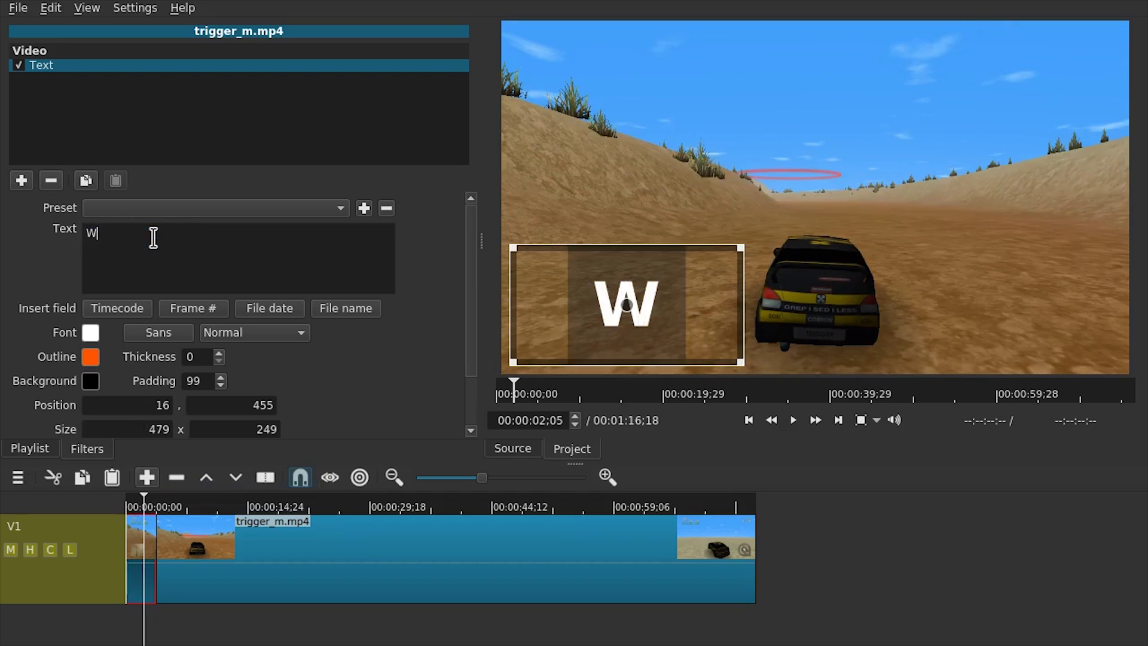
text(ELCOME!)
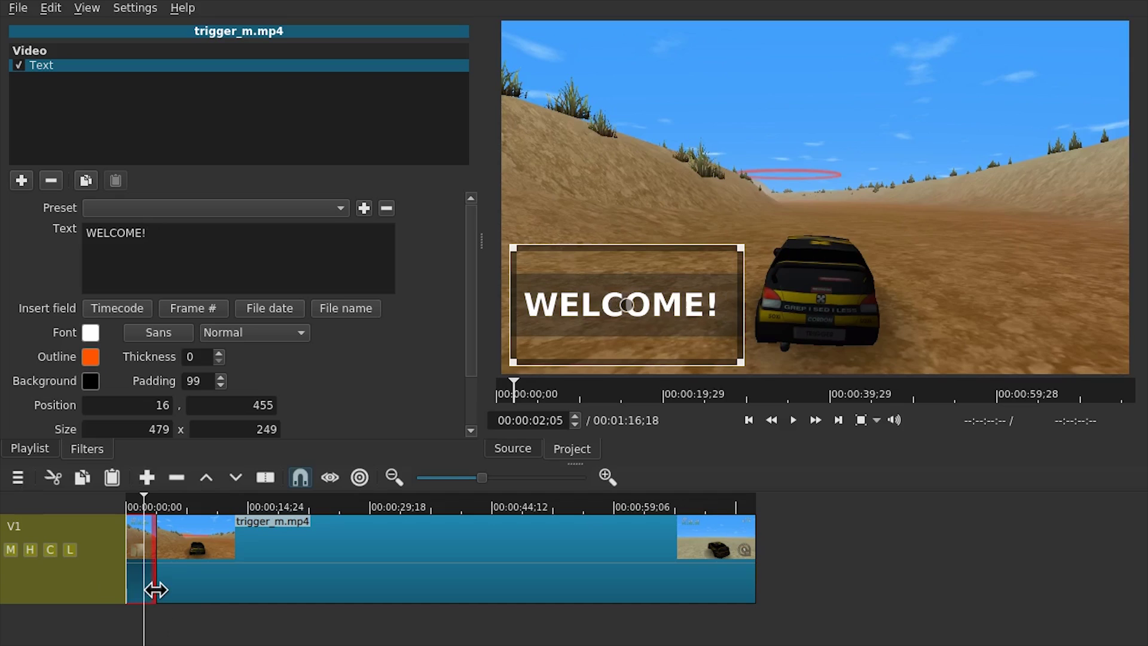
click(146, 624)
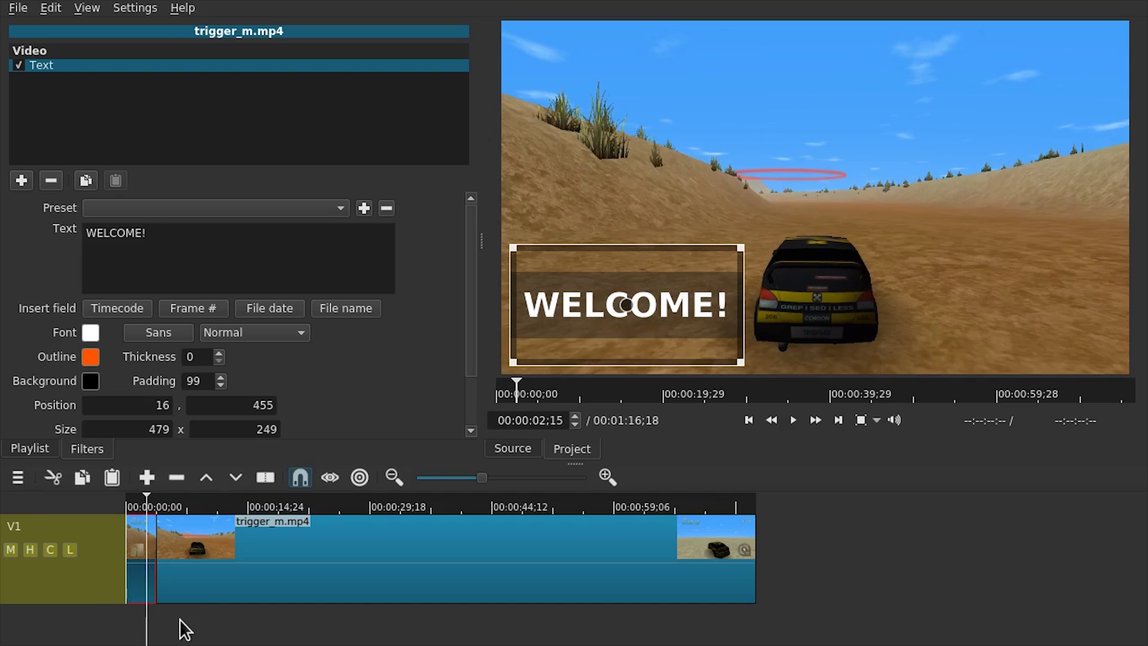
Select the main piece and play back to check the text change
click(209, 613)
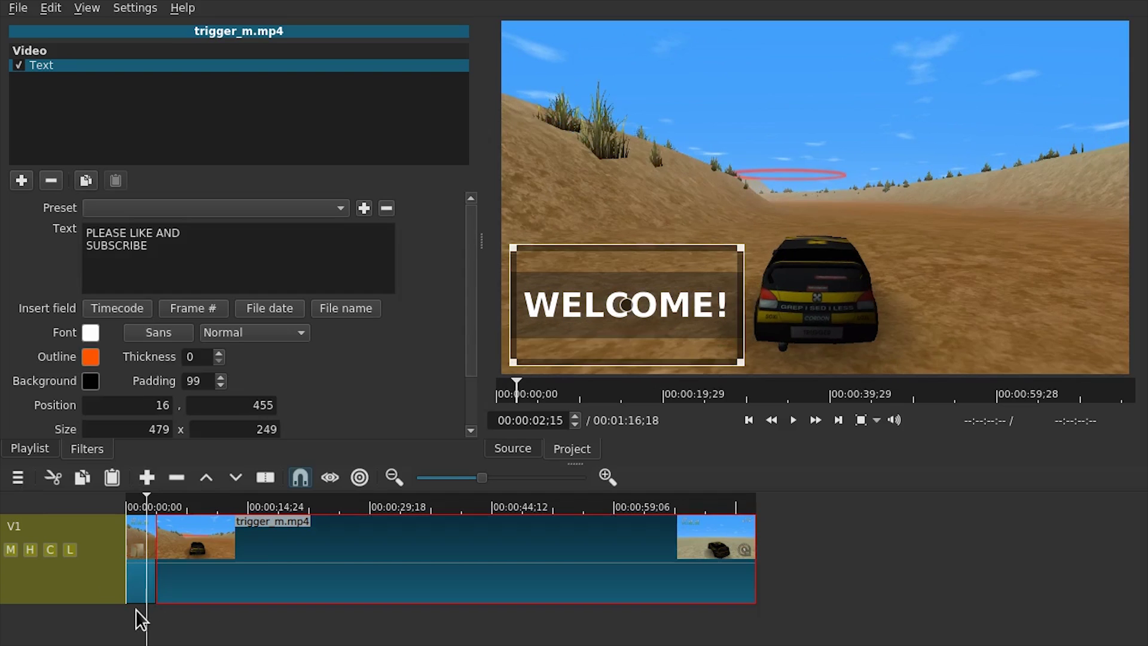
key(space)
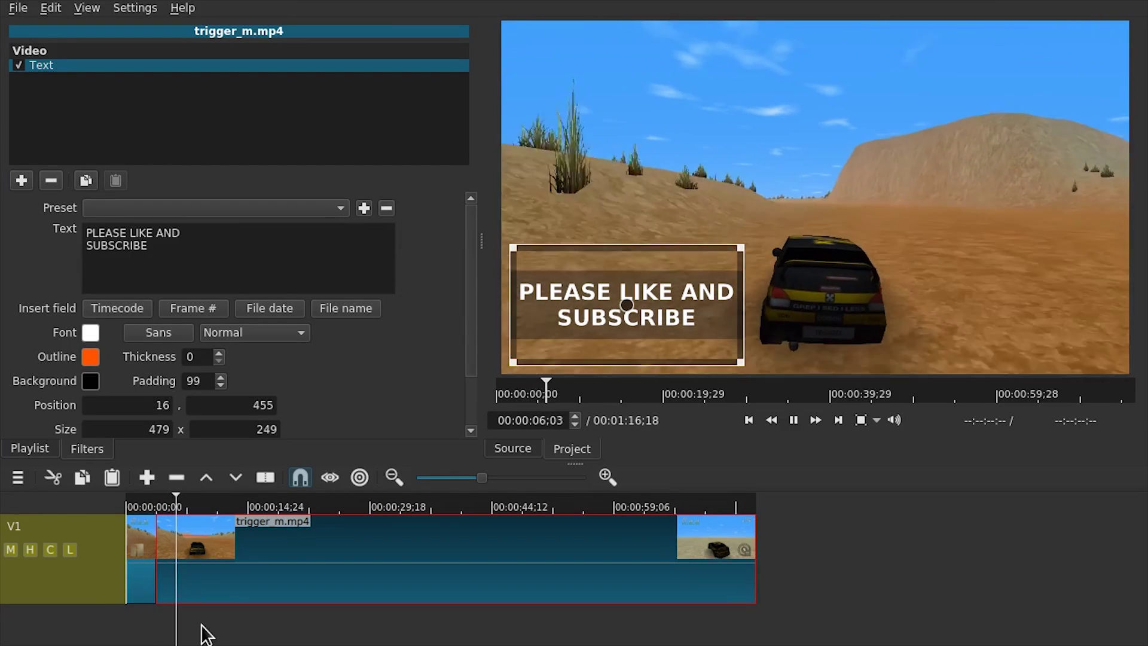
key(space)
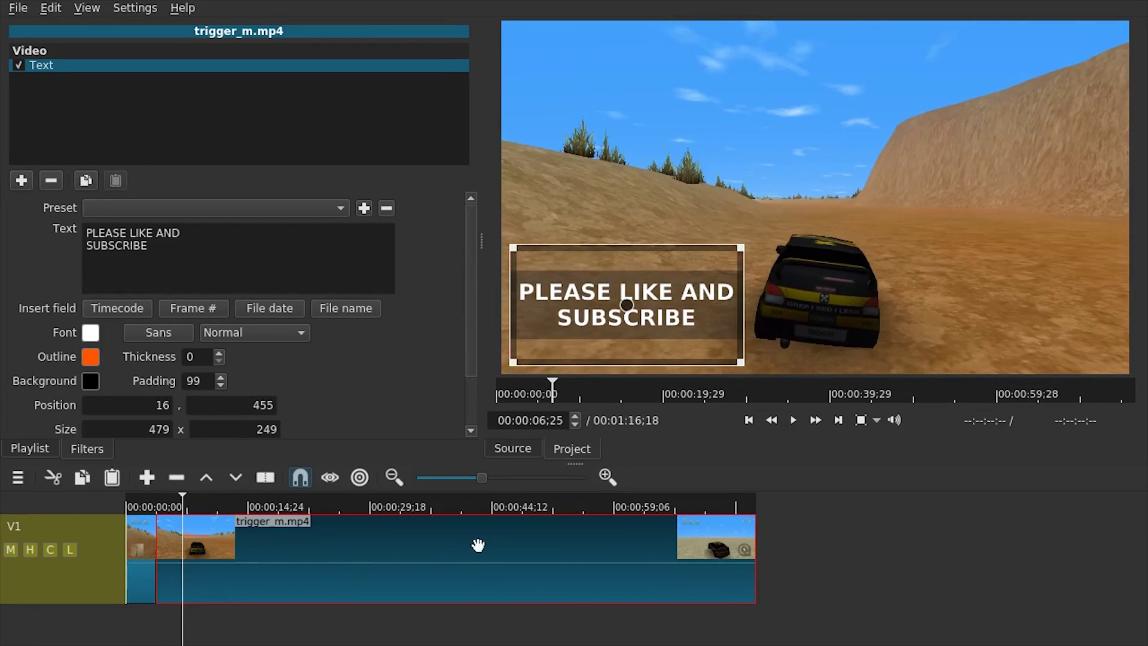
Split the clip at about 7 seconds and remove the Text filter from the later piece
click(189, 568)
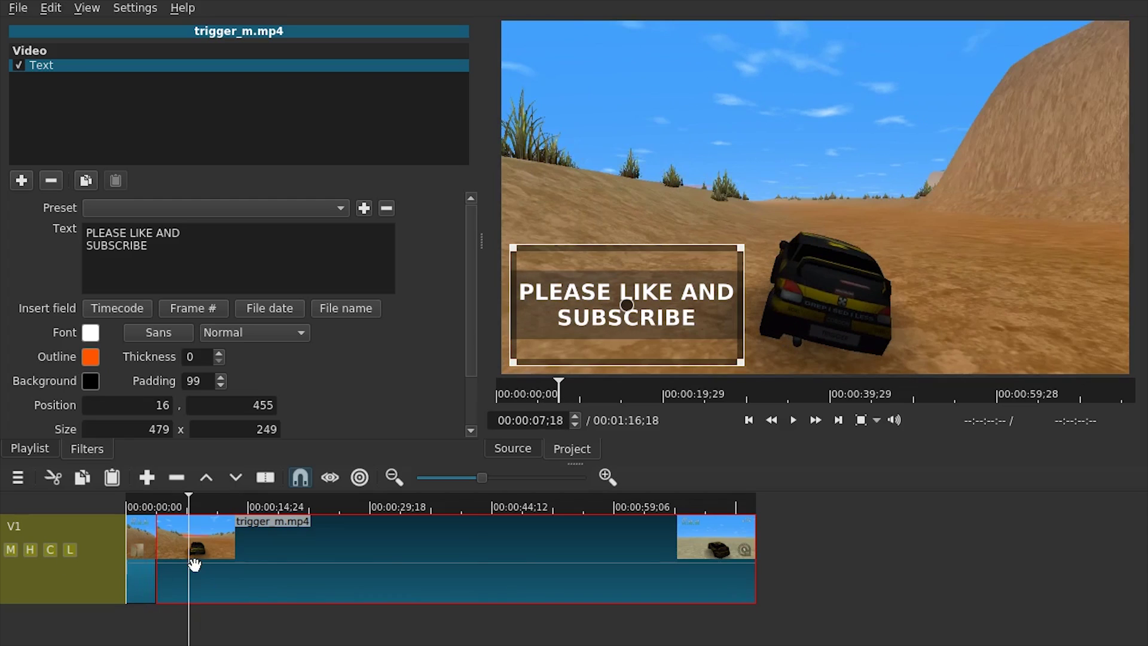
key(s)
click(249, 557)
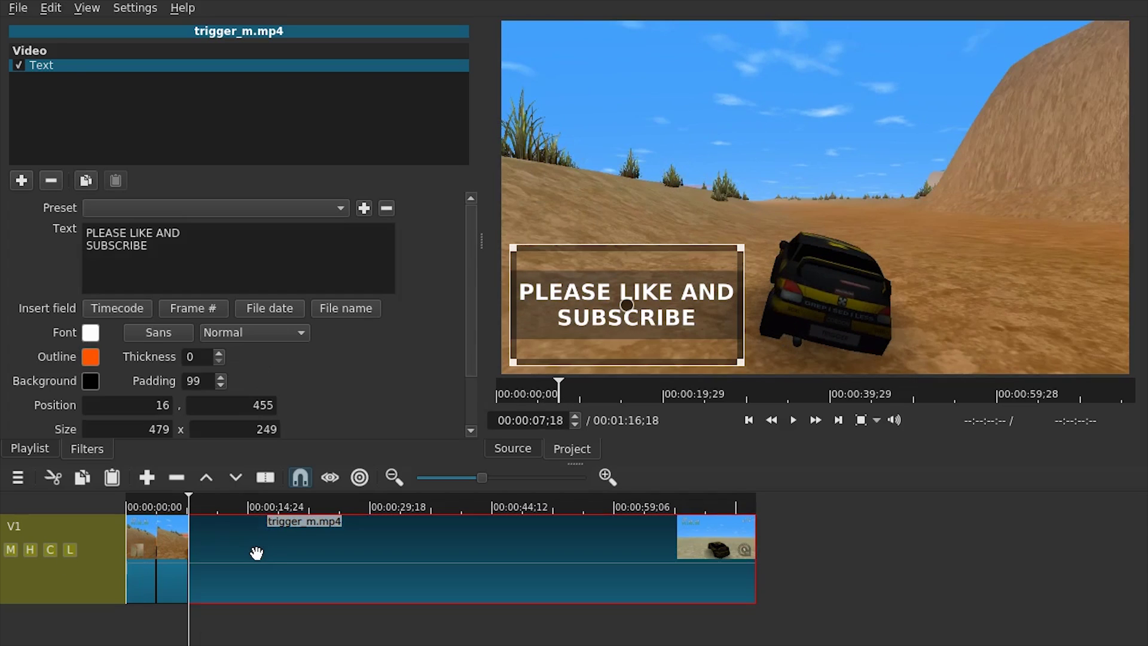
click(49, 182)
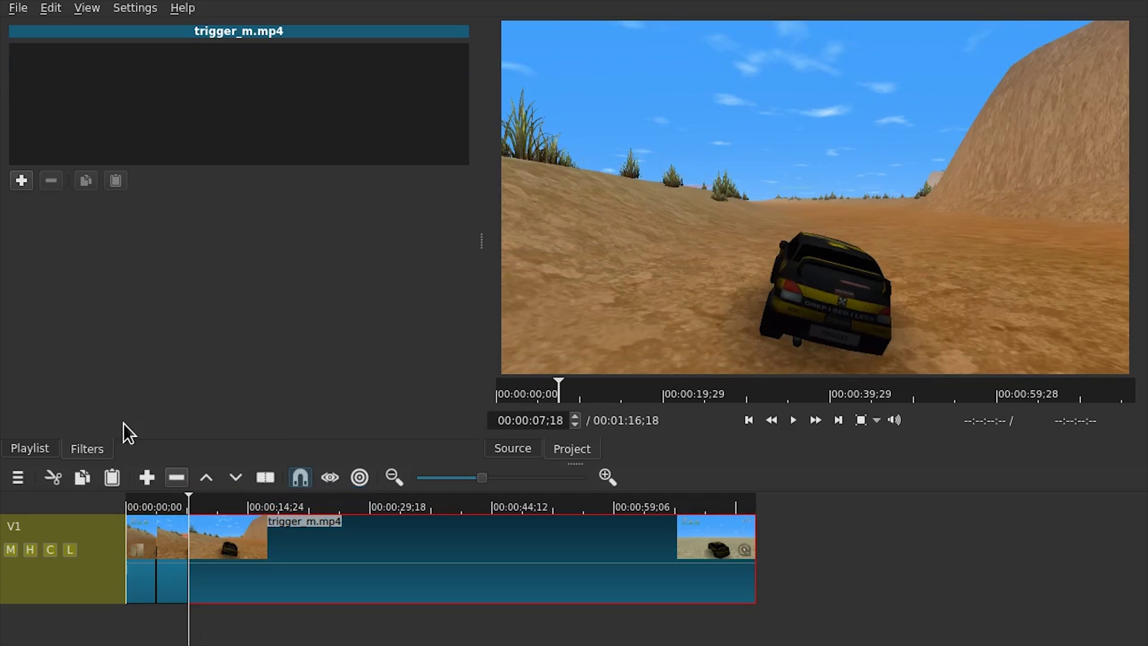
Split again further along and select the new short section from about 7 to 13 seconds
click(199, 618)
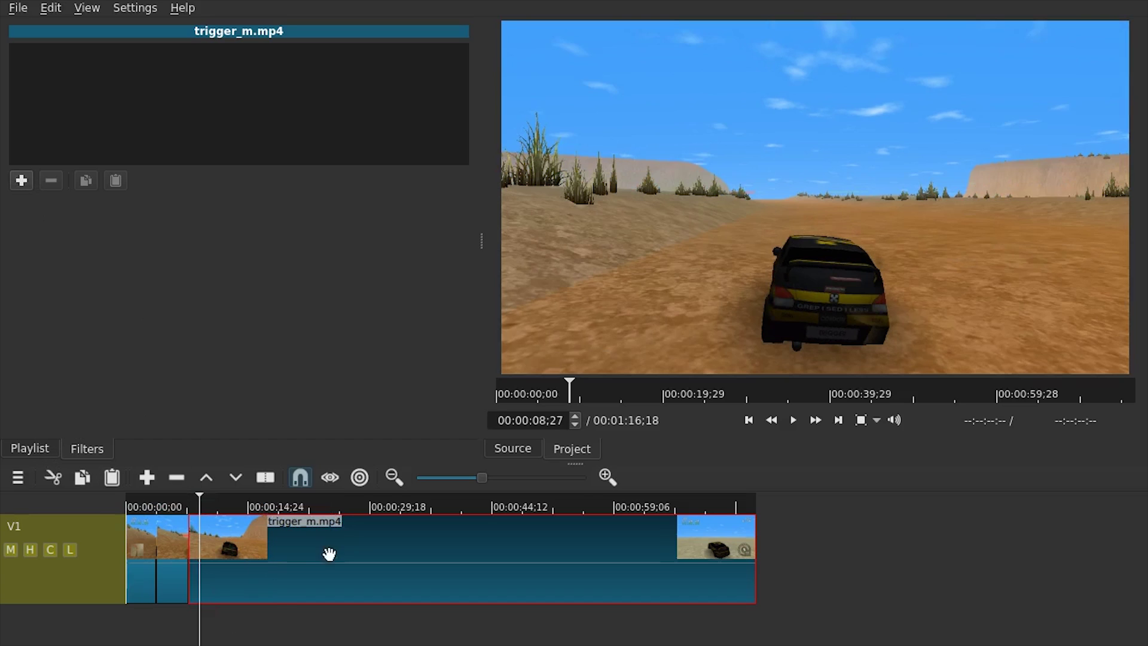
click(232, 615)
key(s)
click(207, 622)
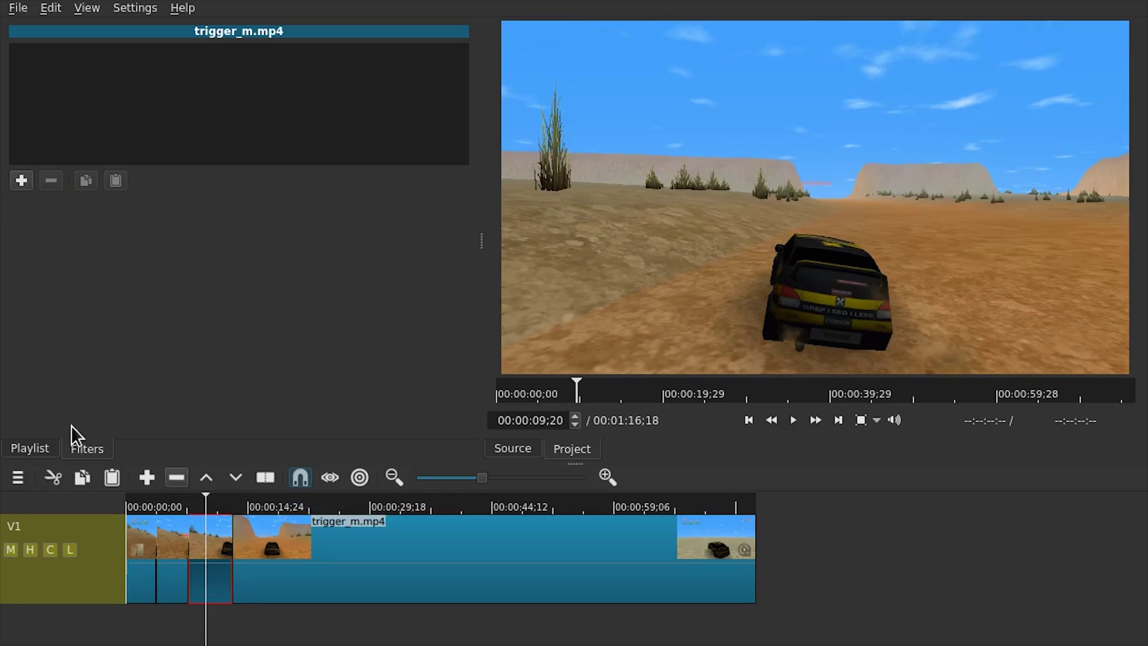
Add the 3D Text filter to the short section and change its text to TUX DESIGNER
click(23, 180)
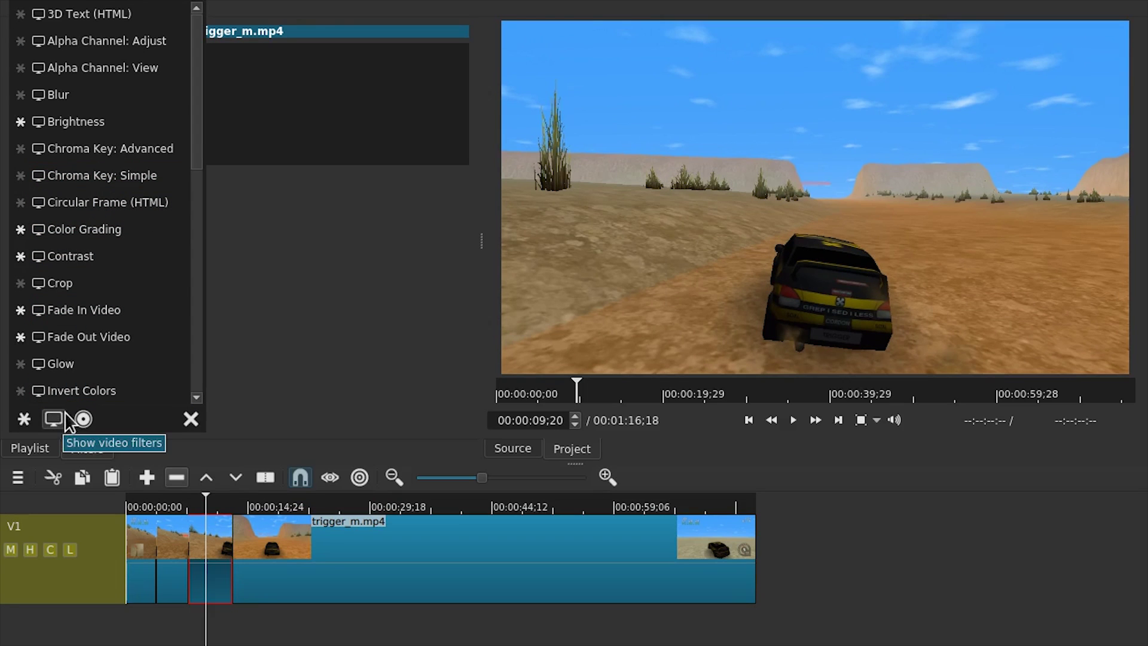
key(Escape)
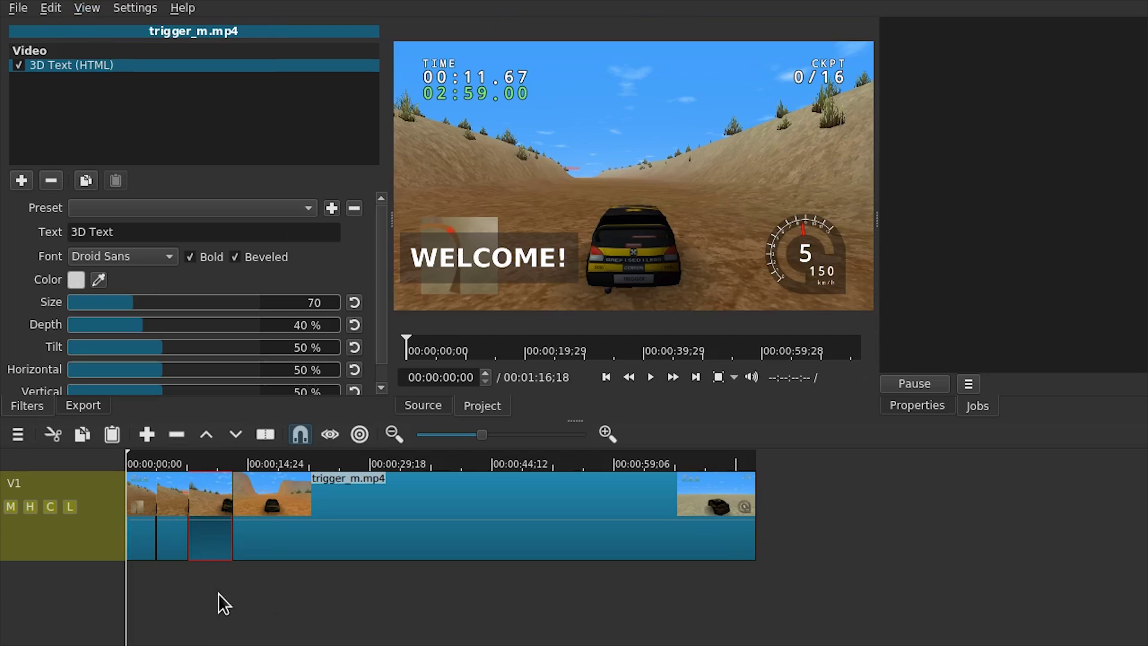
click(215, 591)
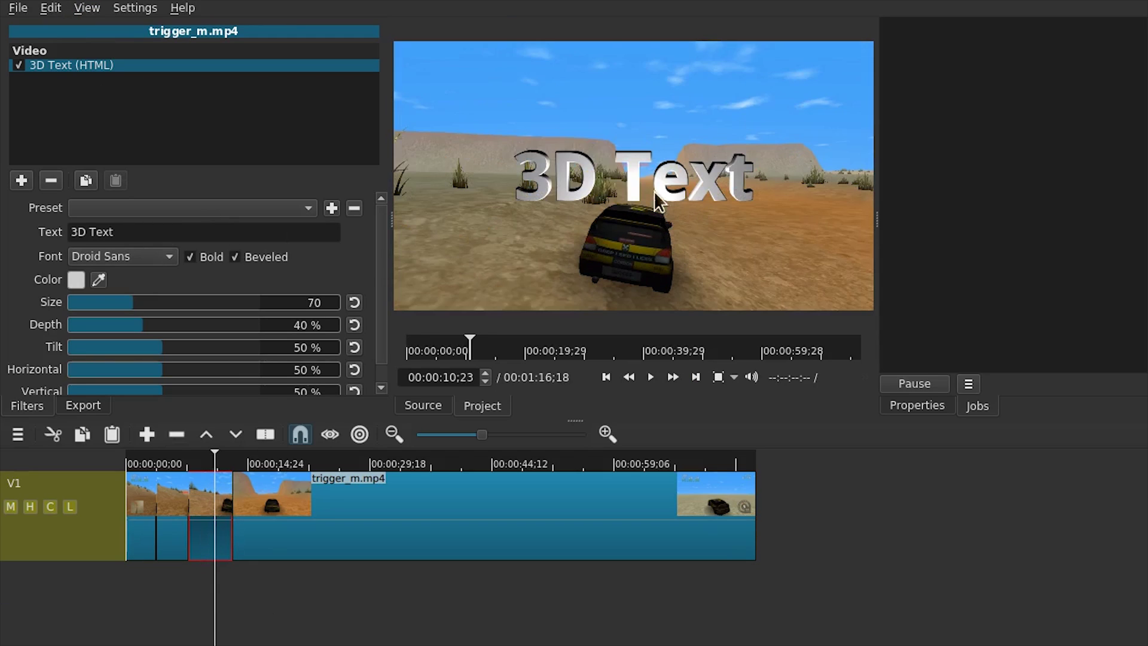
double_click(253, 226)
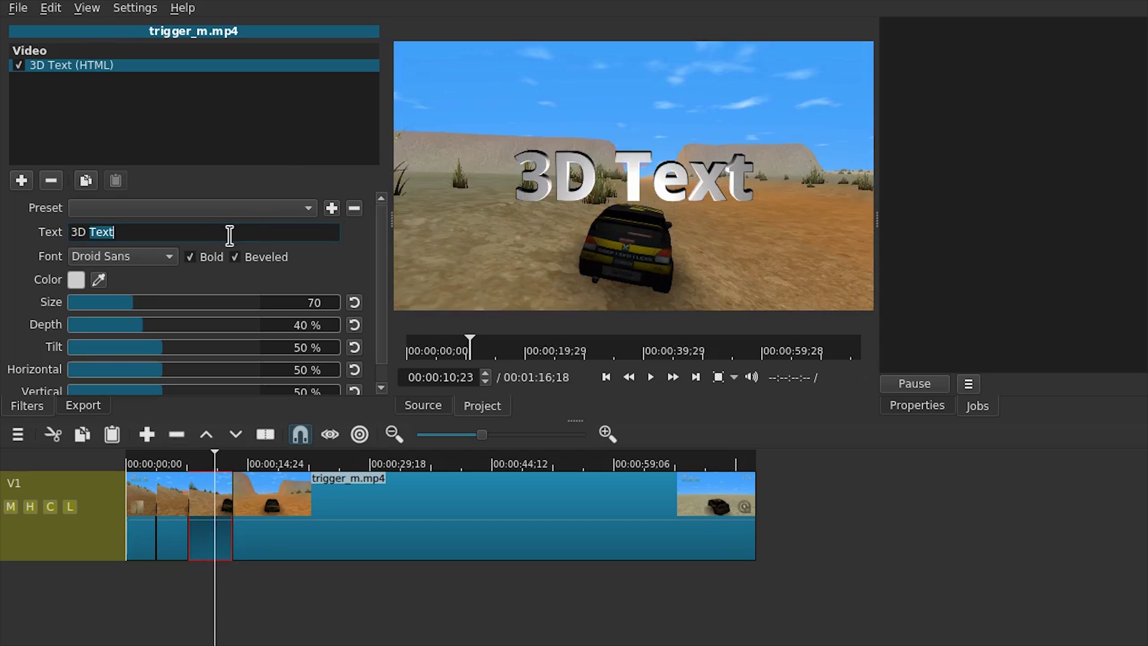
text(TUX )
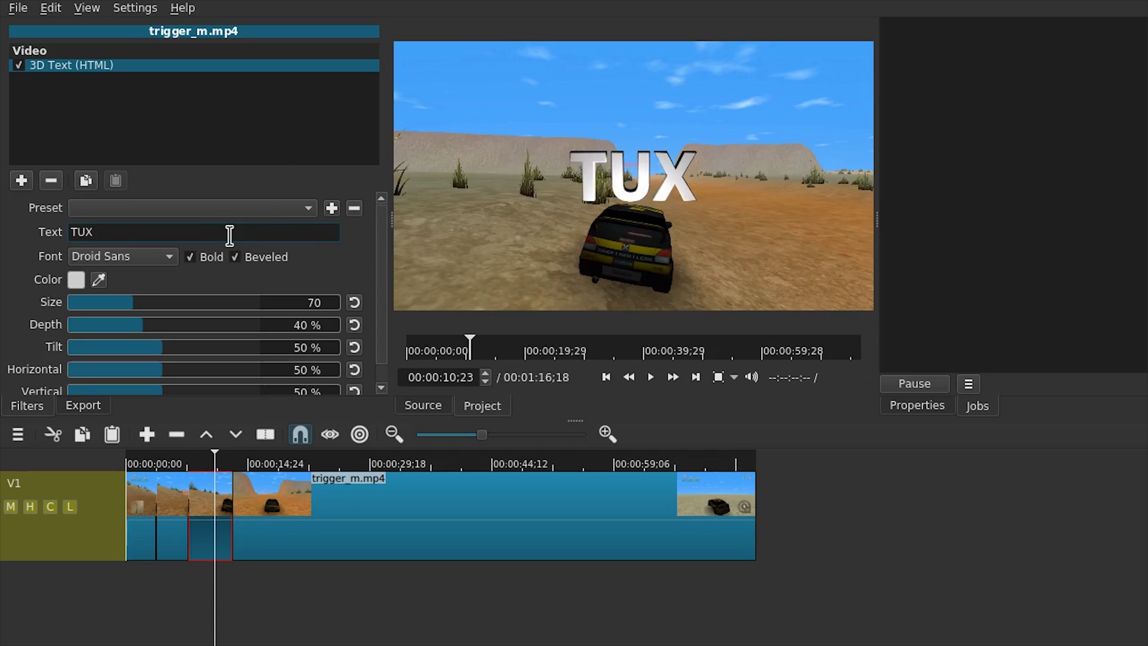
text(DESIGNER)
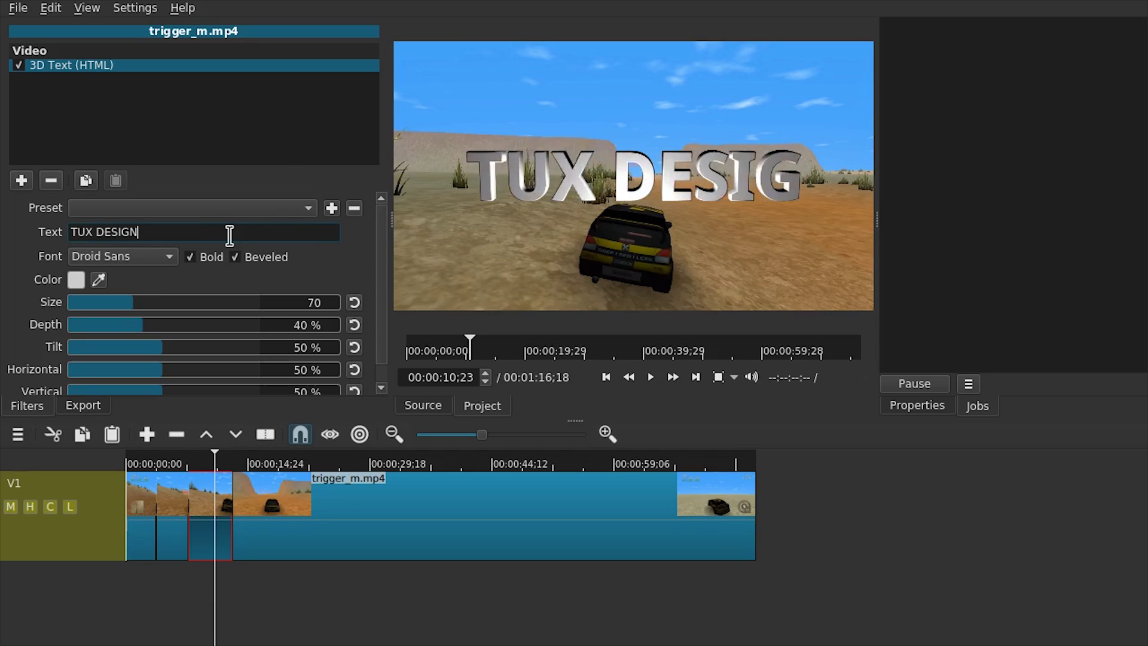
Set the title font to Droid Serif with Bold and Beveled both on
click(166, 258)
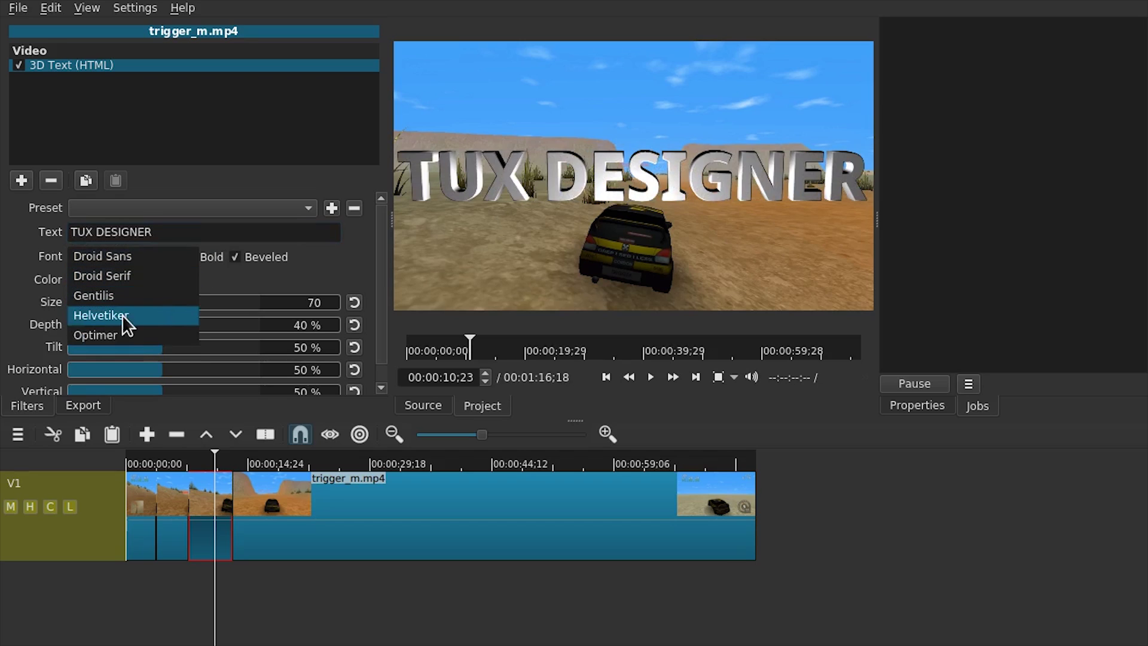
click(122, 335)
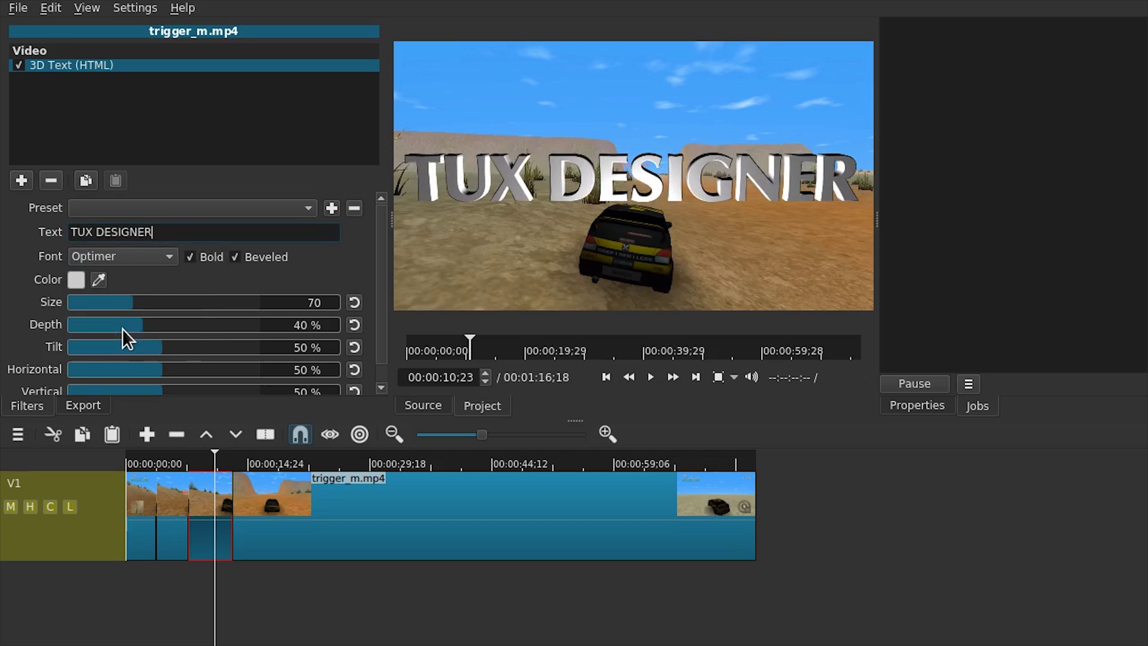
click(140, 260)
click(149, 232)
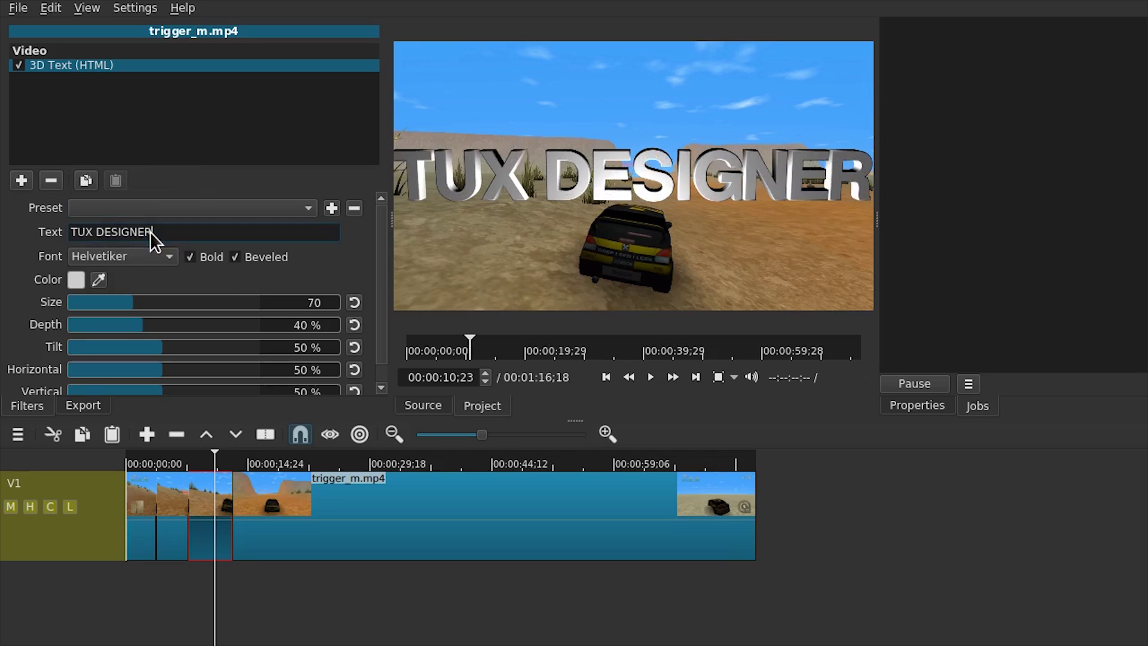
click(237, 259)
click(196, 256)
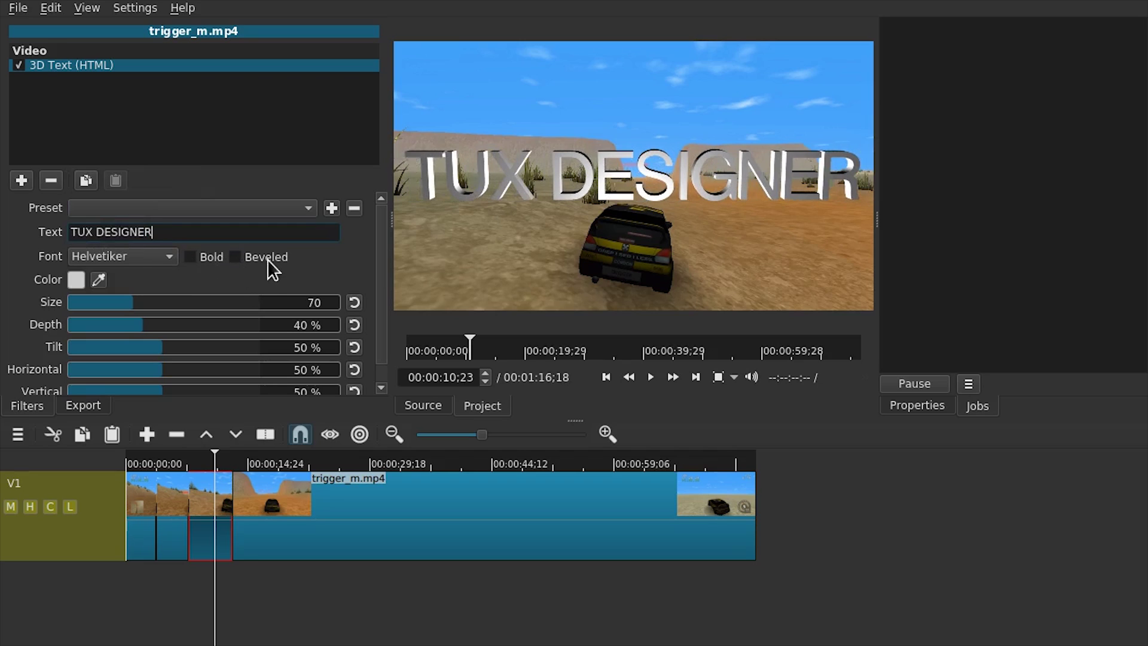
click(233, 258)
click(190, 259)
click(123, 257)
click(113, 210)
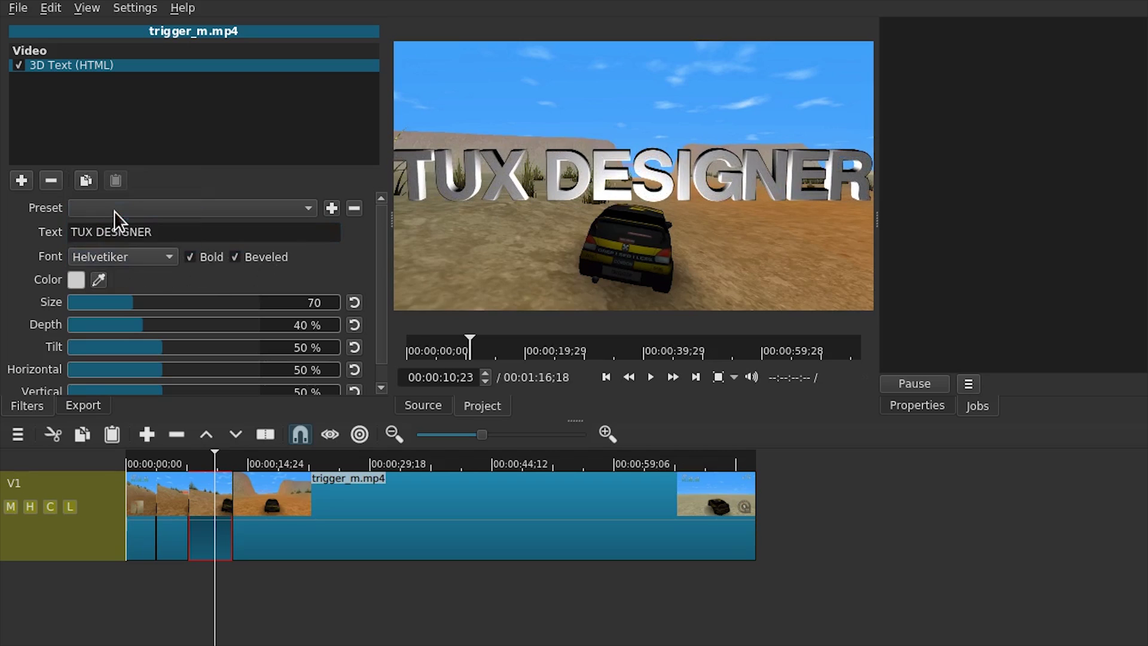
Make the TUX DESIGNER 3D title pink (#ff557f)
click(76, 278)
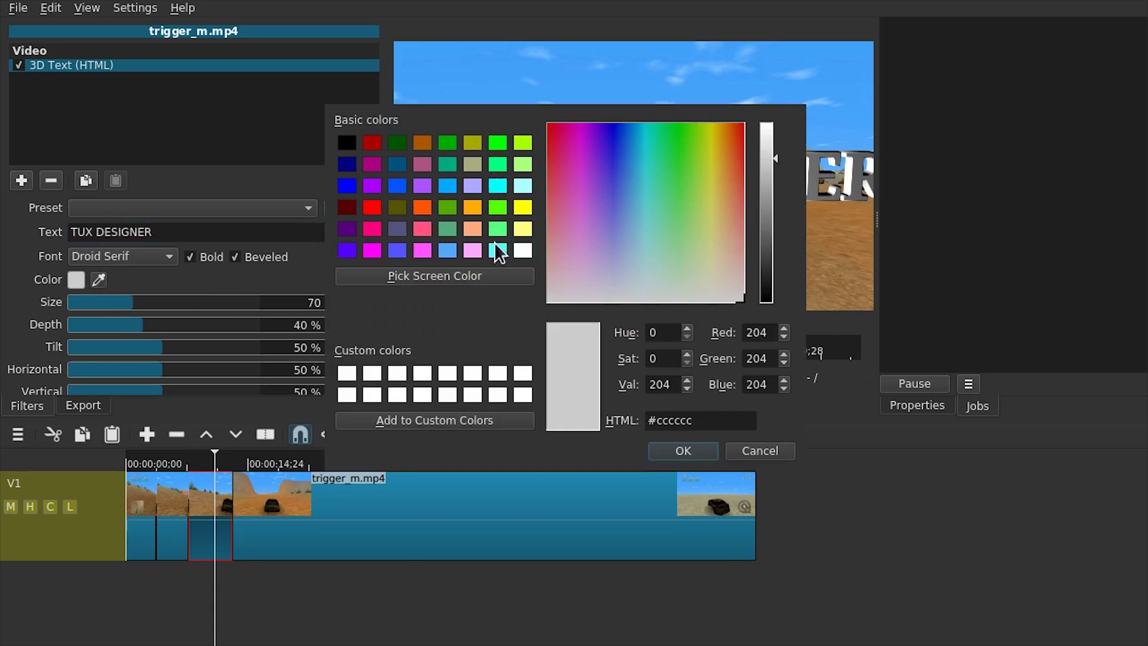
click(419, 230)
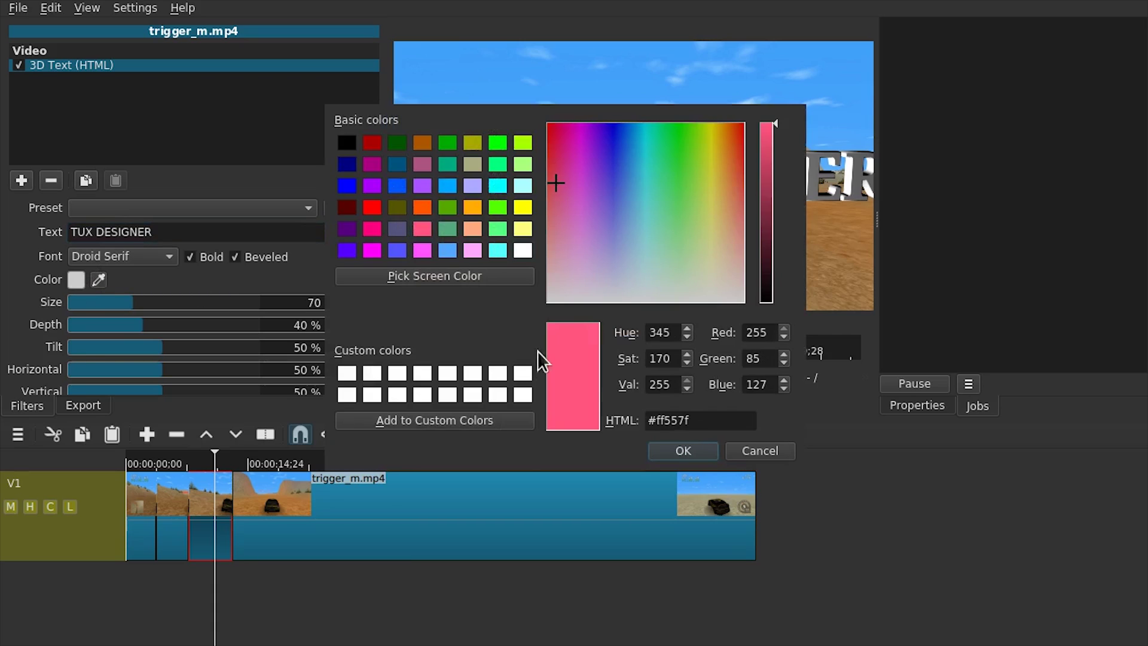
click(695, 452)
Set the title to size 37, depth 30 %, tilt 67 % and vertical position 4 %
scroll(122, 305, down, 7)
scroll(106, 304, down, 4)
drag(153, 325, 62, 378)
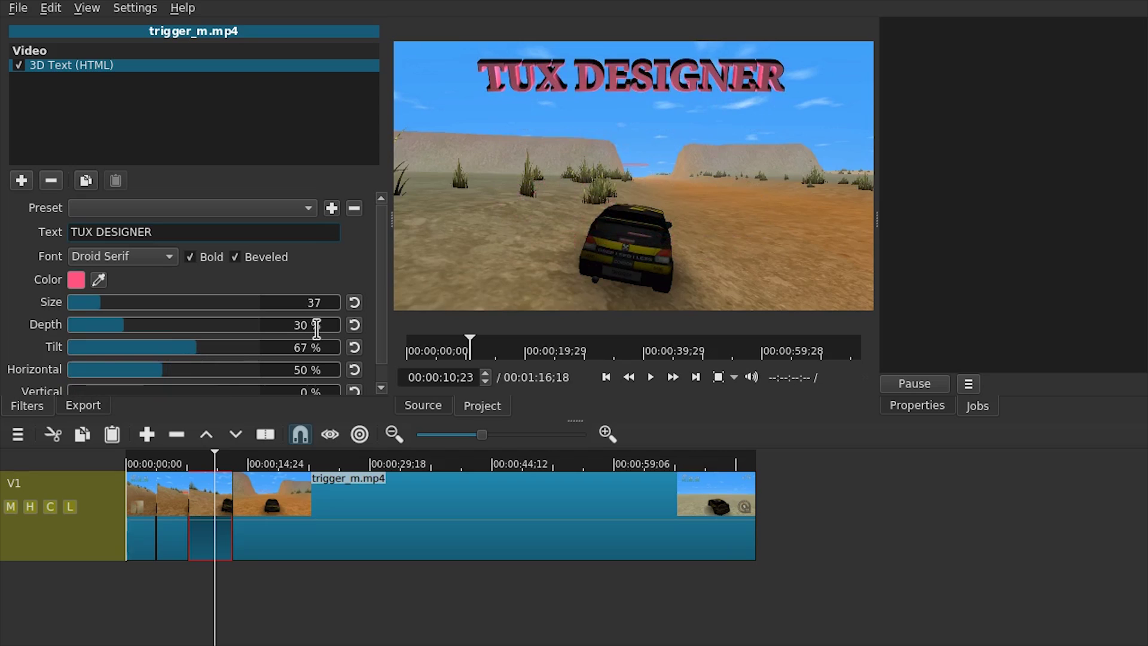
scroll(384, 265, down, 1)
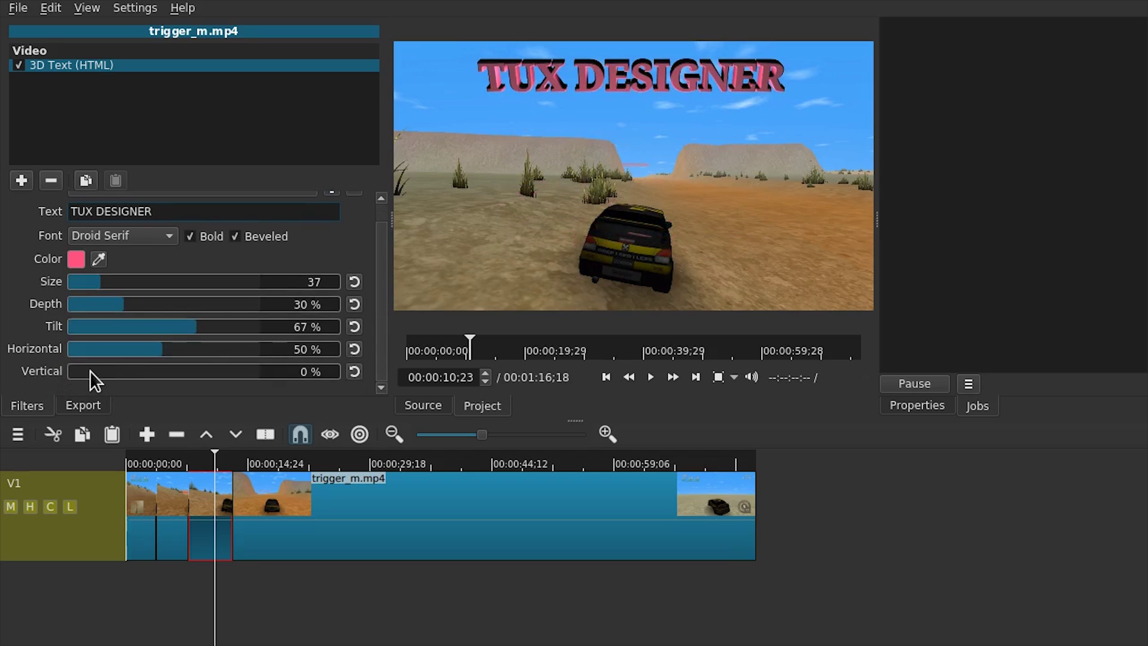
mouse_move(91, 370)
mouse_down()
mouse_move(110, 378)
mouse_move(92, 382)
mouse_move(227, 393)
mouse_move(120, 396)
mouse_move(73, 378)
mouse_up()
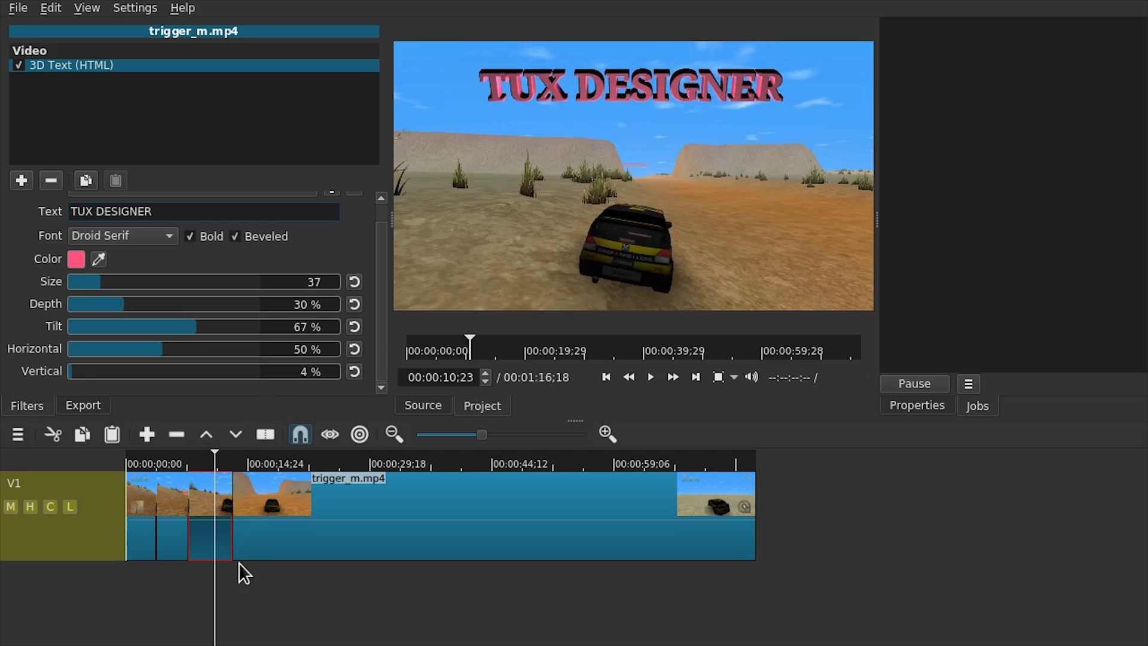
Split the titled clip at about 00:00:09;28
click(171, 565)
key(space)
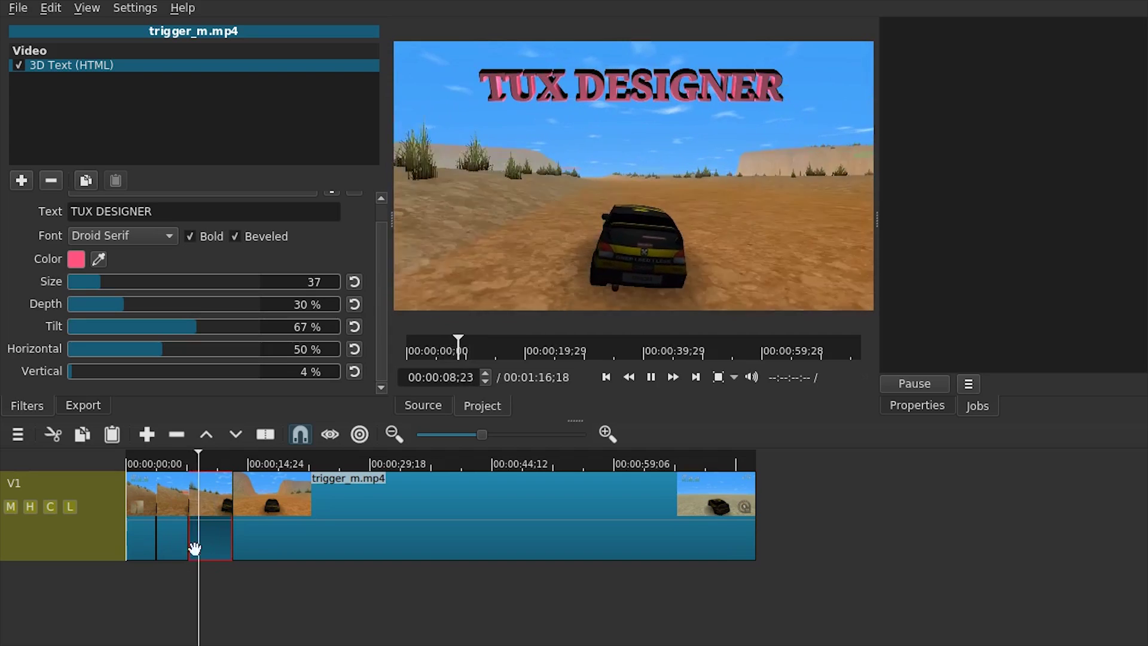
key(space)
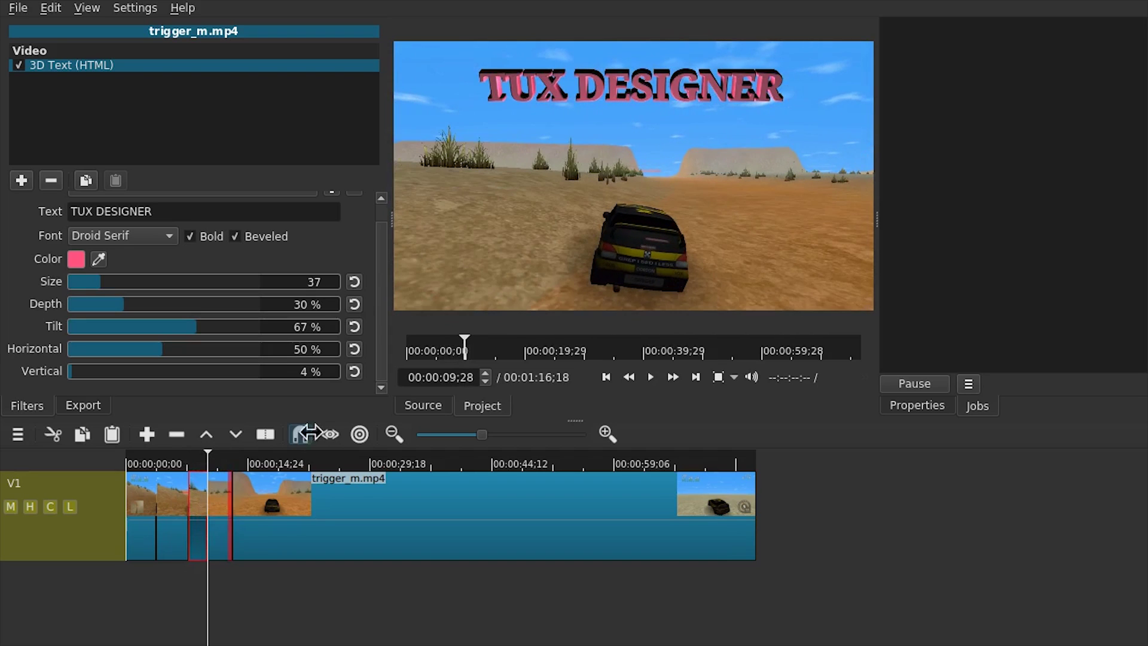
click(265, 434)
Change the later piece's 3D text to NUMBER ONE and review it
click(221, 511)
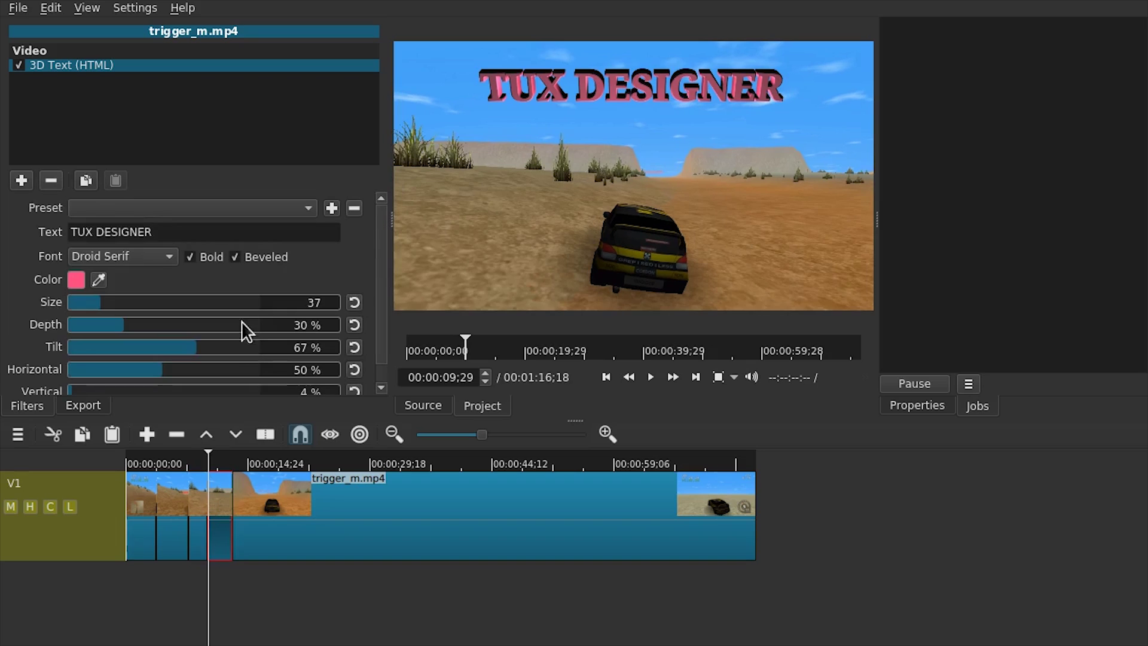
triple_click(143, 232)
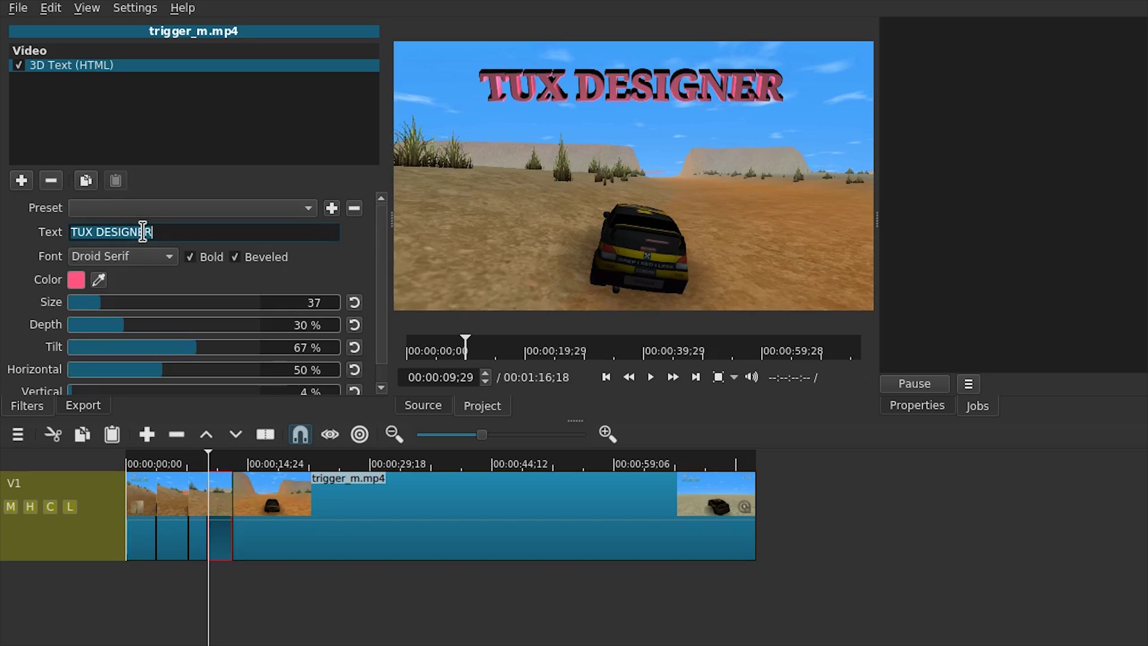
text(NUMBER ONE)
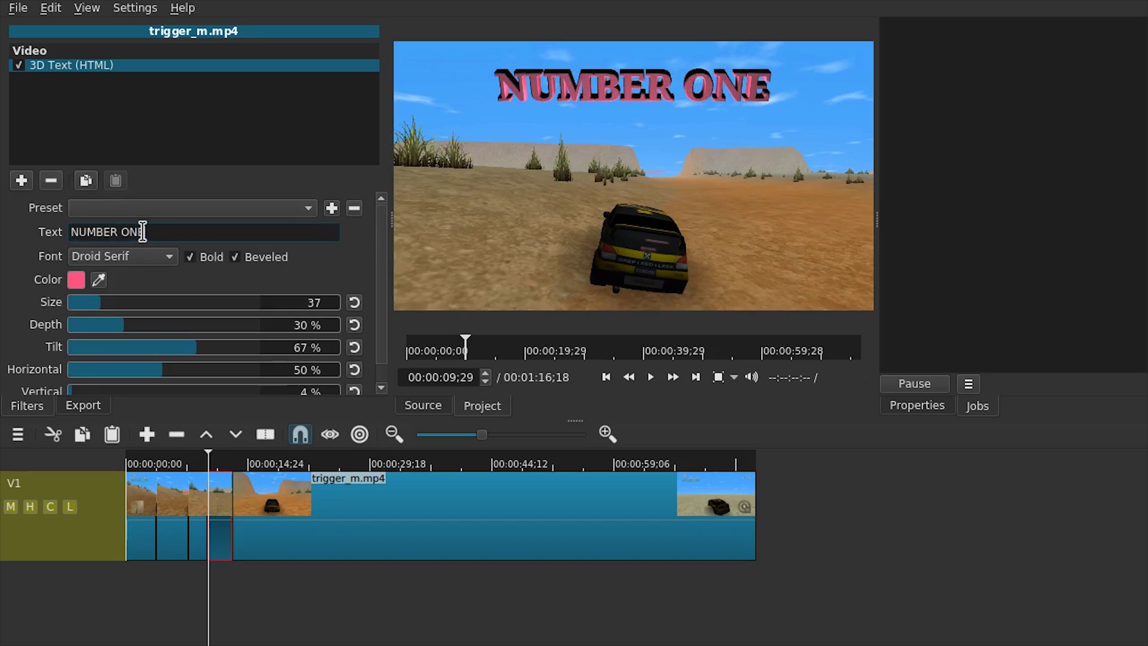
mouse_move(196, 568)
mouse_down()
mouse_move(173, 562)
mouse_move(182, 567)
mouse_up()
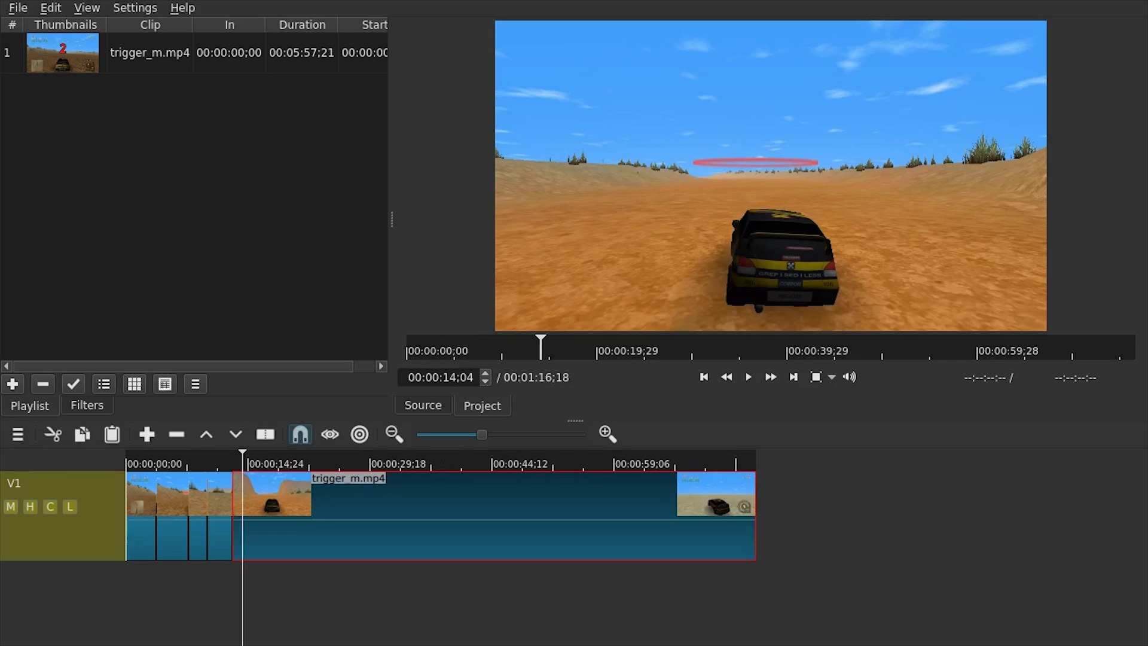
Import td-watermark720.png from the file manager into the playlist
key(alt+Tab)
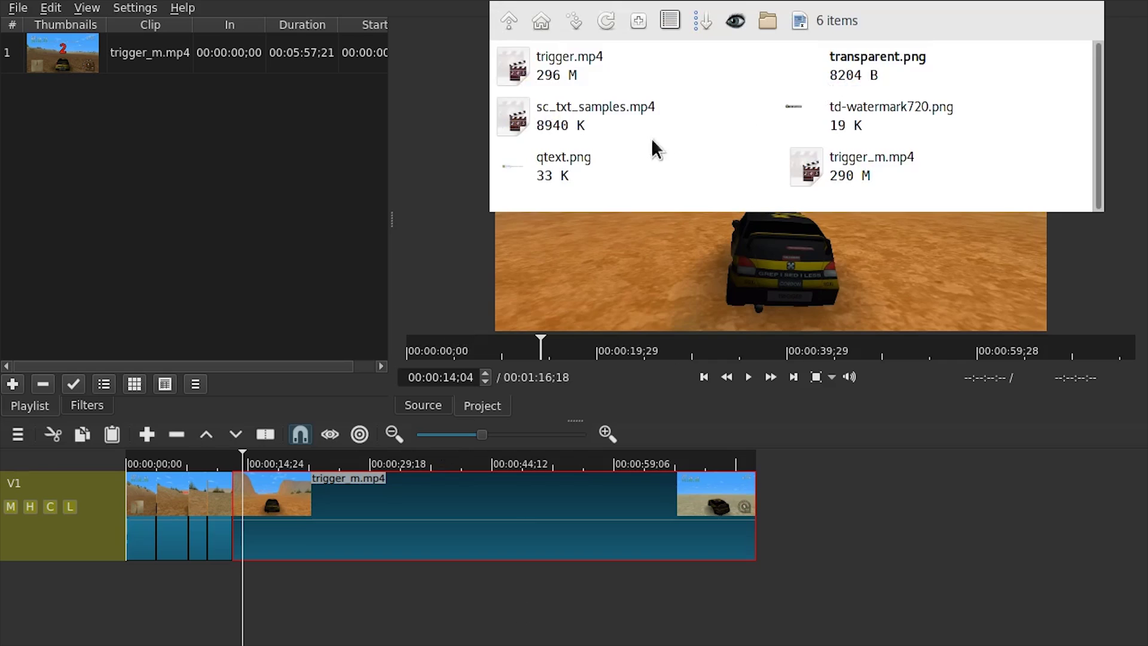
drag(570, 160, 660, 170)
drag(807, 119, 191, 183)
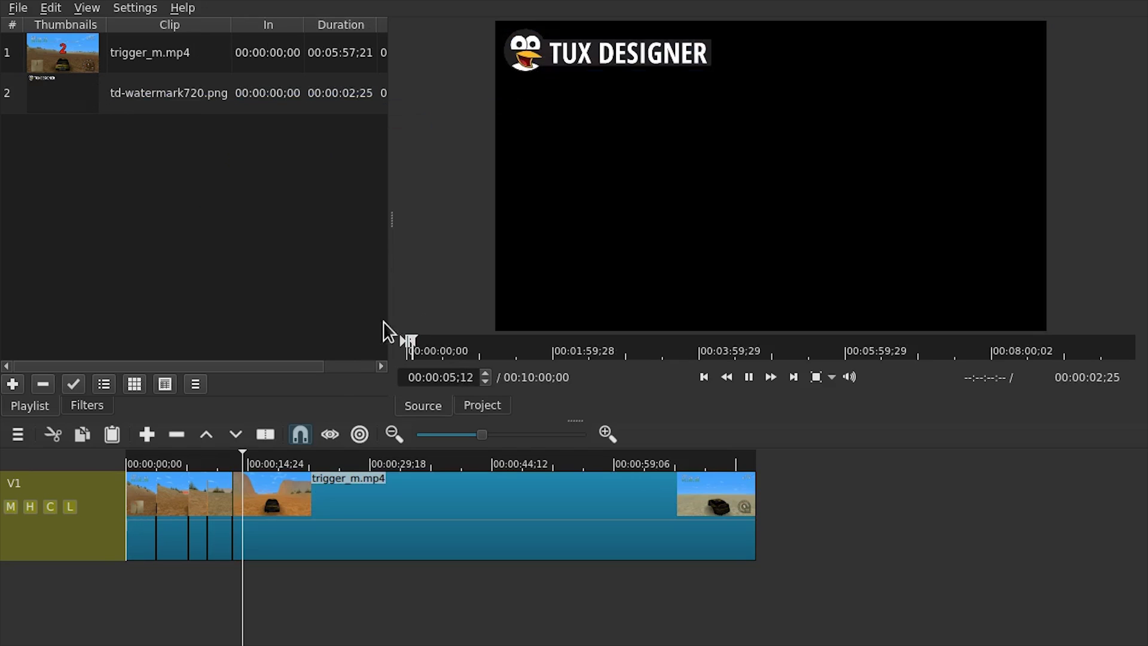
Add a V2 video track and place the watermark image on it
click(99, 497)
right_click(103, 518)
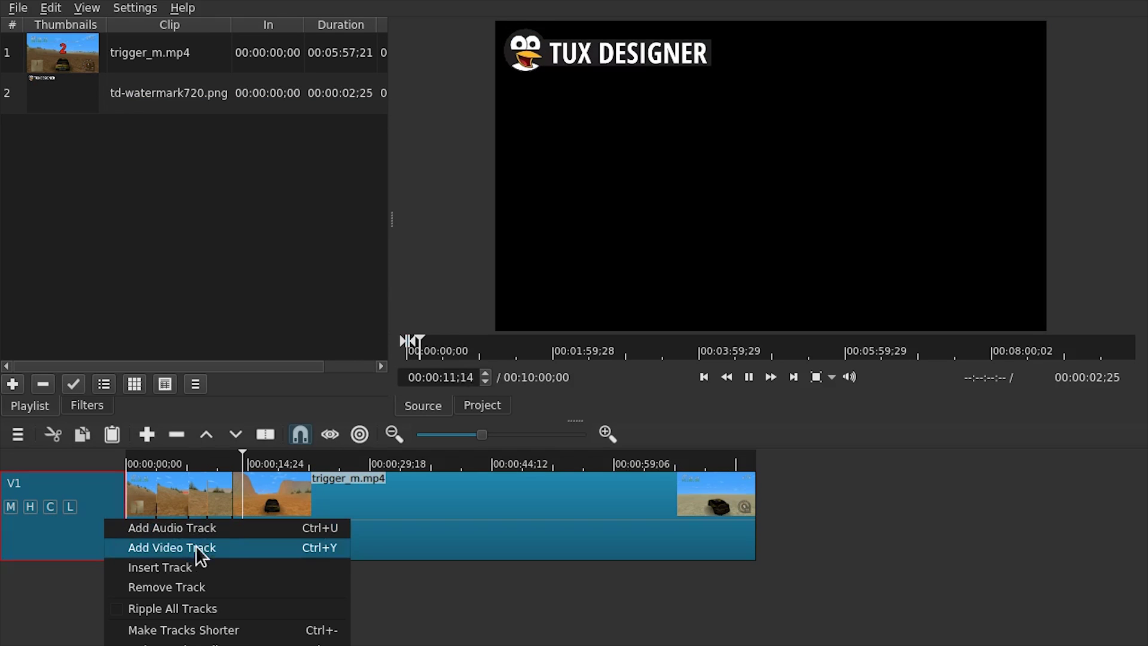
click(332, 551)
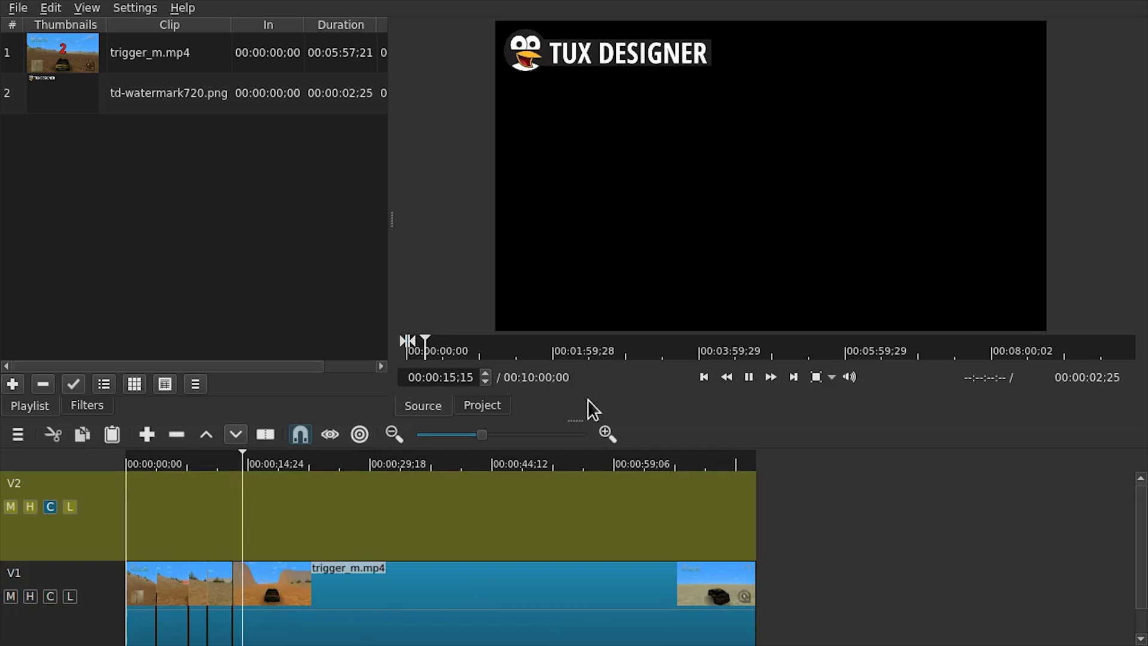
drag(575, 420, 576, 398)
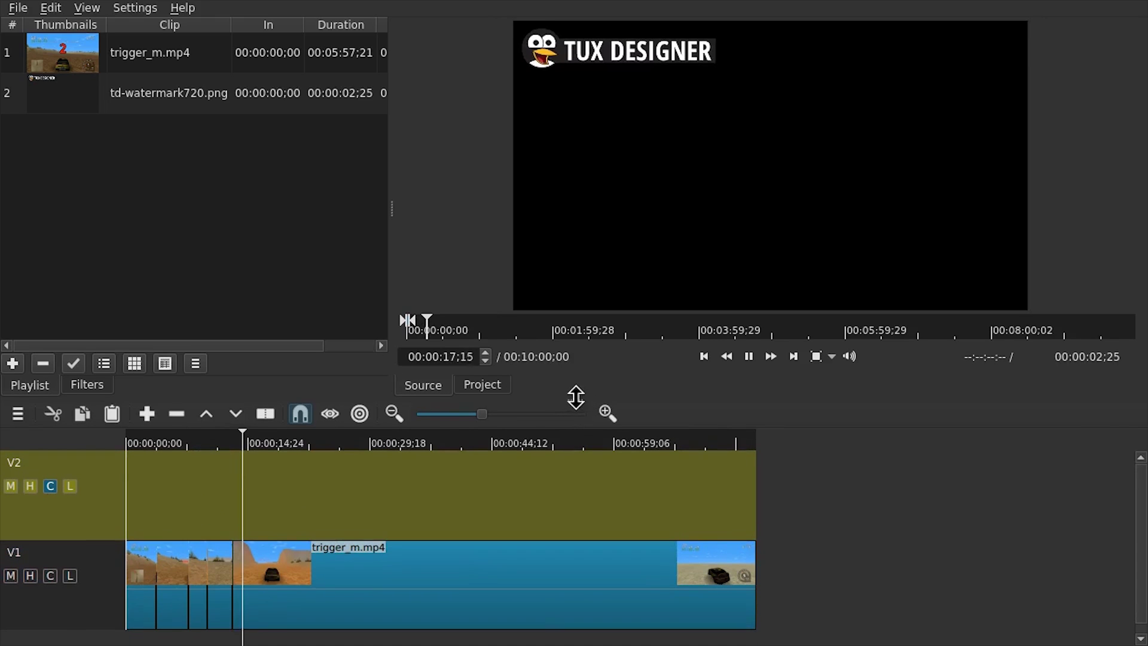
drag(75, 93, 587, 487)
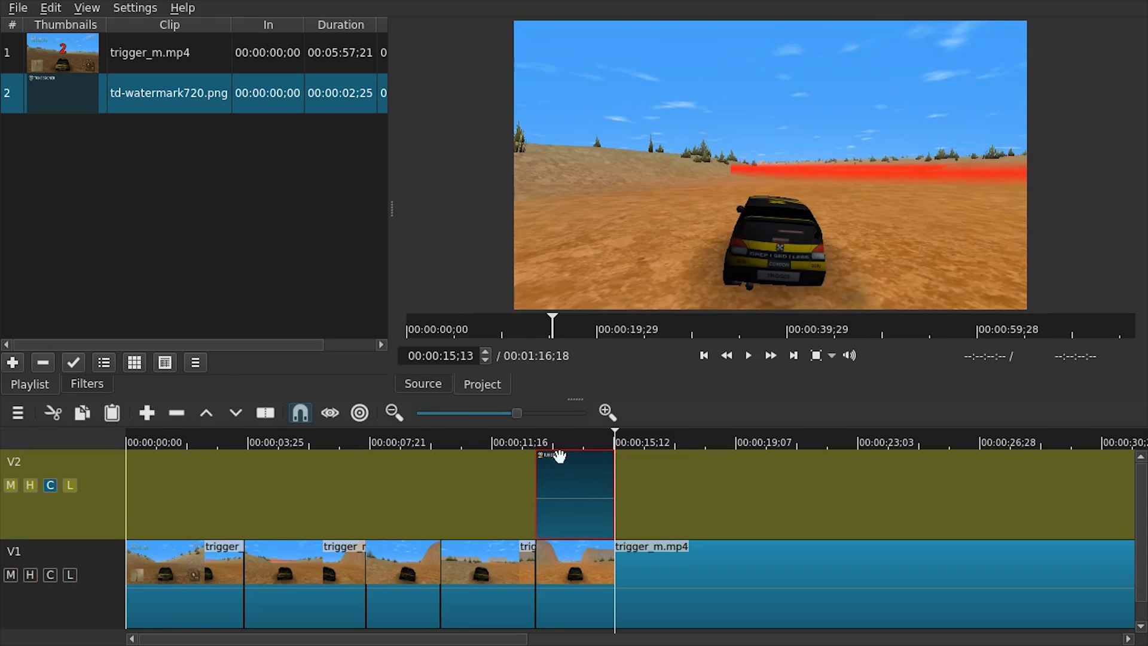
Play through the watermark section to check its current timing
click(555, 443)
click(497, 435)
key(space)
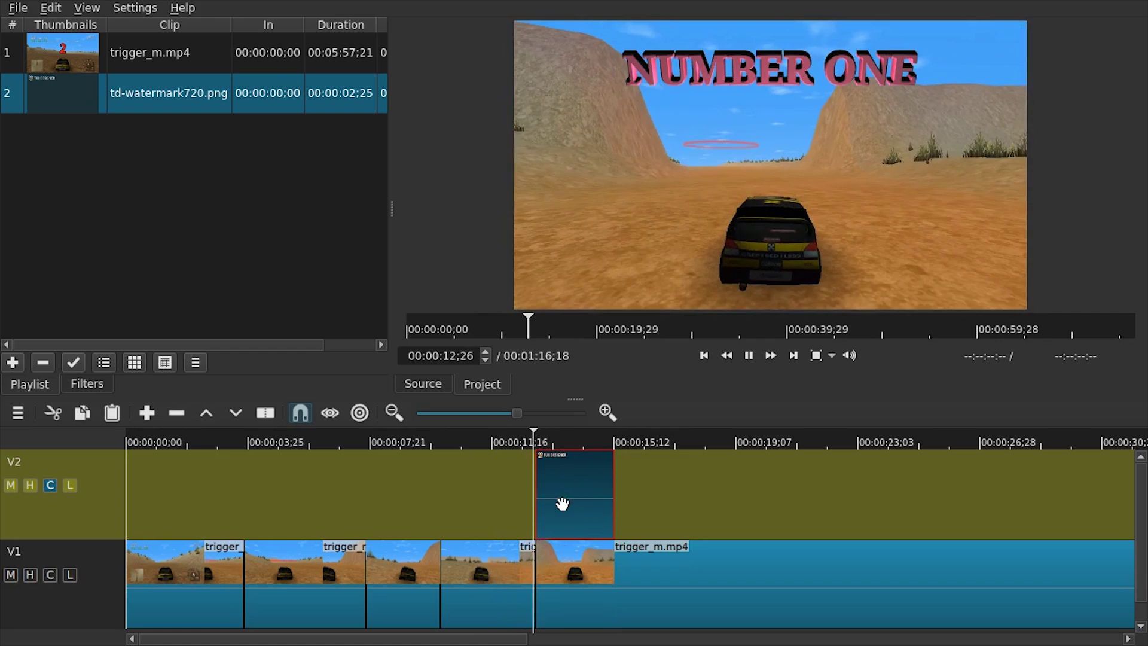
key(space)
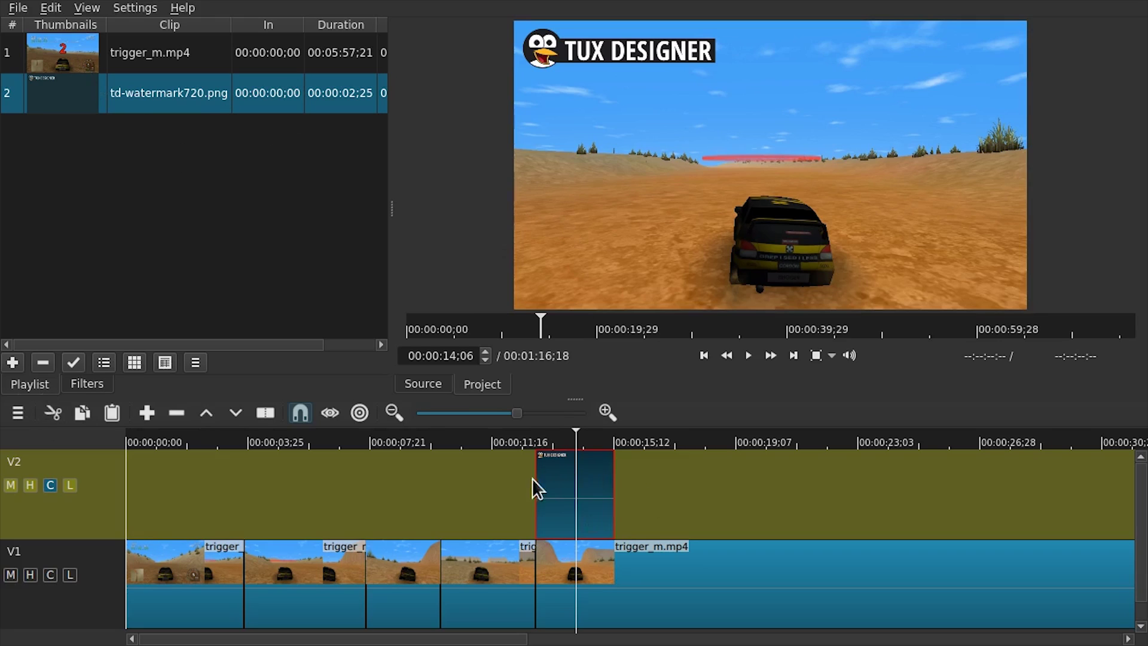
Shift the watermark clip later, to about 13–15.5 seconds, and preview it
drag(601, 482, 630, 477)
click(533, 510)
key(space)
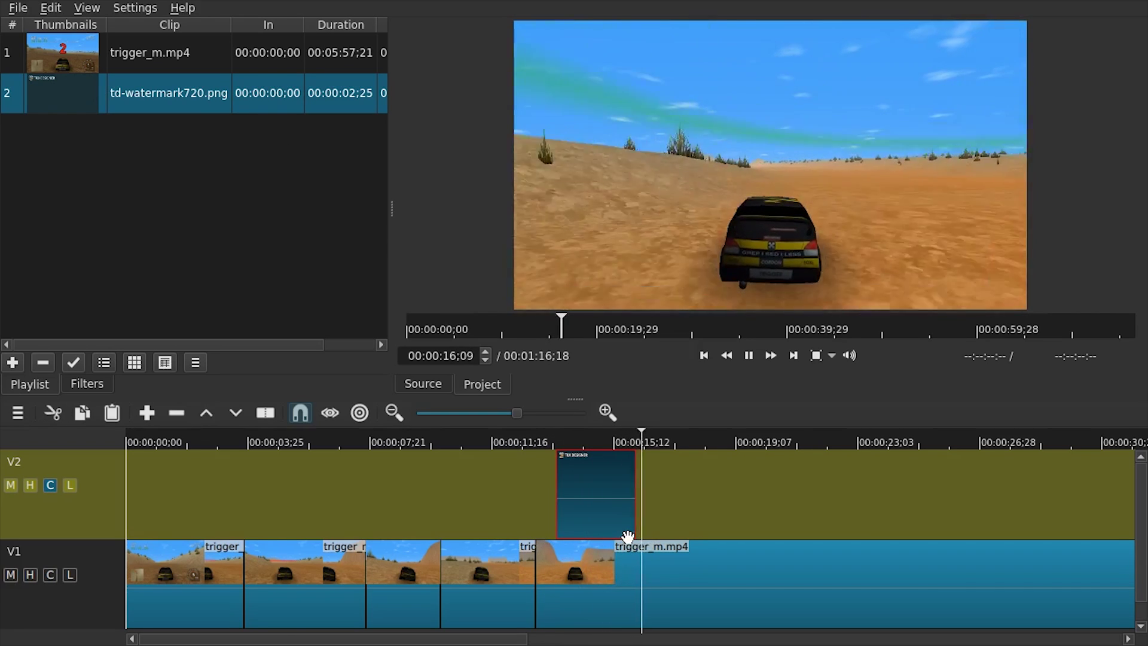
key(space)
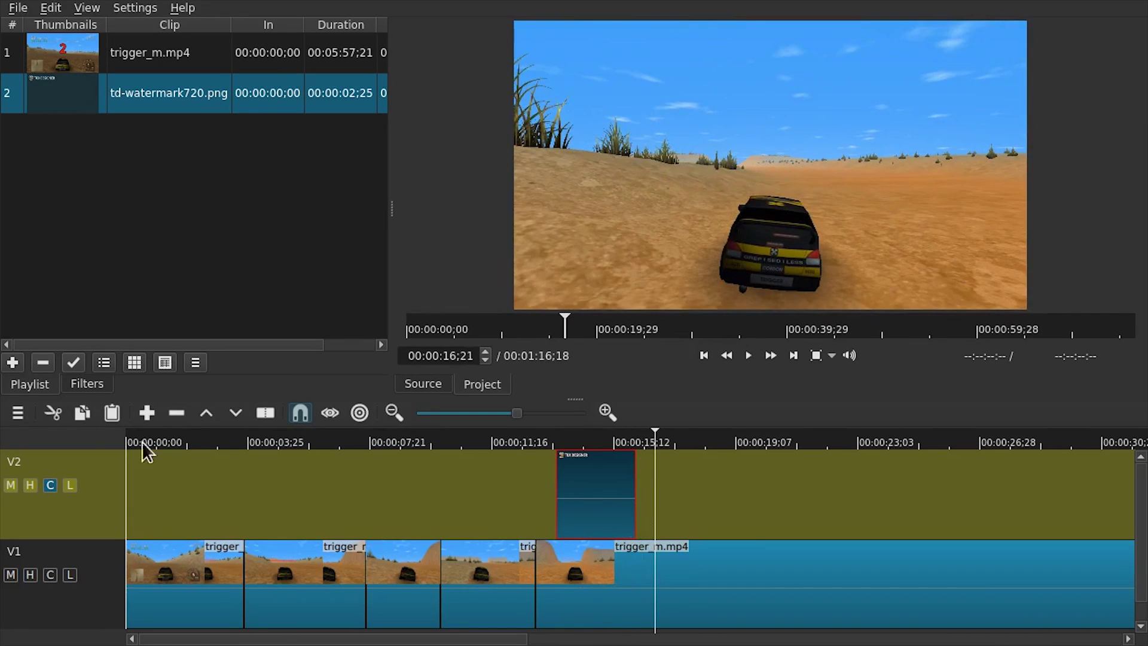
Add Fade In Video and Fade Out Video filters to the watermark clip
click(82, 385)
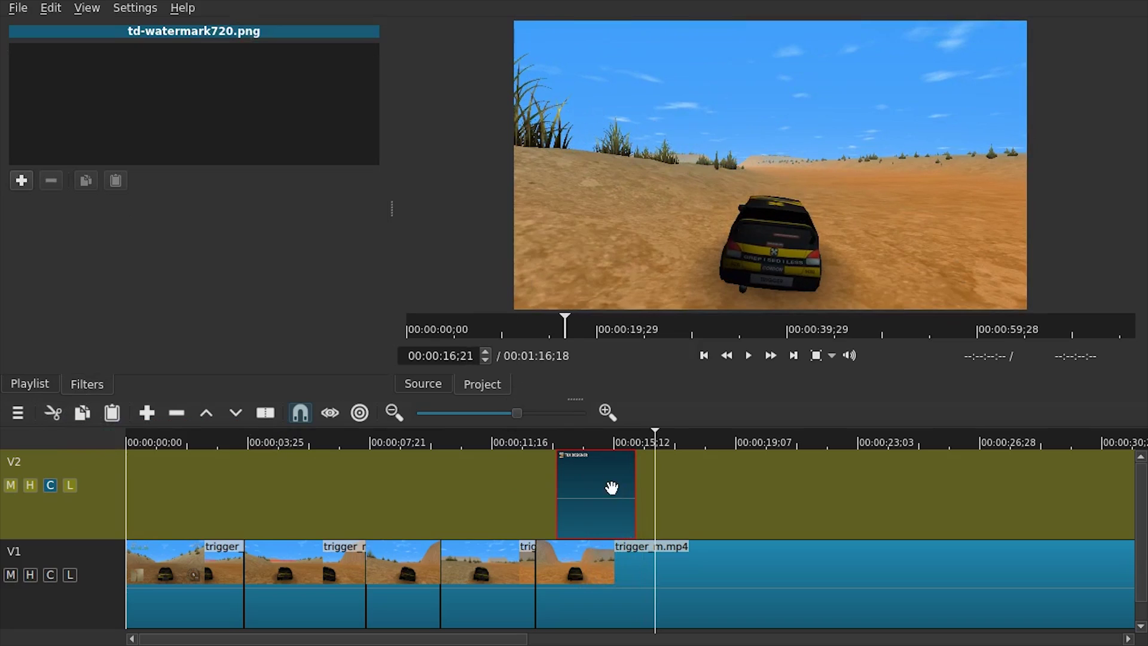
click(23, 180)
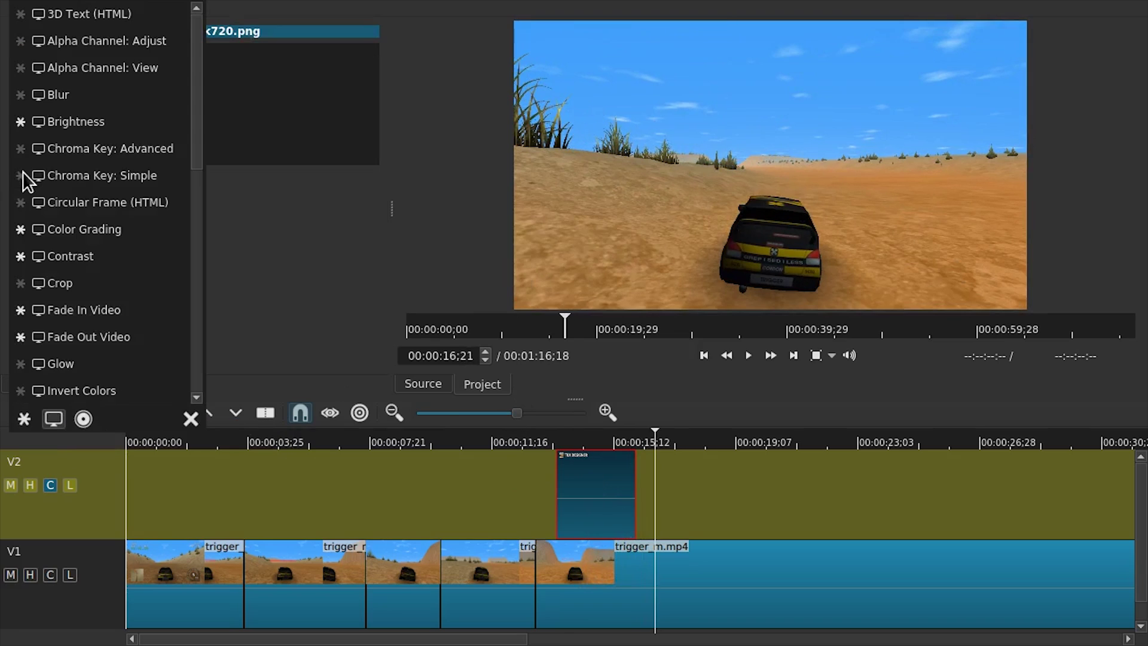
click(105, 312)
click(24, 179)
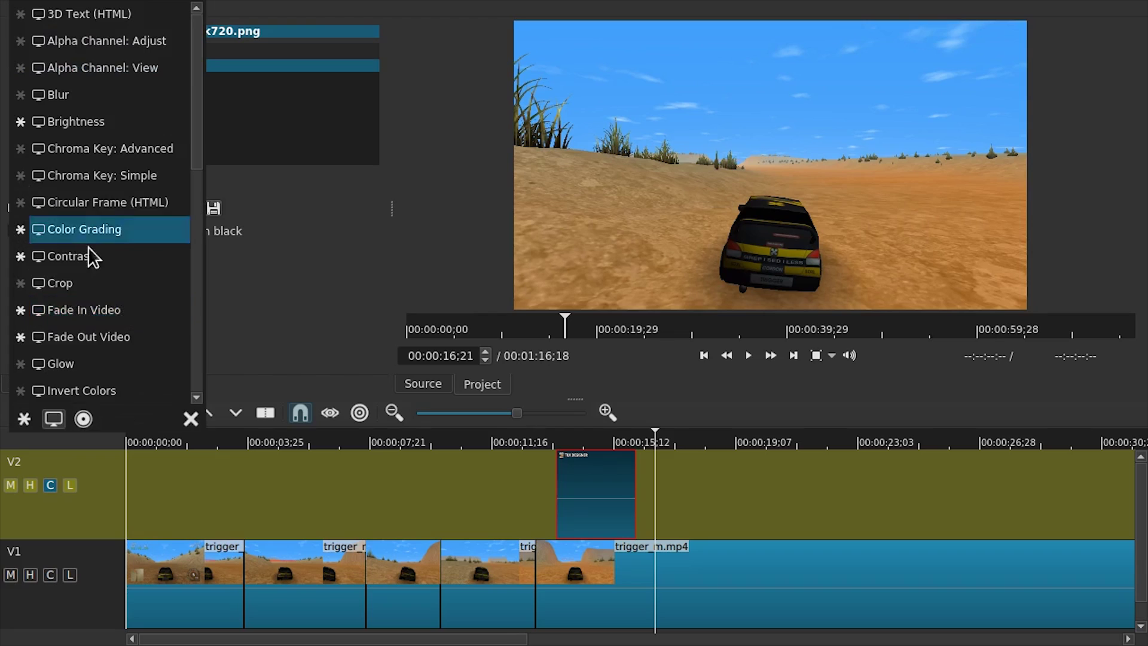
click(96, 337)
Make the watermark fades use opacity instead of black, and preview them
click(545, 472)
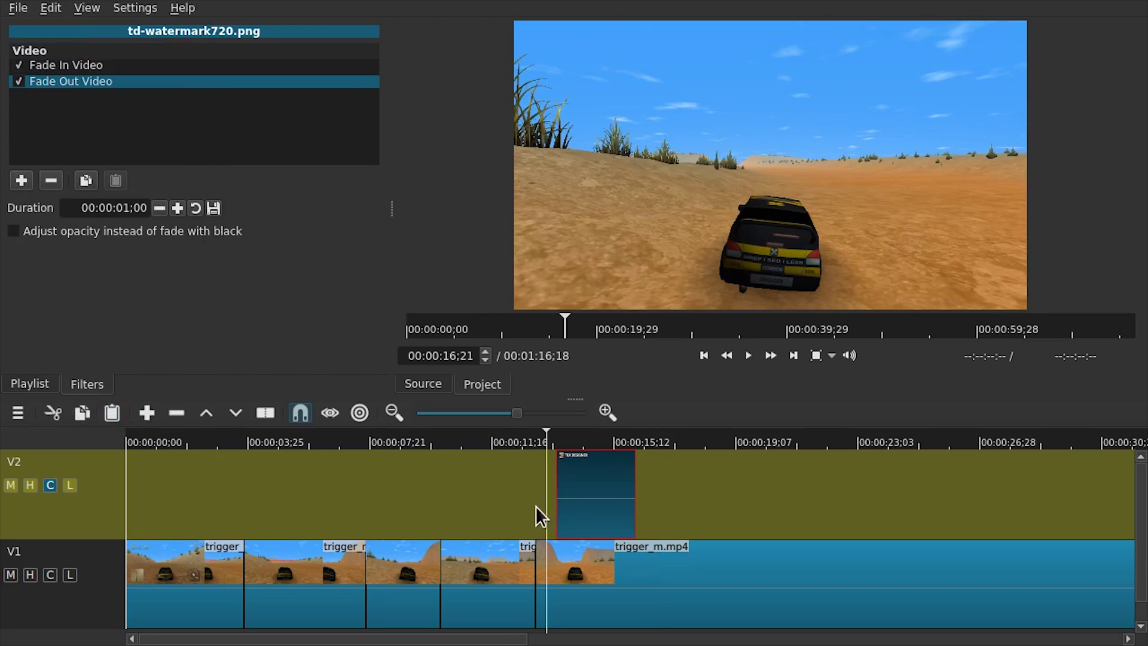
key(space)
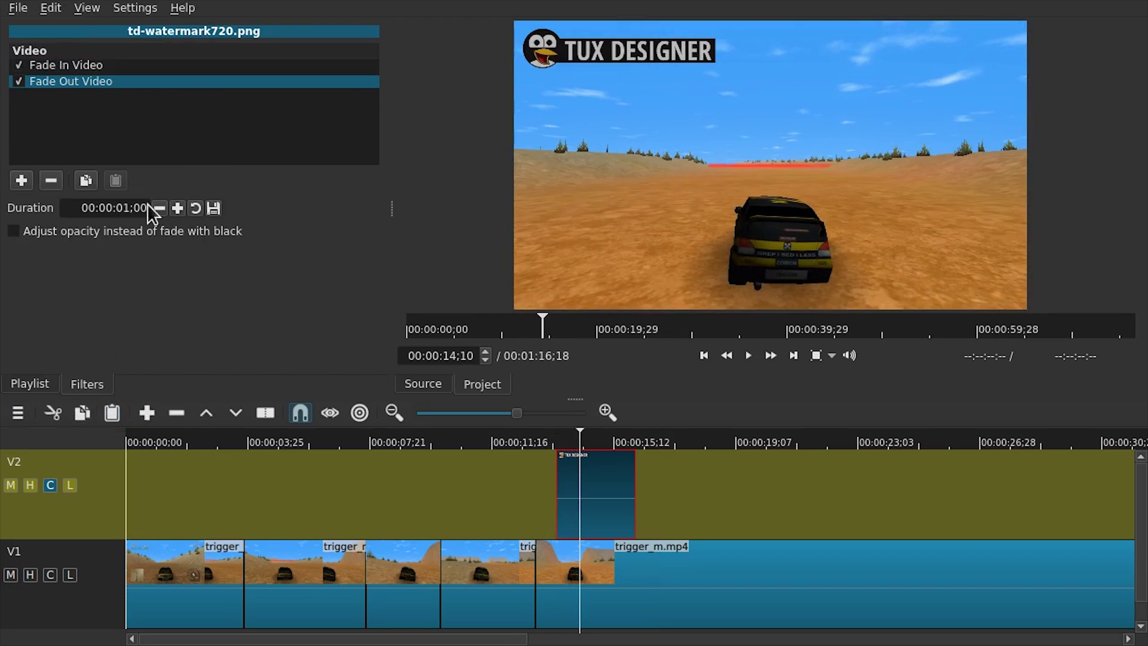
click(37, 231)
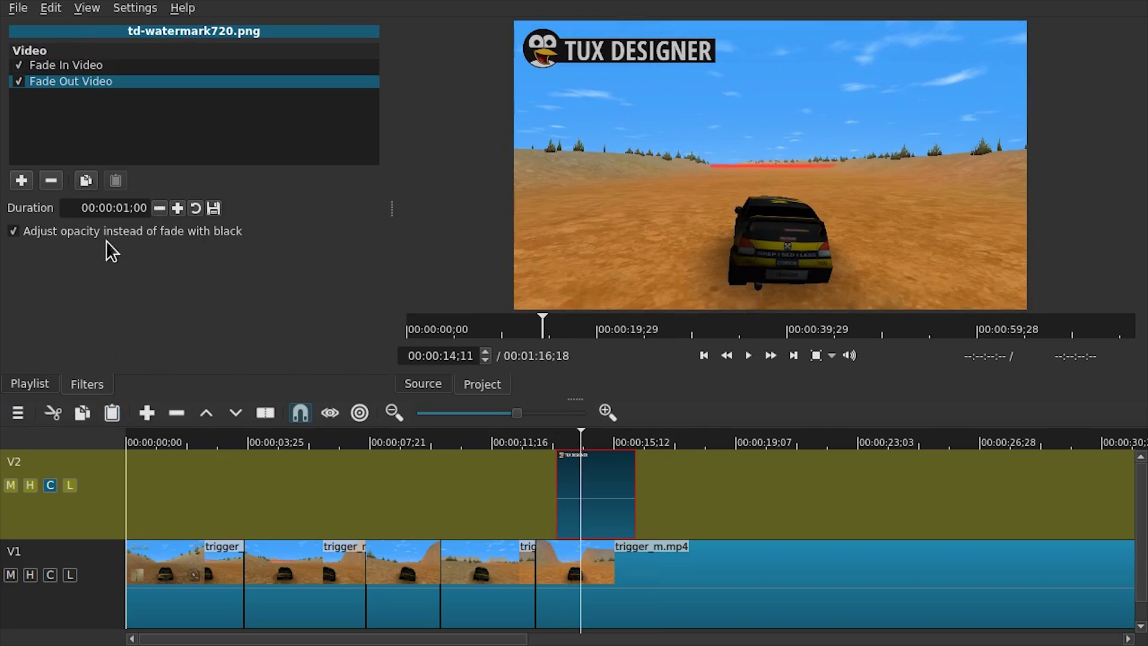
click(65, 69)
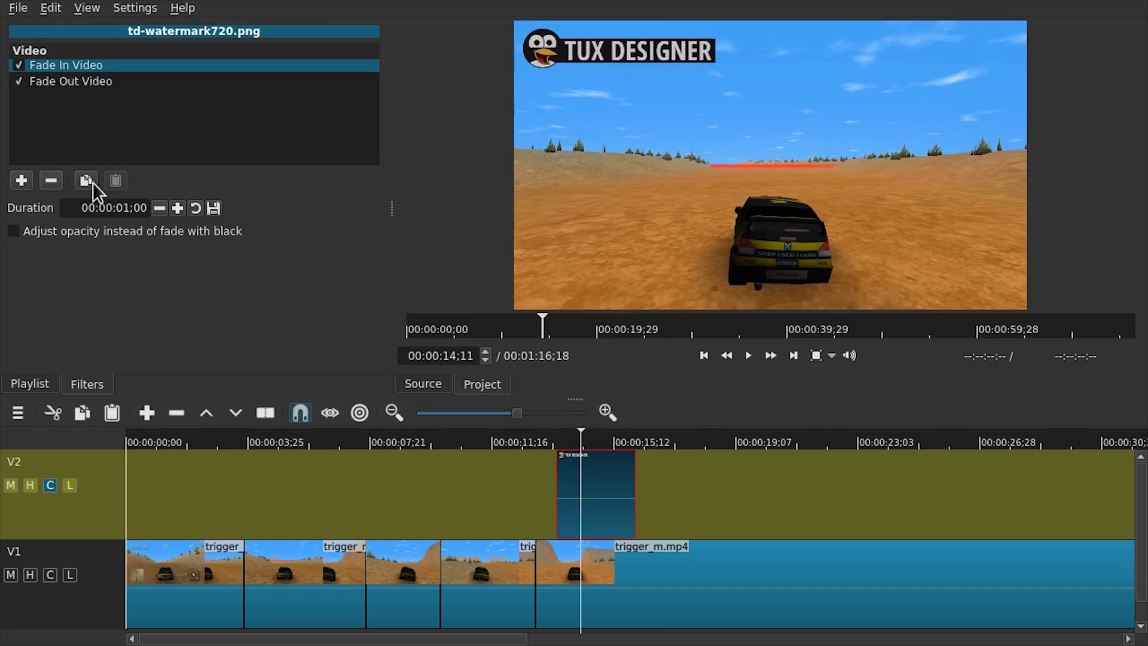
click(518, 492)
key(space)
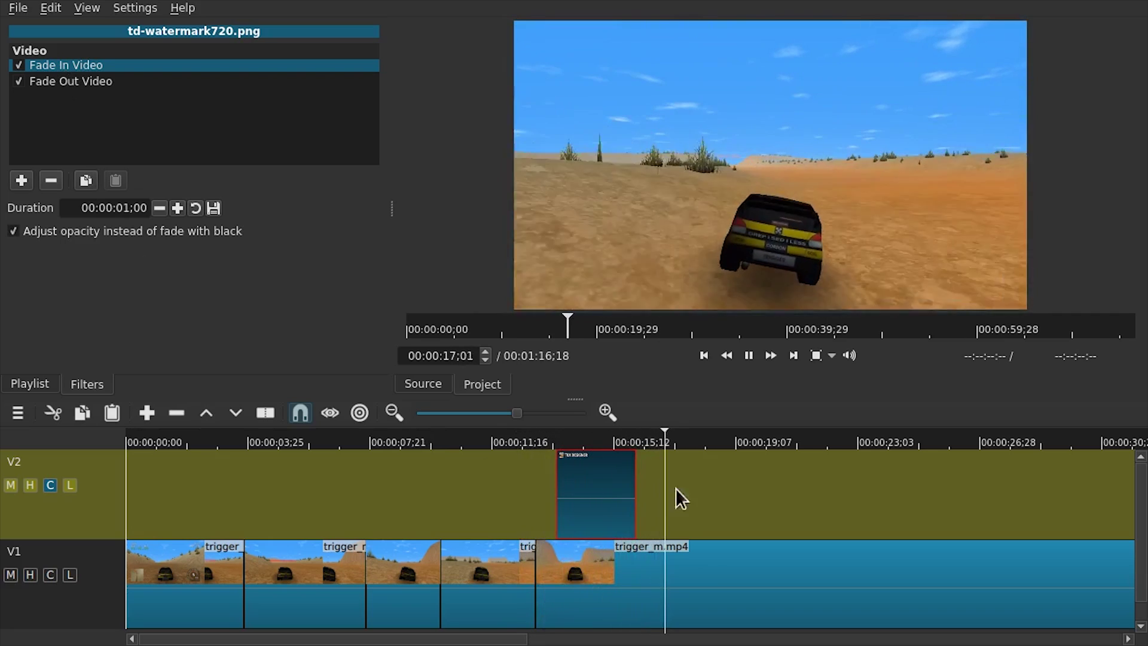
click(706, 516)
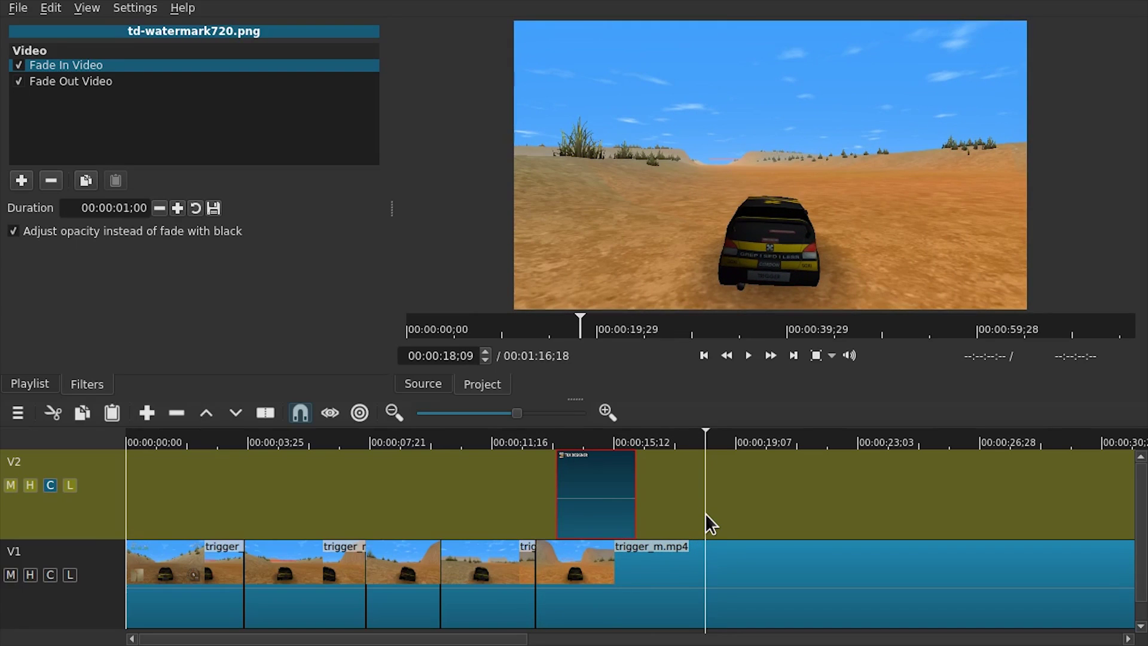
Review the NUMBER ONE, WELCOME! and PLEASE LIKE AND SUBSCRIBE titles
click(452, 488)
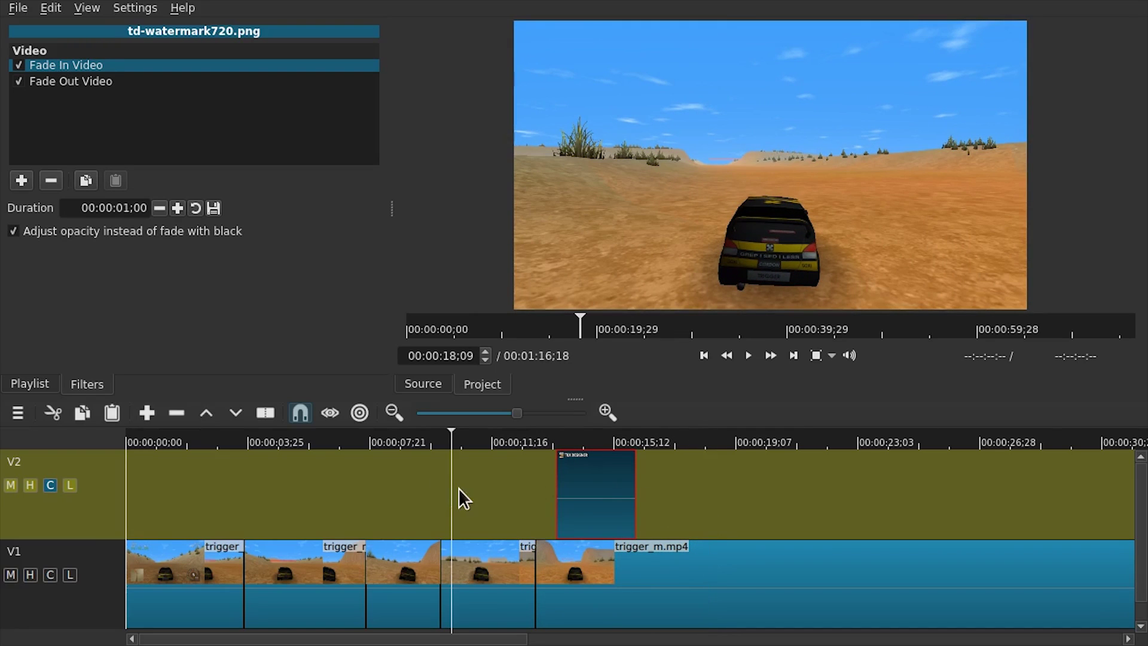
click(440, 478)
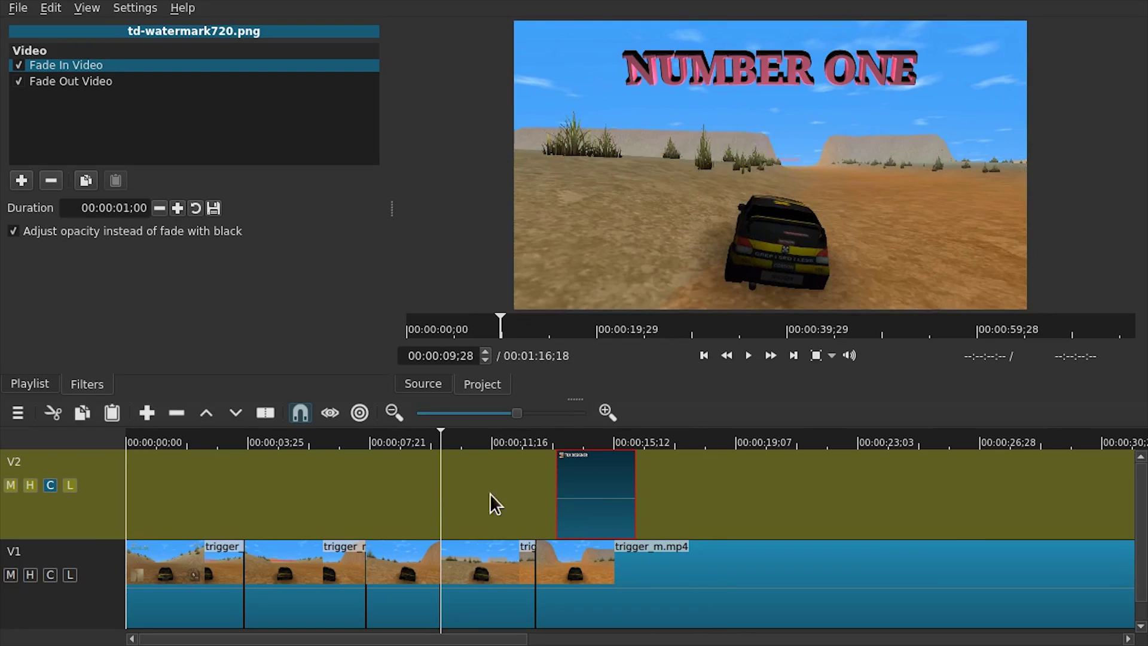
click(229, 478)
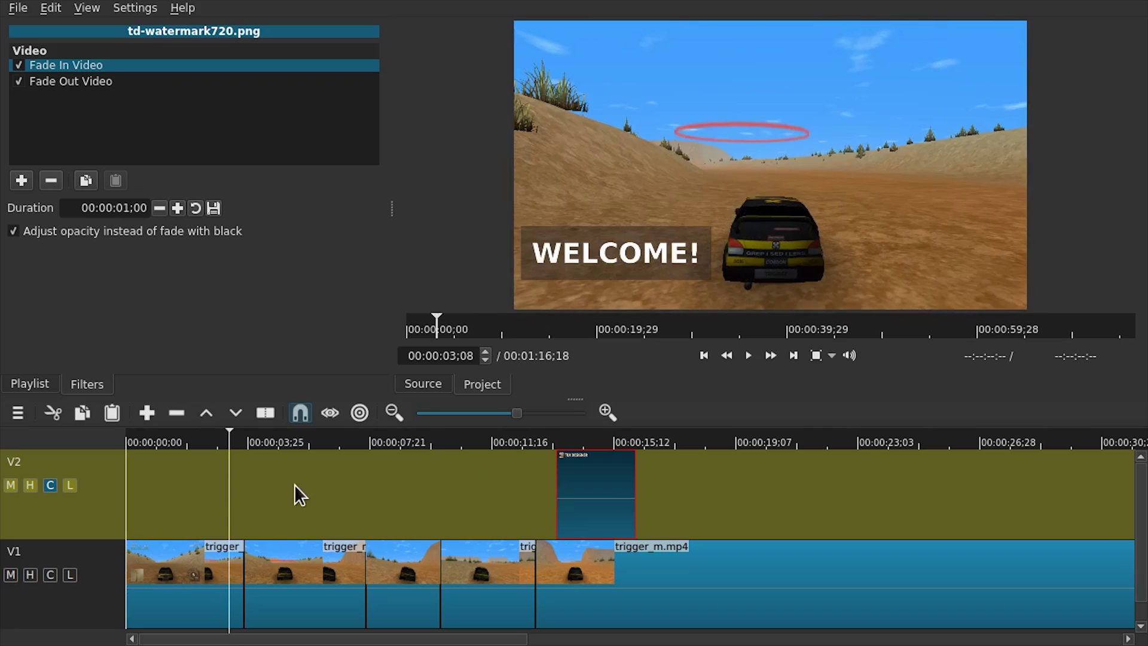
click(318, 495)
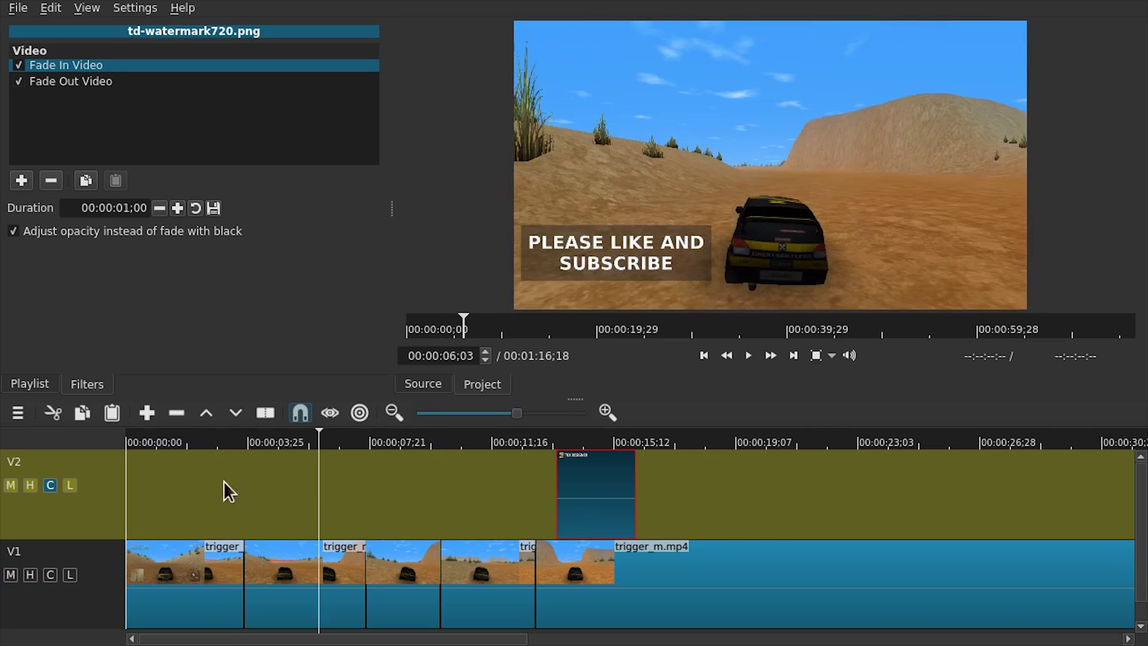
click(243, 488)
click(237, 493)
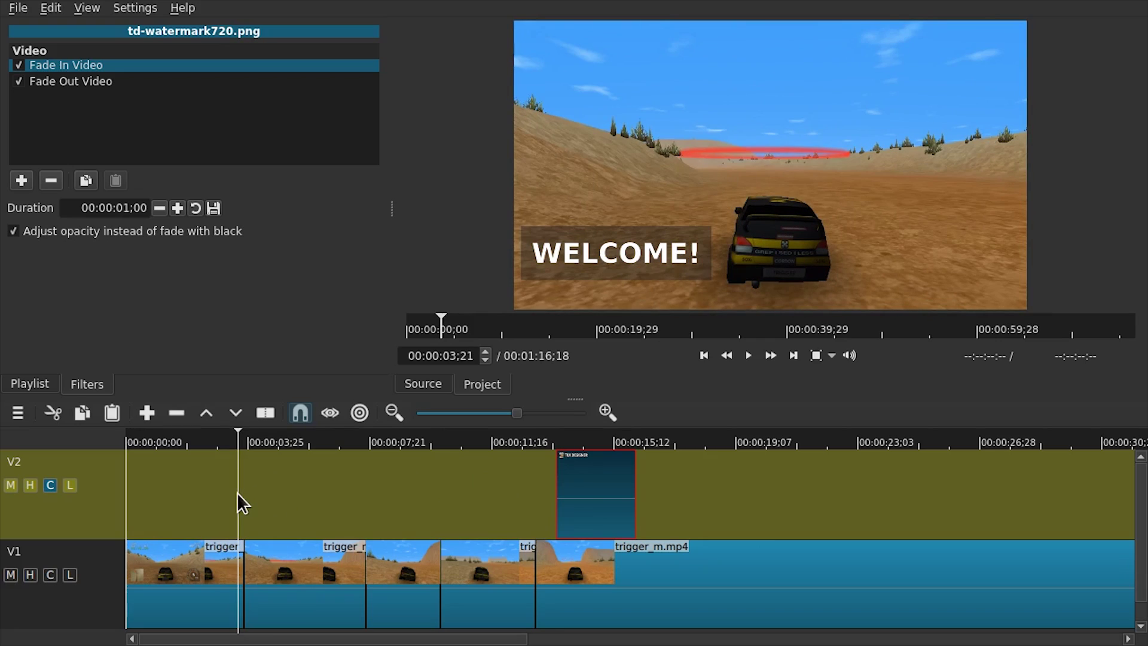
Add Fade In Video and Fade Out Video filters to the PLEASE LIKE AND SUBSCRIBE clip
click(281, 556)
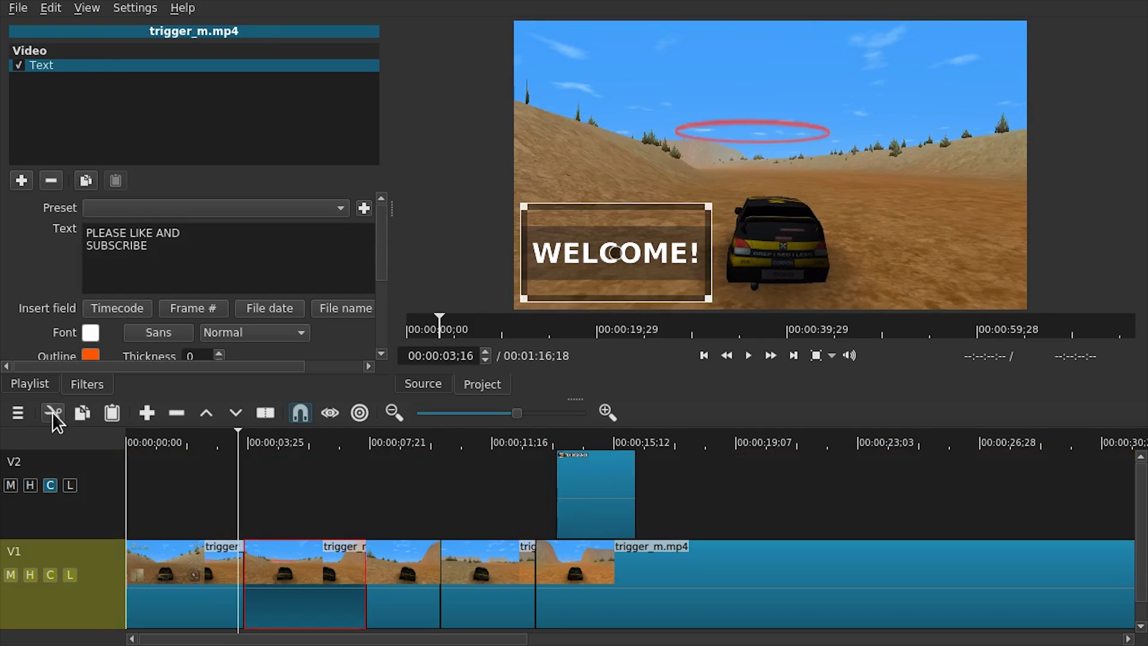
click(15, 177)
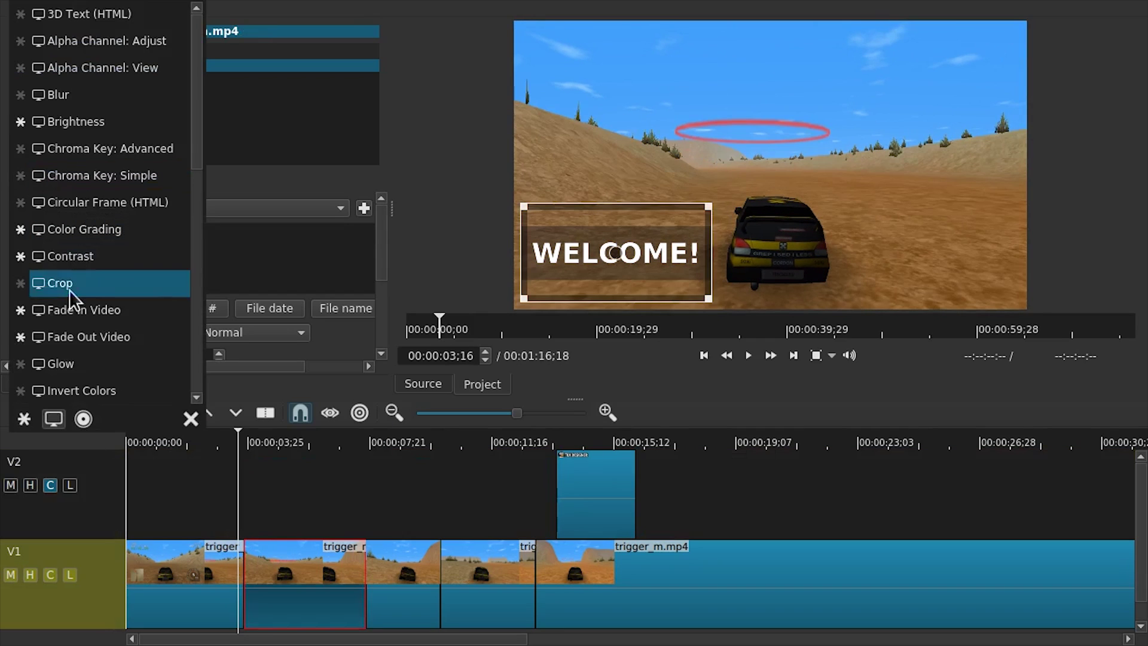
click(95, 311)
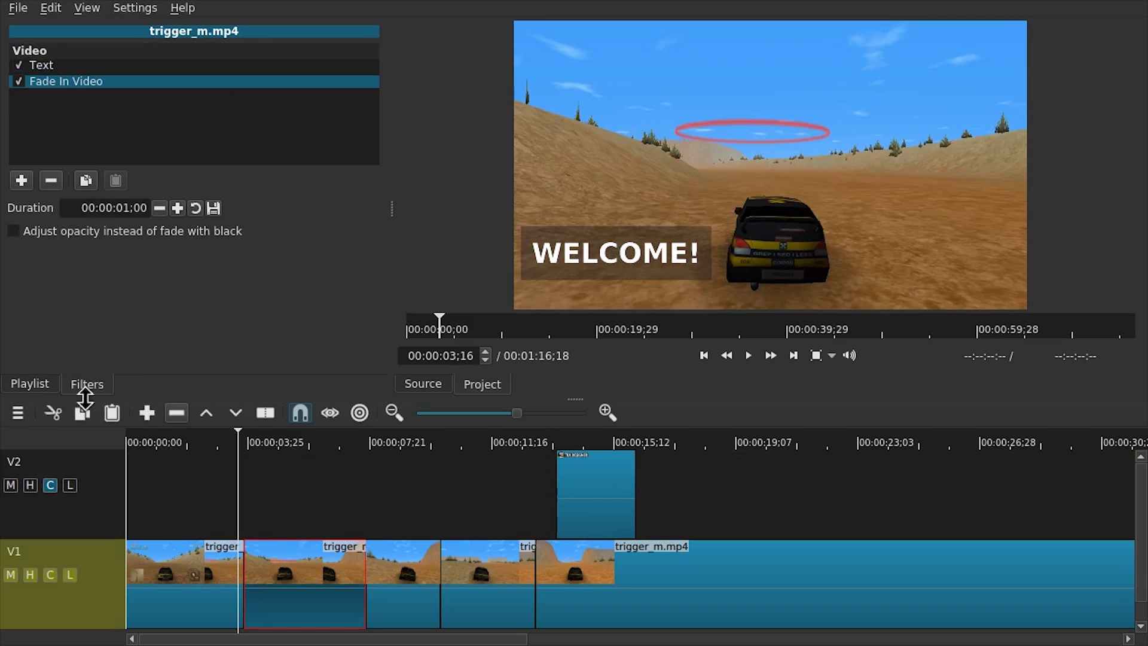
click(22, 180)
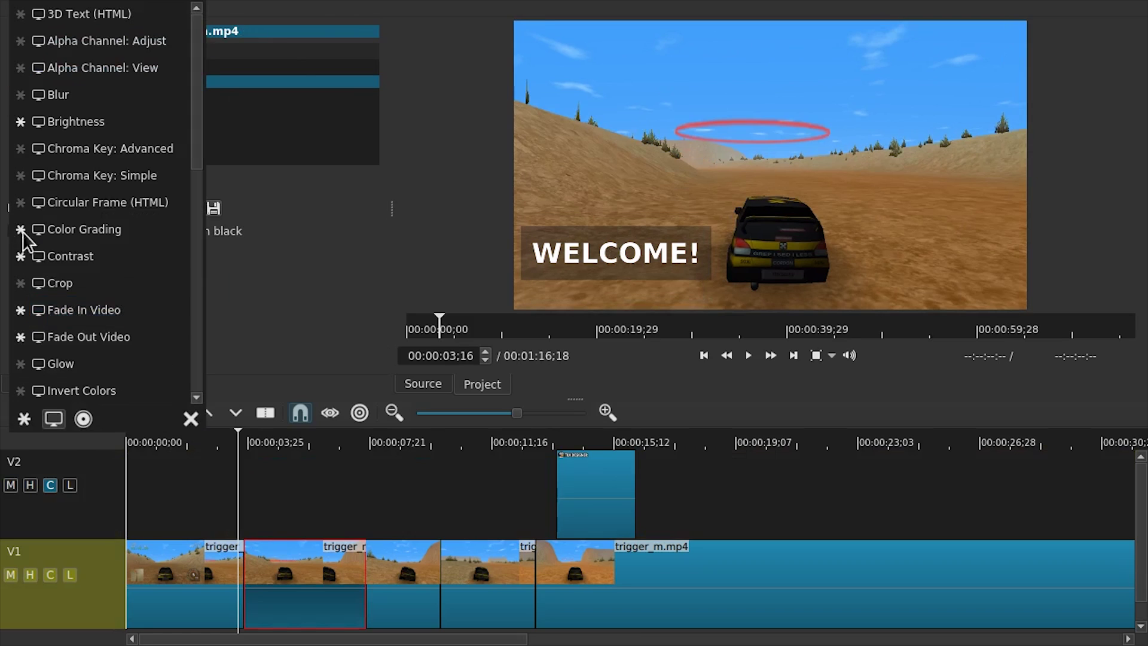
click(123, 336)
Switch the fade-in to opacity and preview the subscribe clip's fades
key(space)
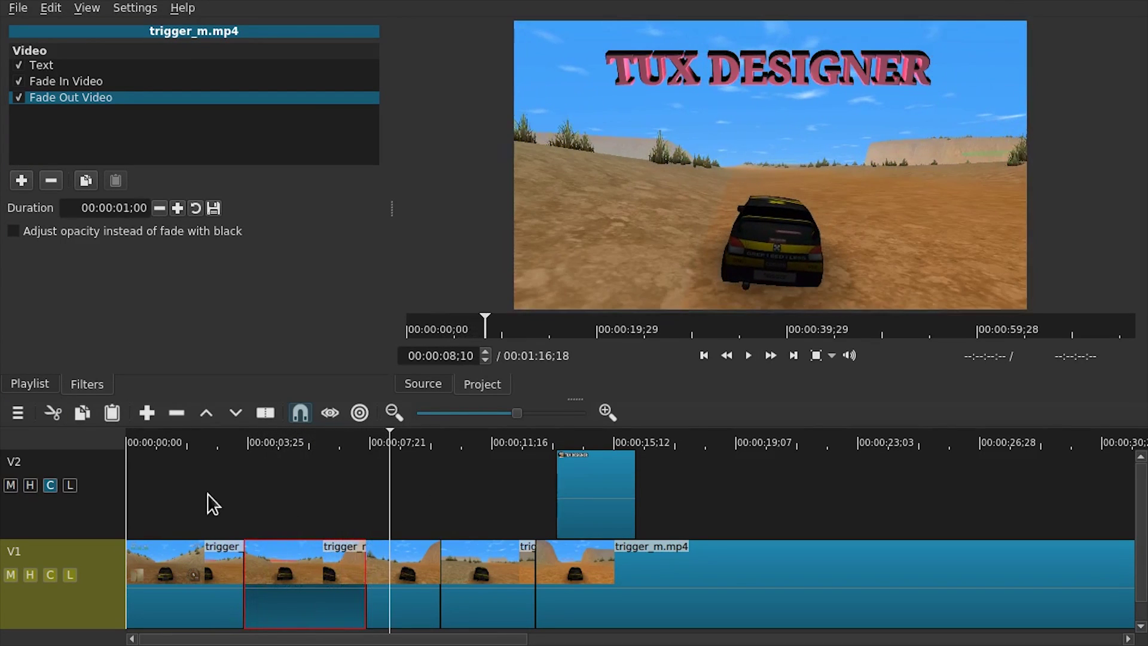
click(234, 500)
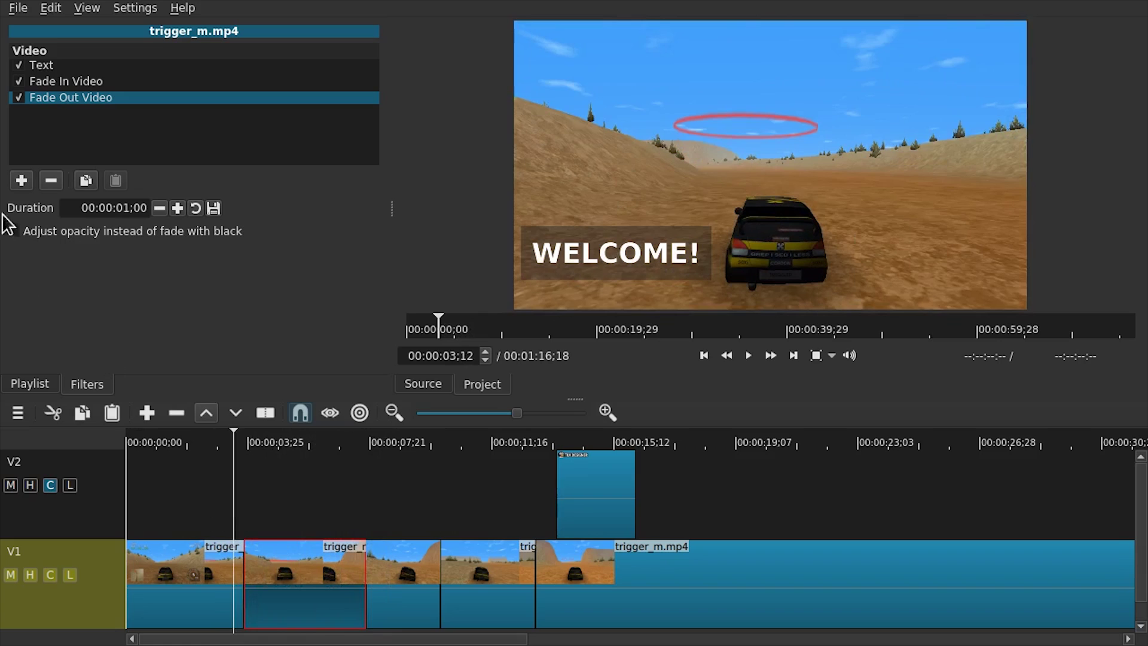
click(86, 82)
click(126, 236)
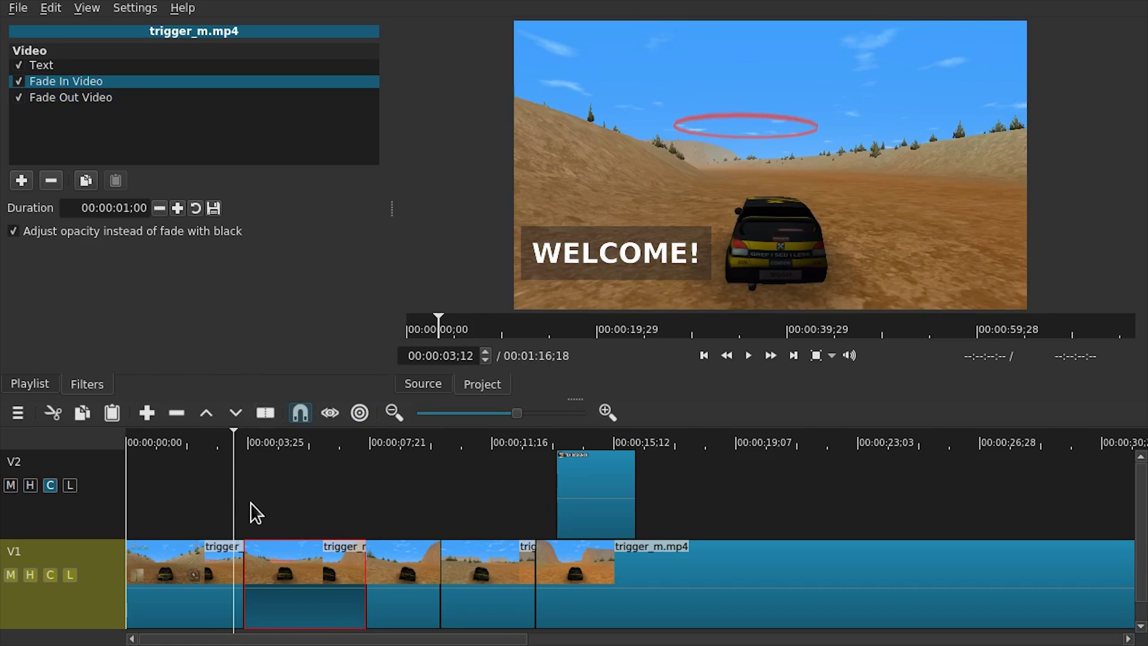
key(space)
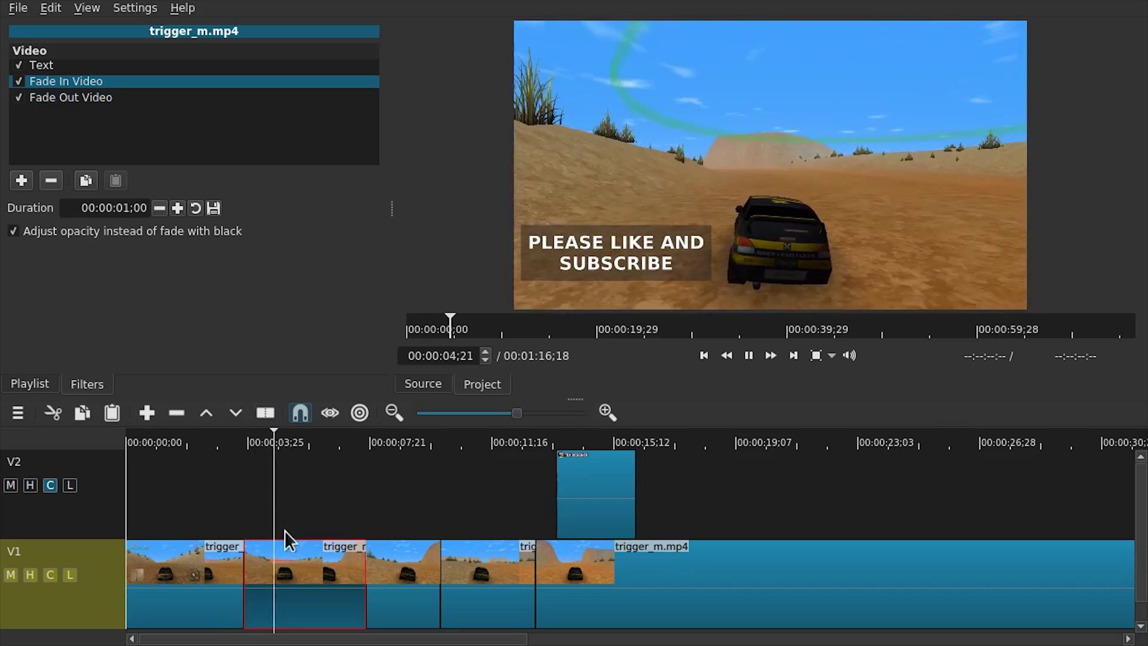
click(228, 493)
key(space)
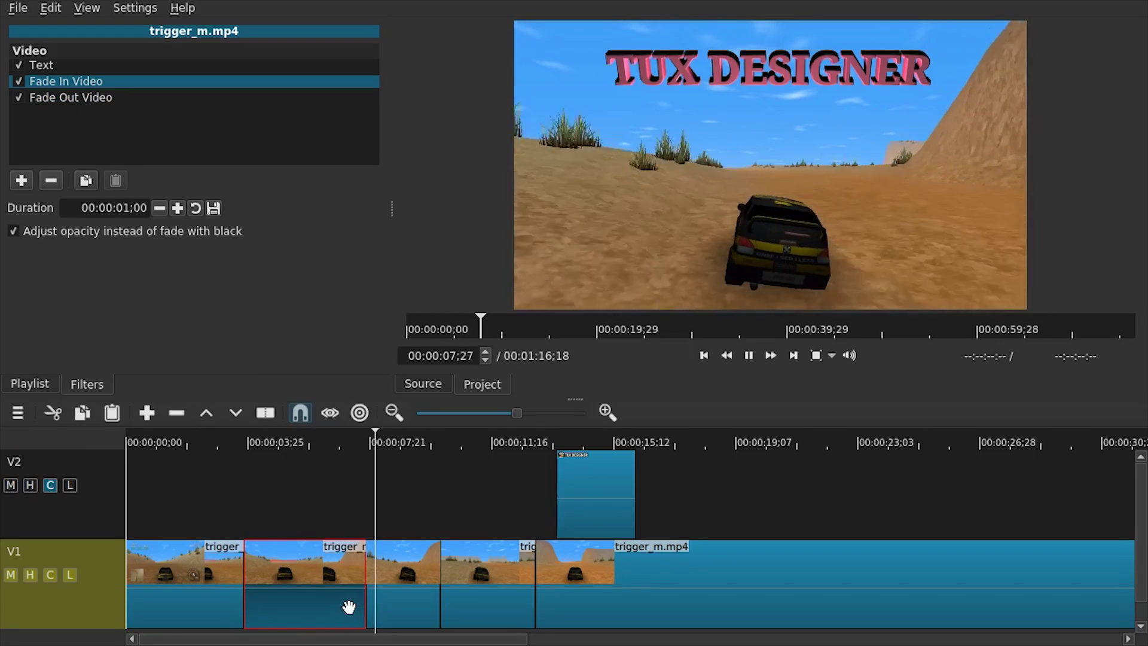
key(space)
Disable and remove both fade filters, leaving only the Text filter
click(20, 95)
click(16, 86)
click(51, 180)
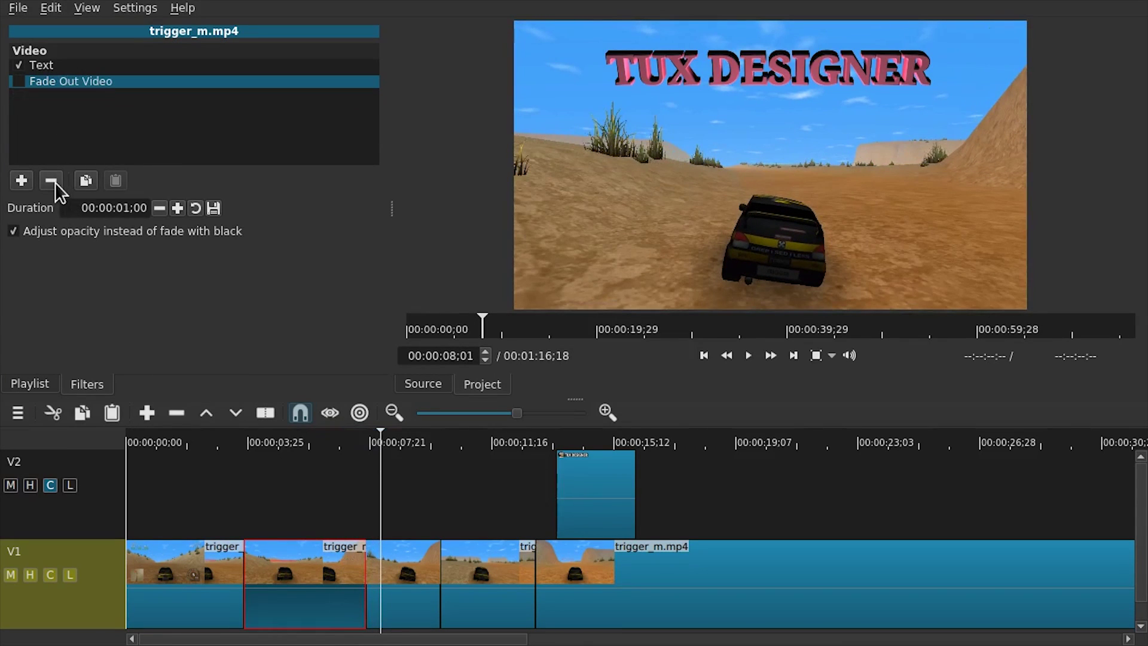
click(51, 181)
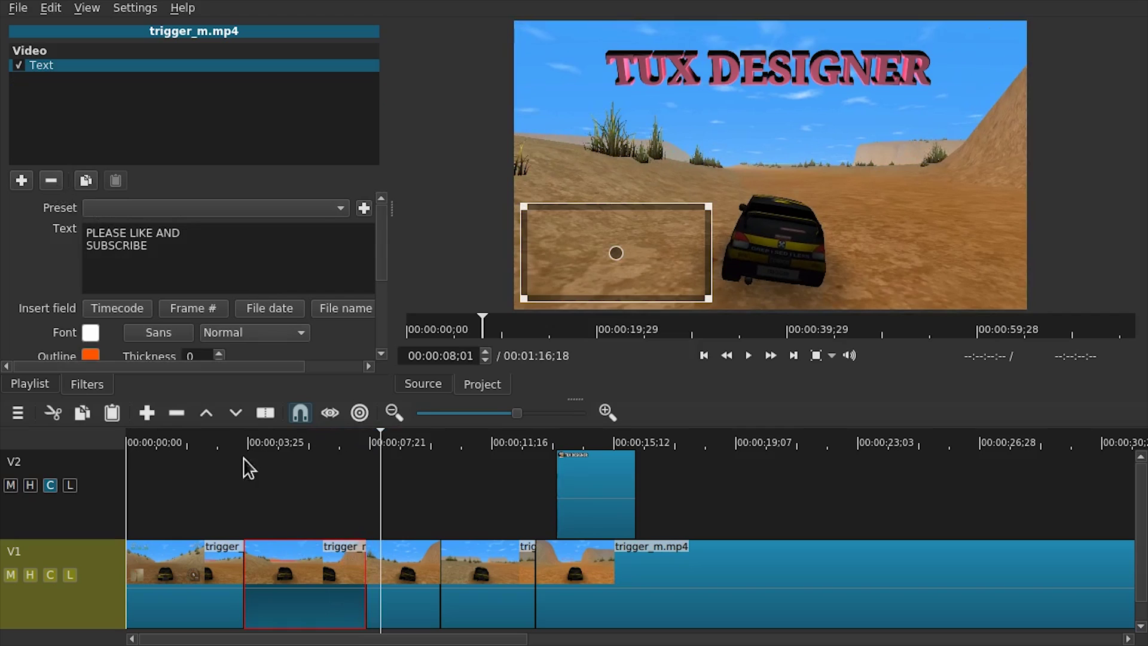
Paste a copy of the subscribe clip onto V2 at 00:00:03;22, above the original
click(245, 476)
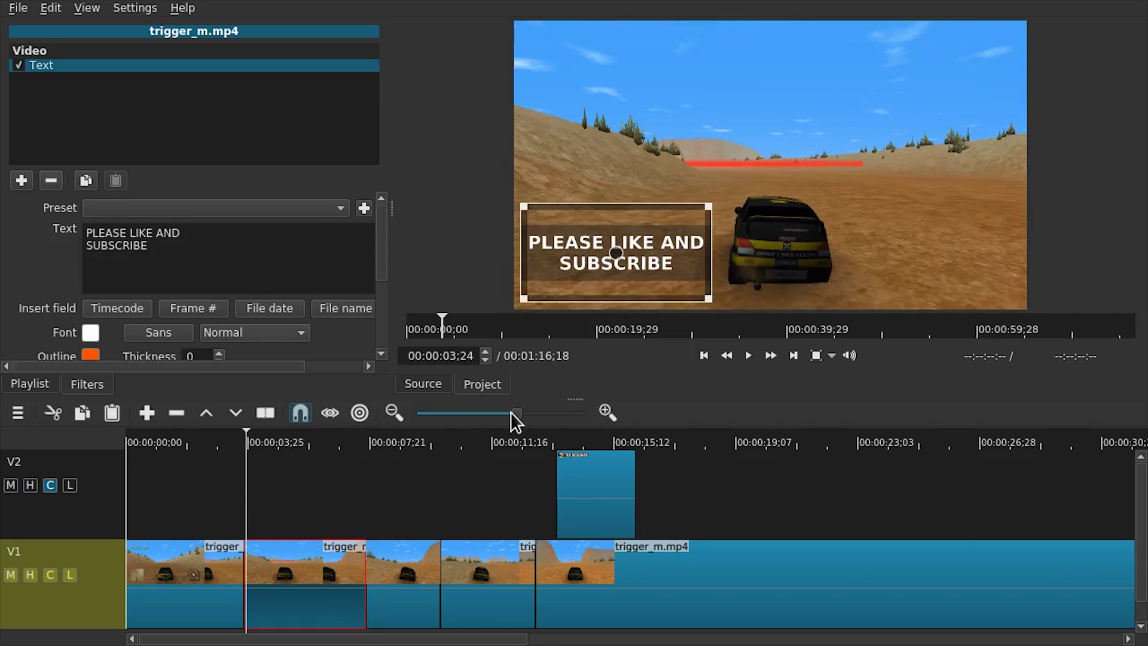
drag(512, 412, 538, 414)
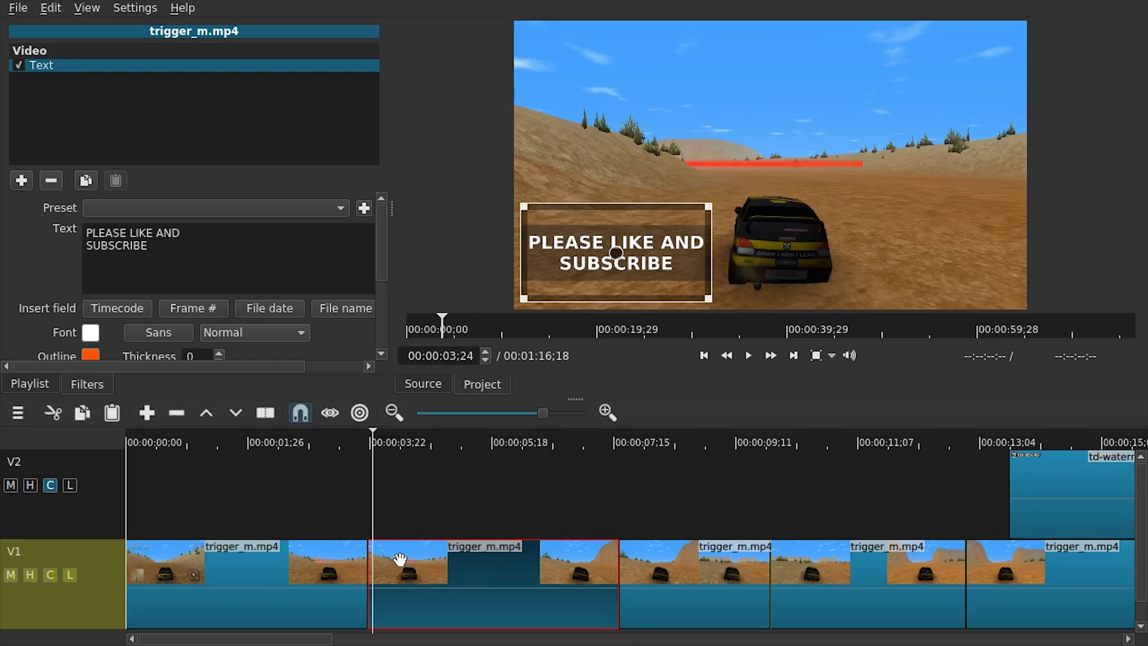
key(Left)
key(Left)
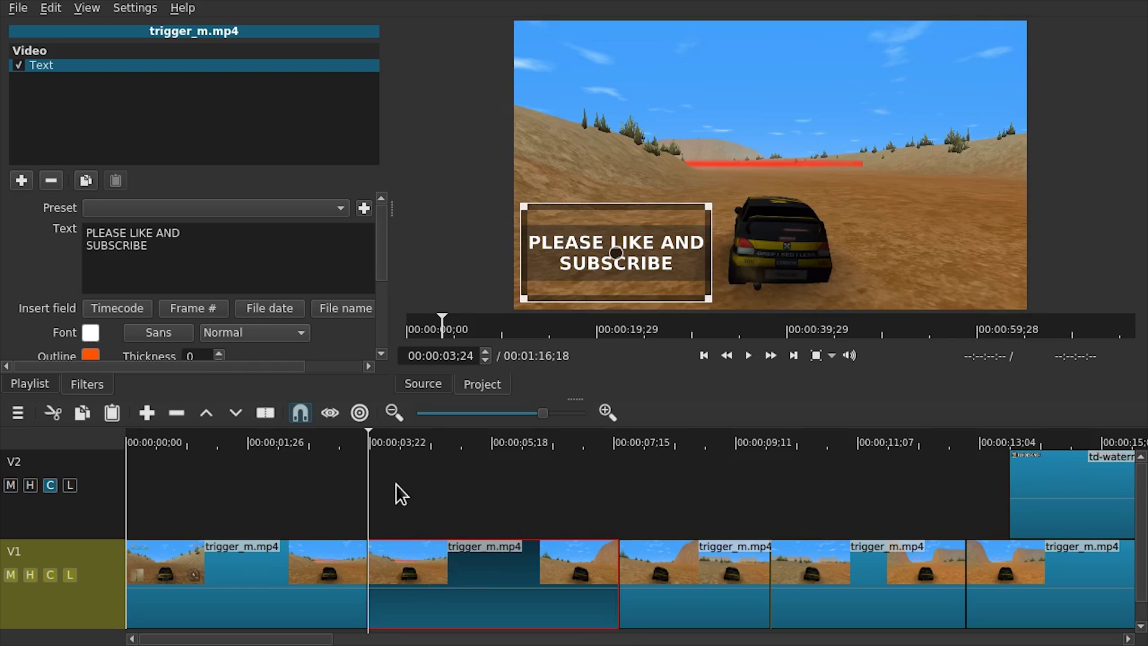
click(106, 466)
click(90, 487)
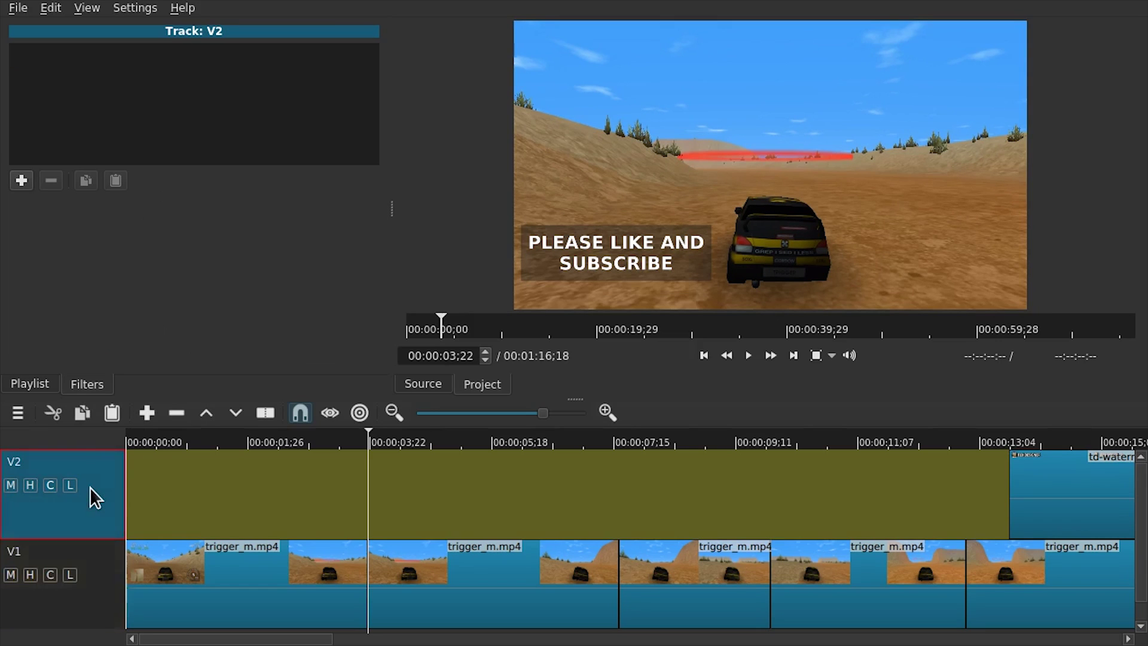
key(ctrl+z)
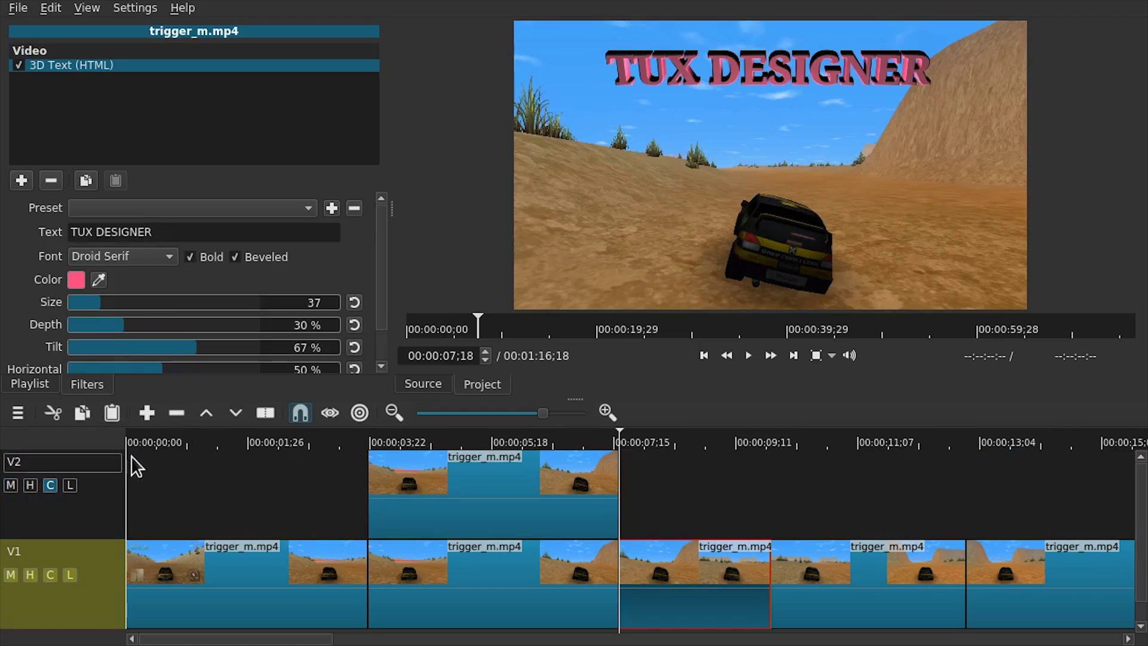
Give the V2 subscribe copy Fade In and Fade Out Video filters, then preview the fade
click(453, 512)
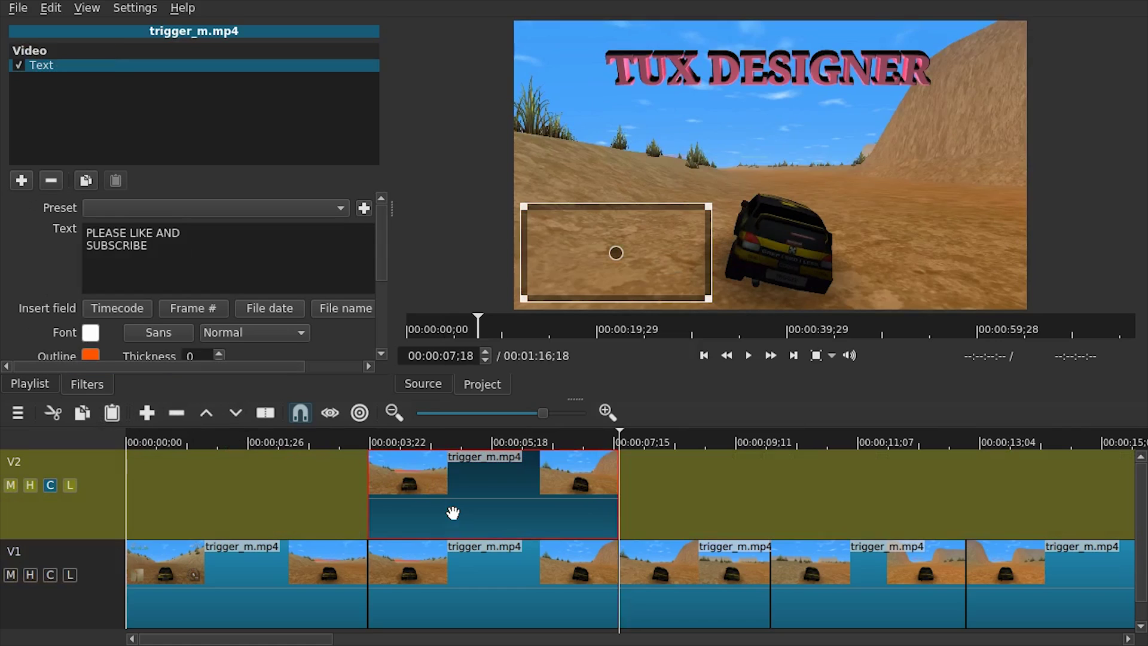
click(22, 180)
key(Escape)
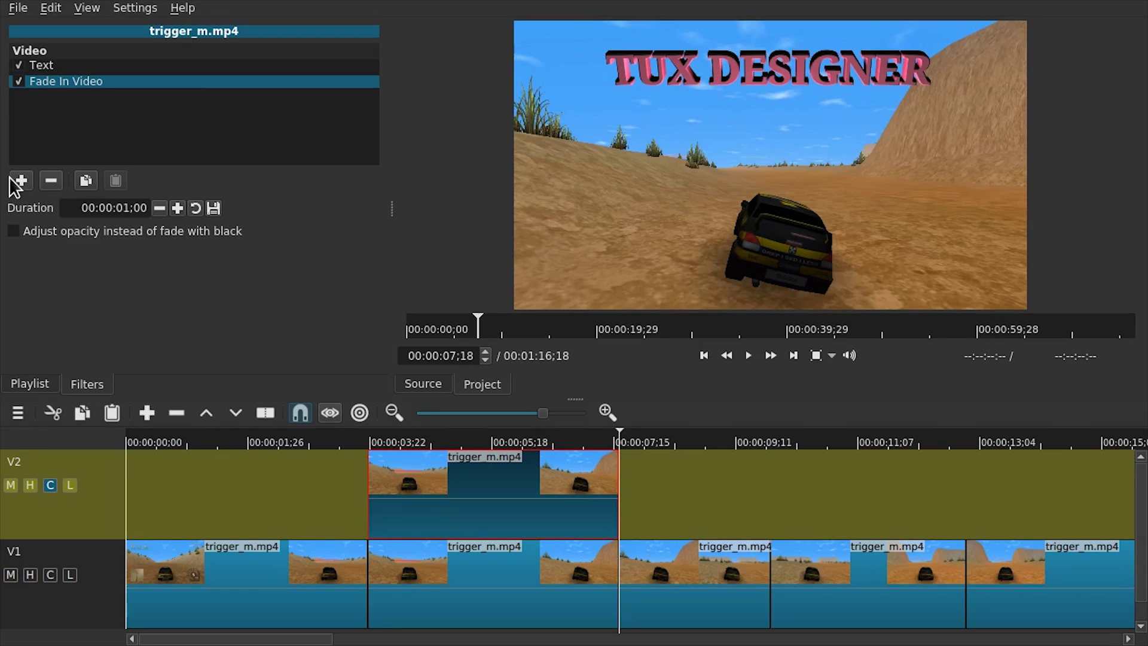
click(21, 180)
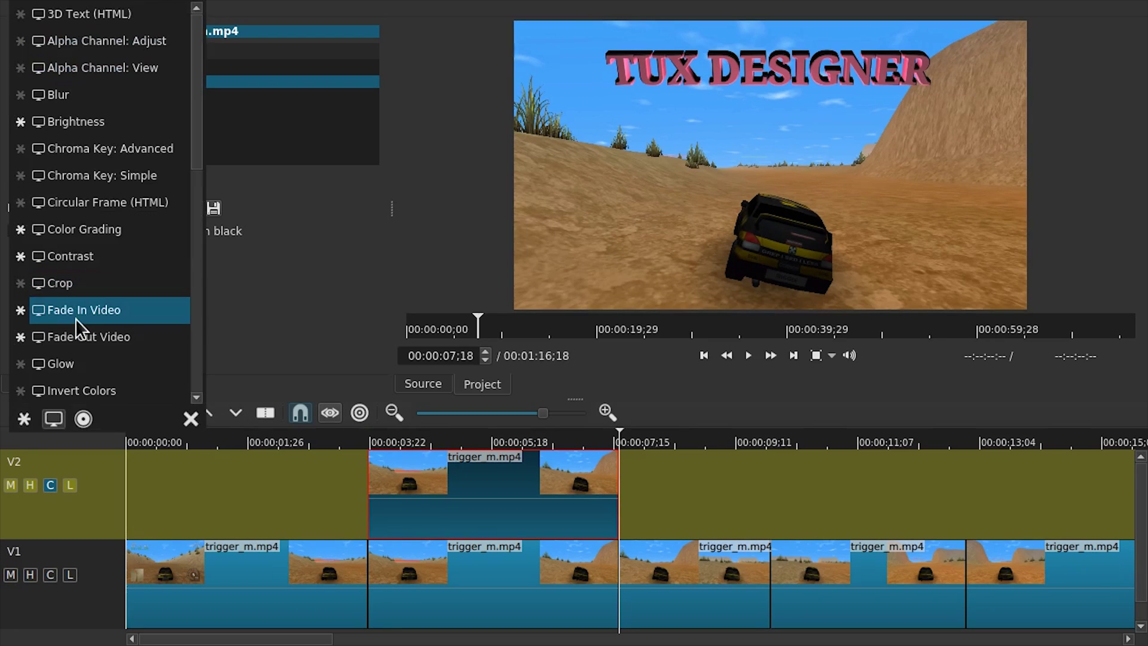
click(106, 336)
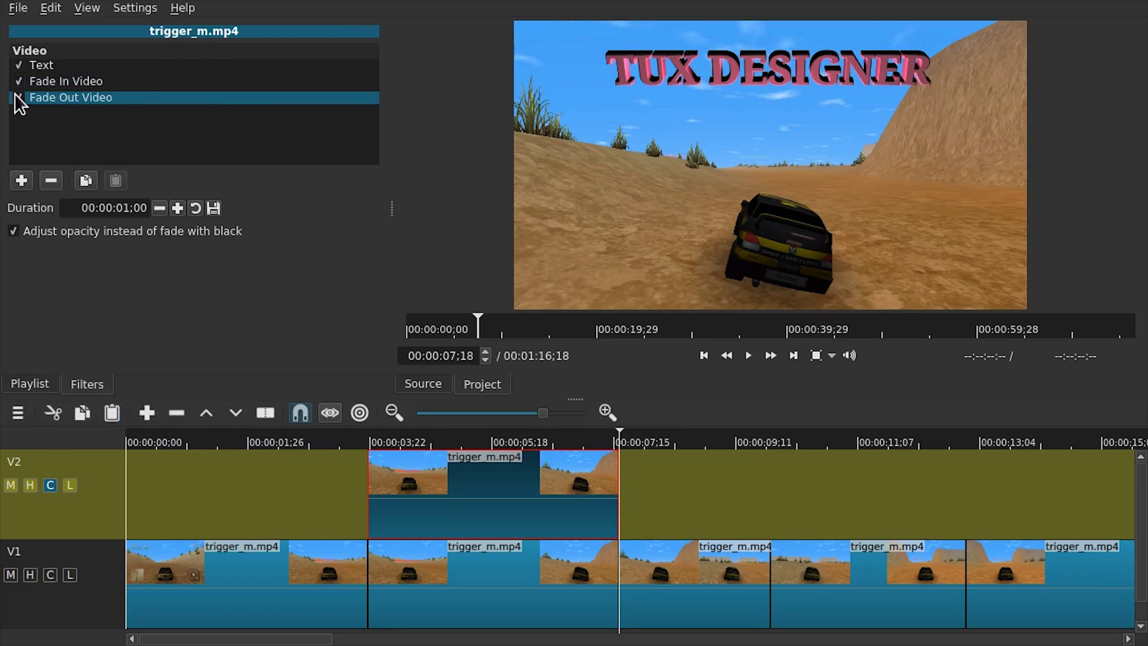
click(63, 67)
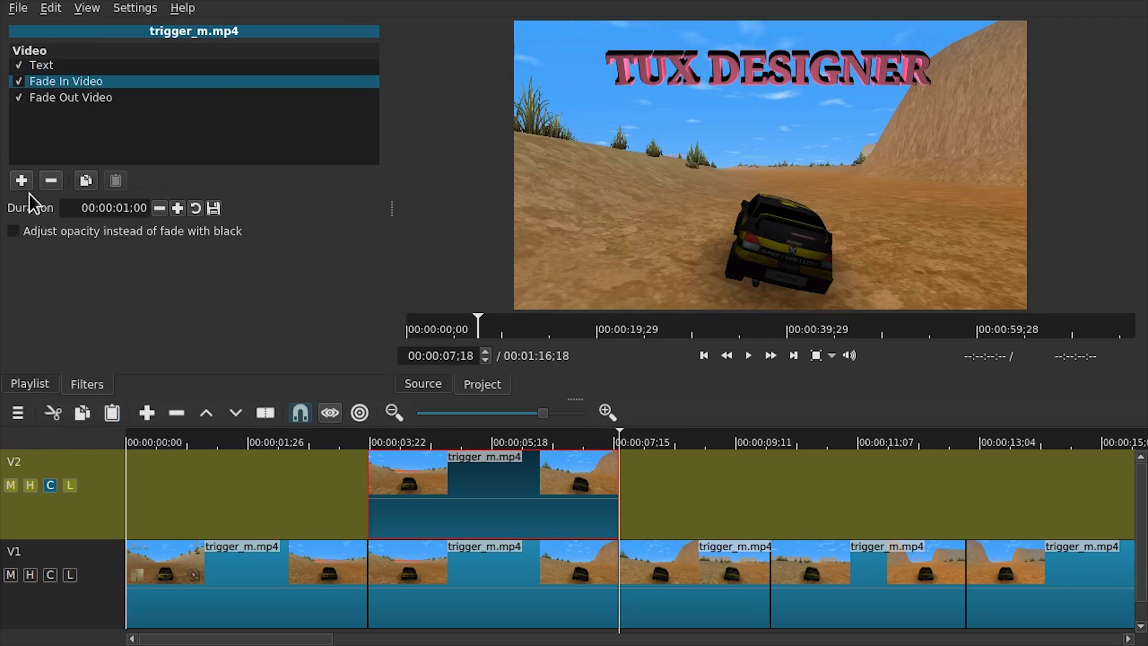
click(336, 490)
key(space)
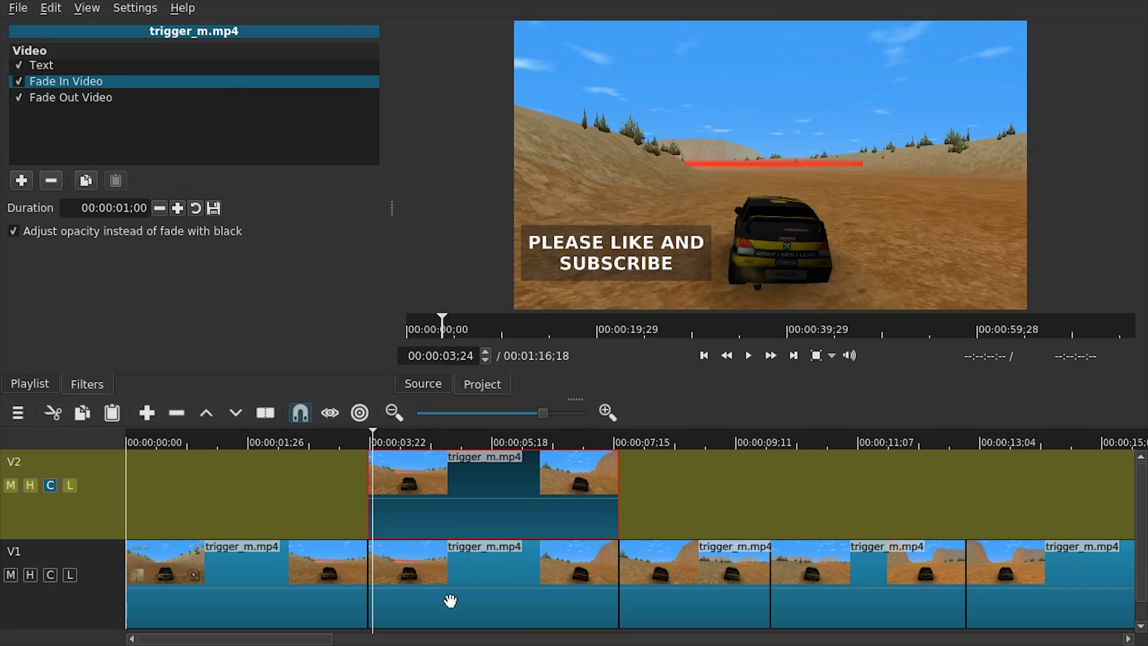
Remove the Text filter from the V1 subscribe clip and preview the fading V2 text
click(448, 579)
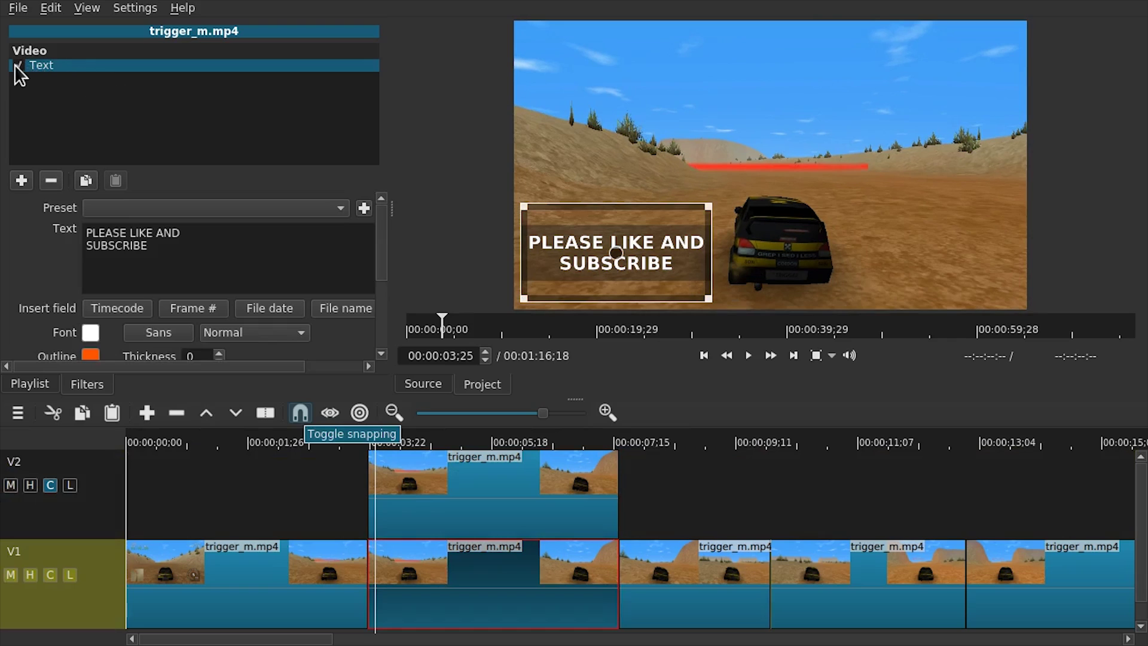
click(51, 180)
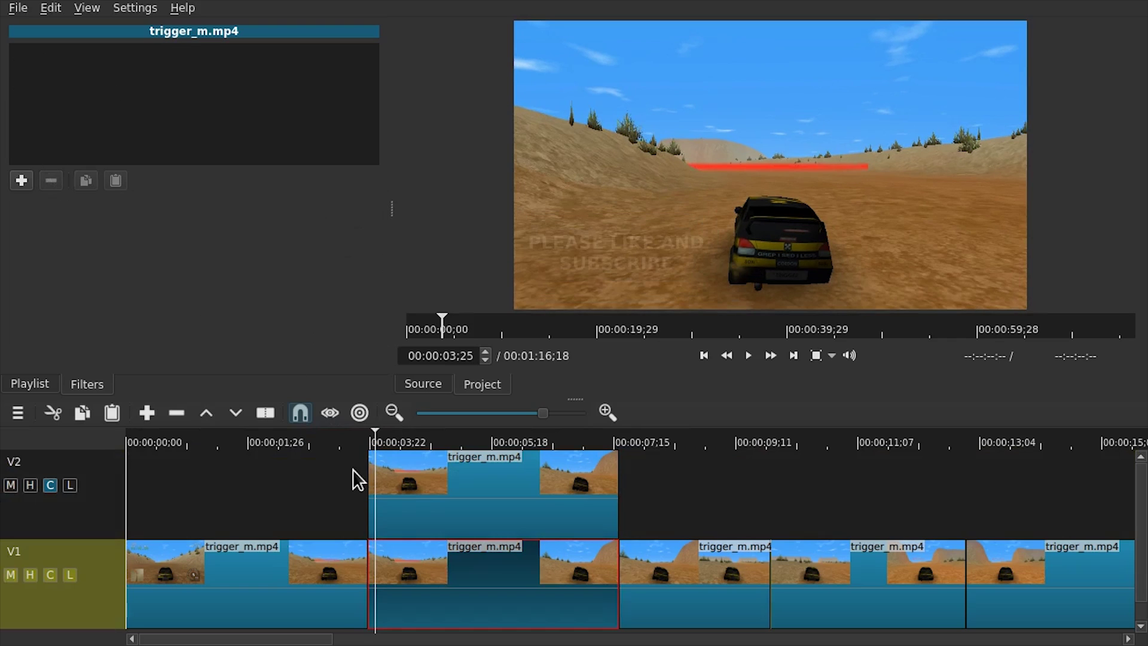
click(342, 471)
key(space)
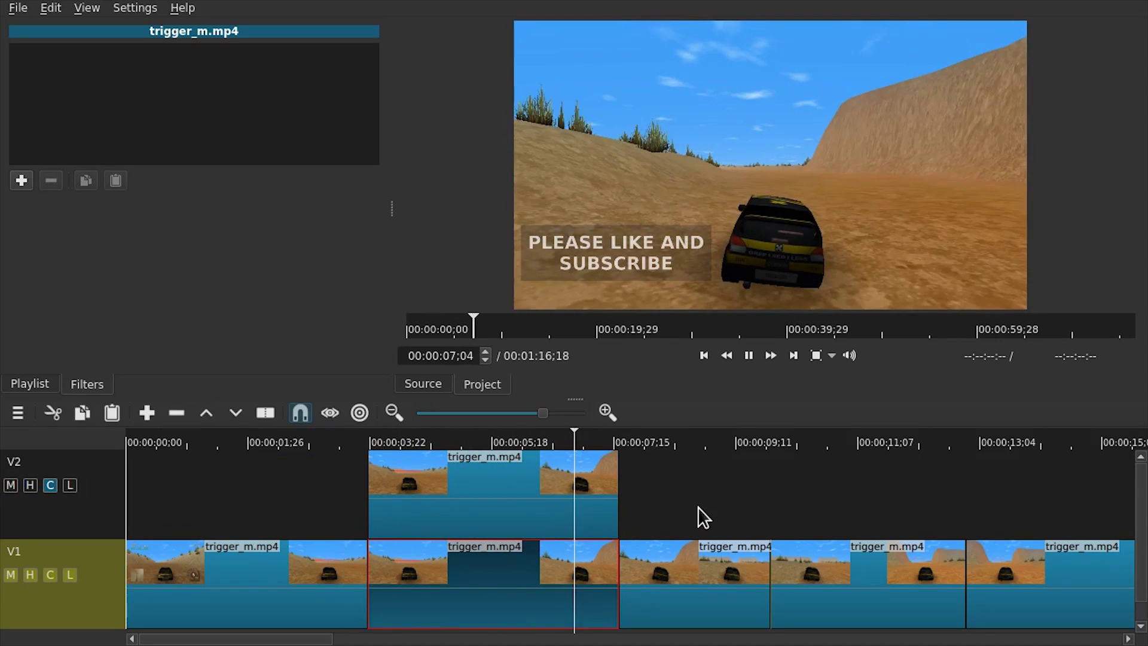
key(space)
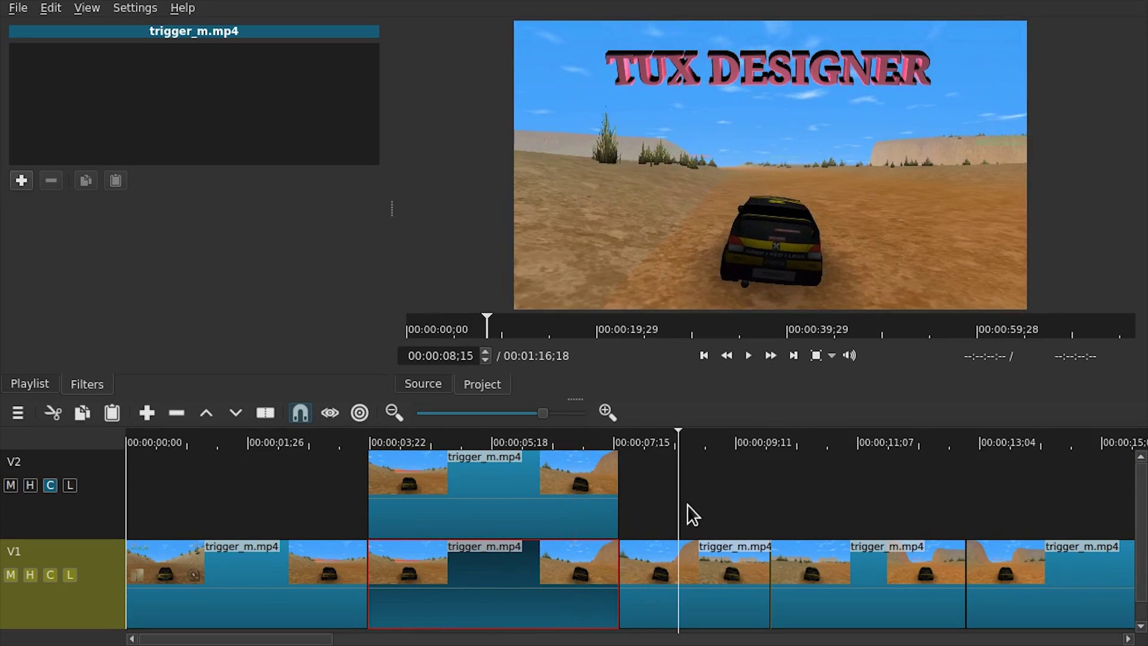
Inspect the first and third V1 clips and check the timeline around 18–22 seconds
click(345, 489)
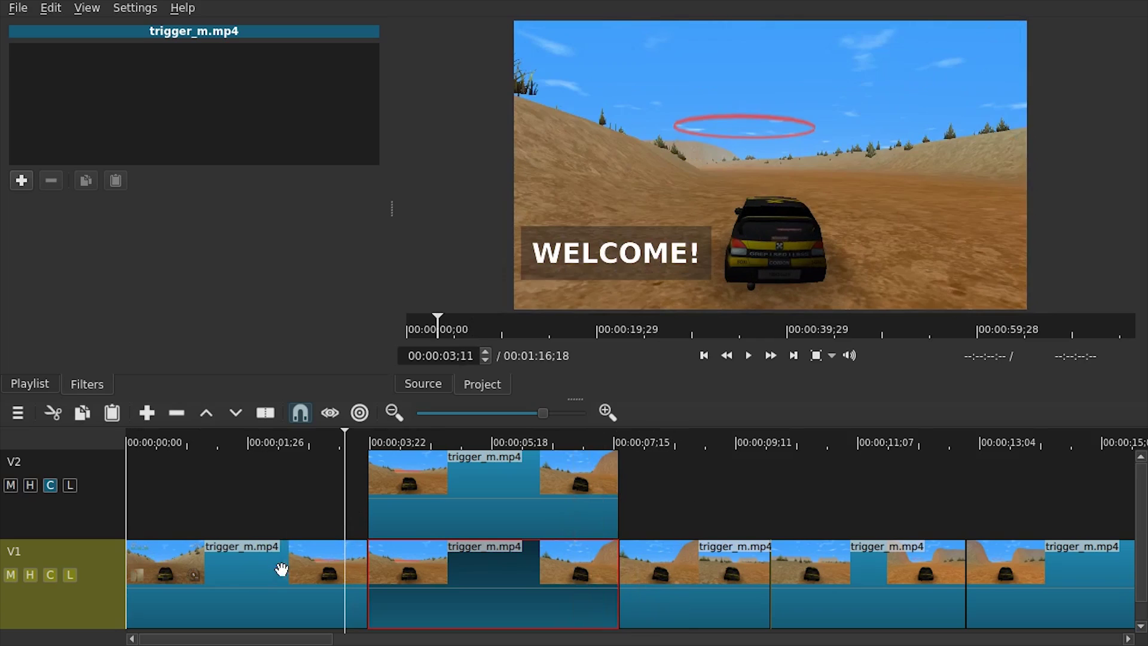
click(274, 578)
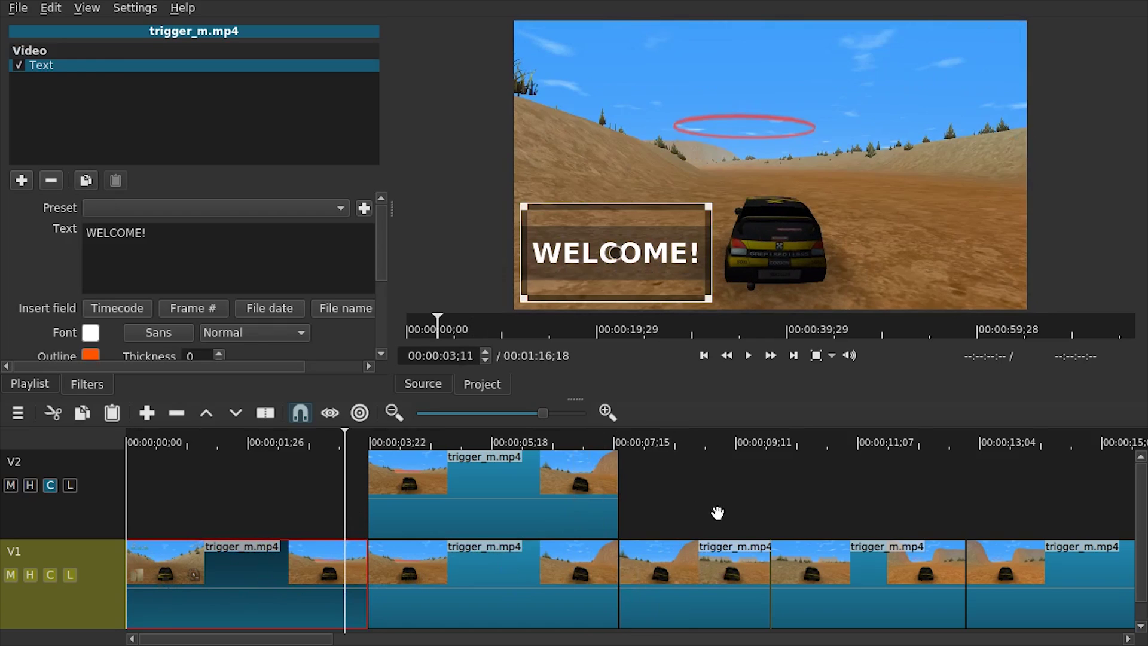
click(705, 574)
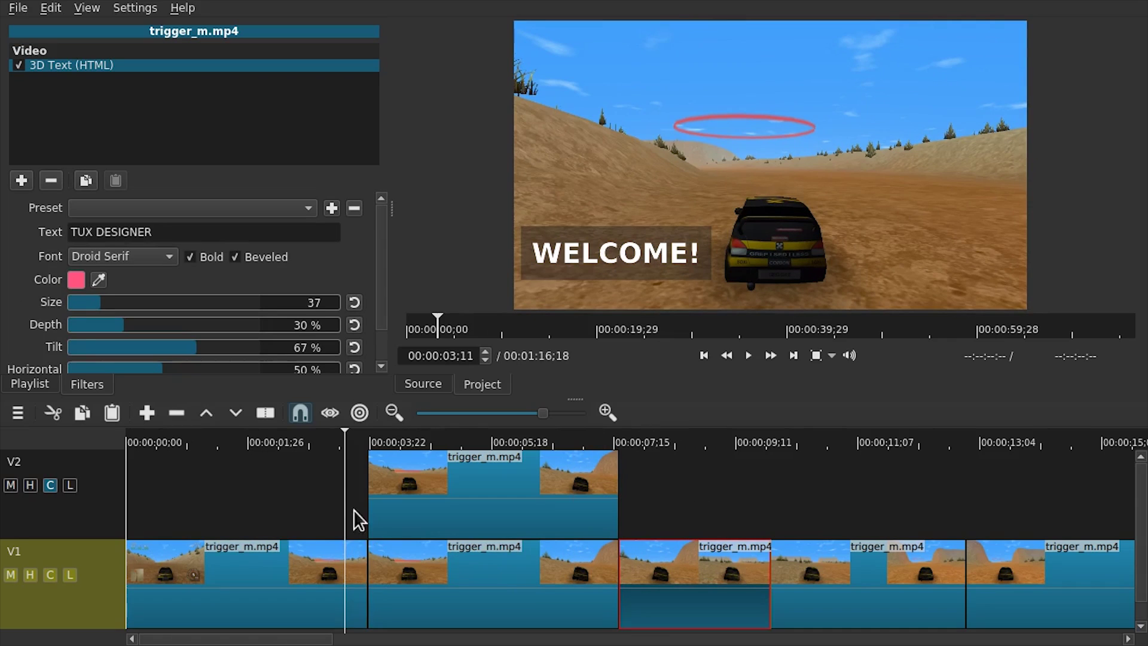
scroll(348, 518, down, 2)
scroll(528, 480, down, 2)
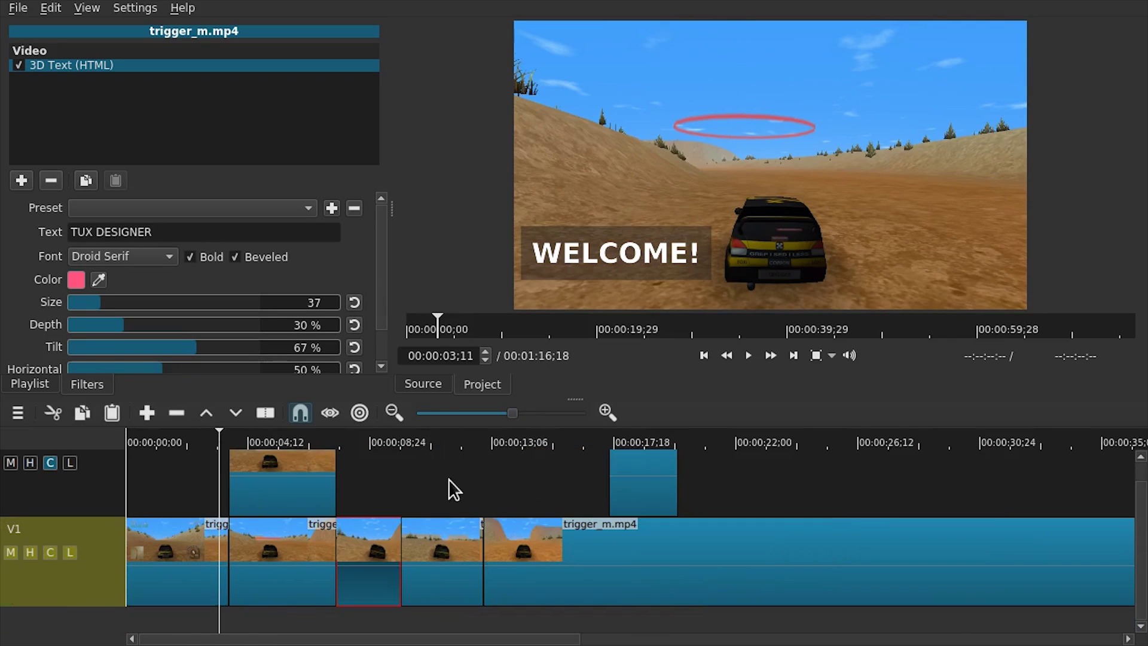
click(717, 475)
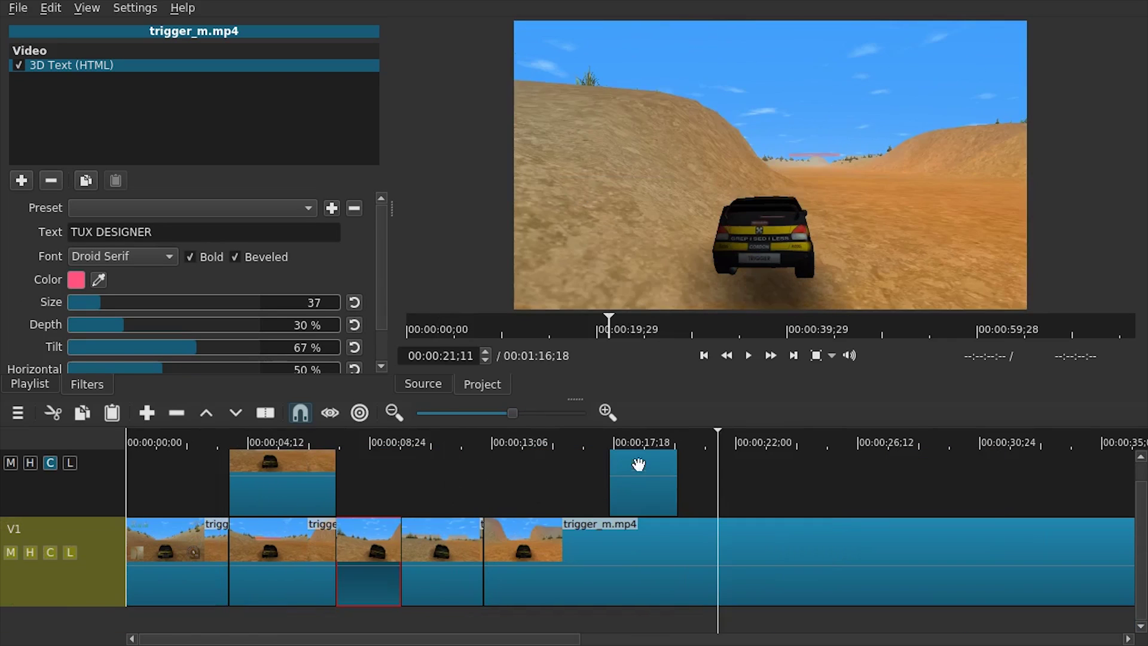
click(625, 442)
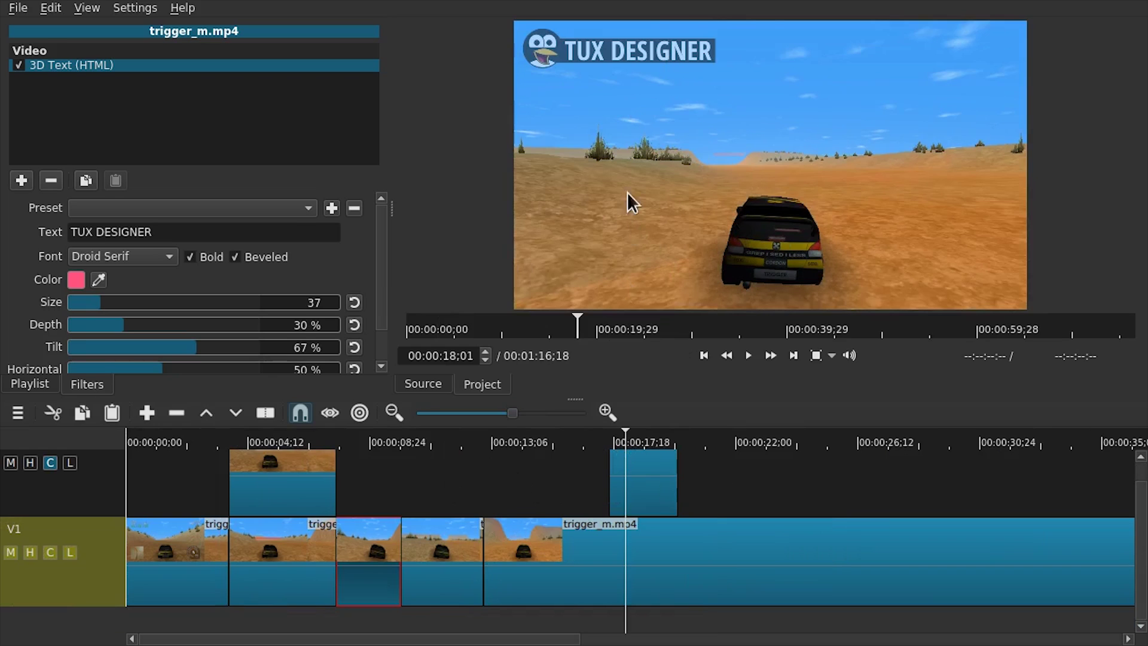
click(743, 440)
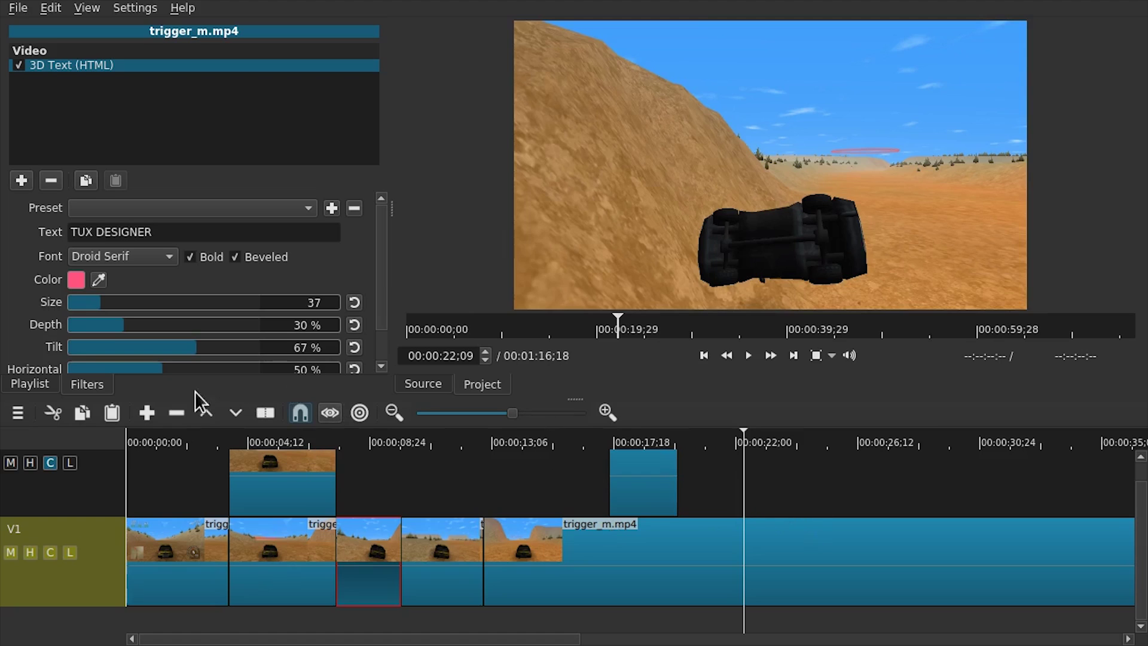
Import transparent.png into the playlist and drop it on V2 at about 00:00:22
click(42, 384)
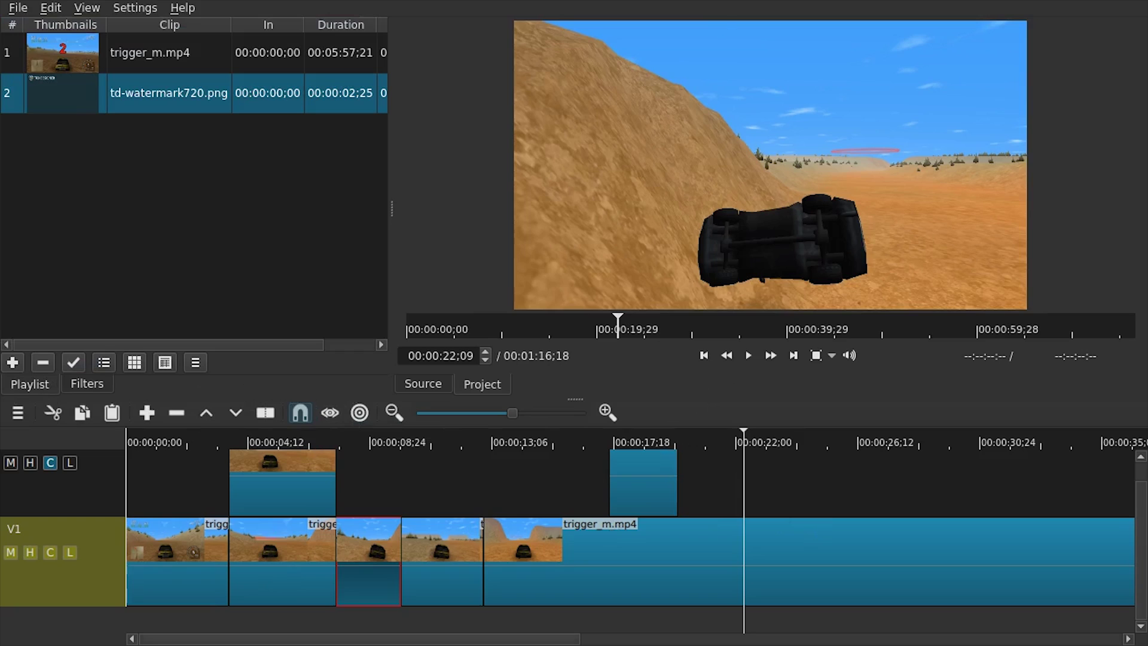
key(alt+Tab)
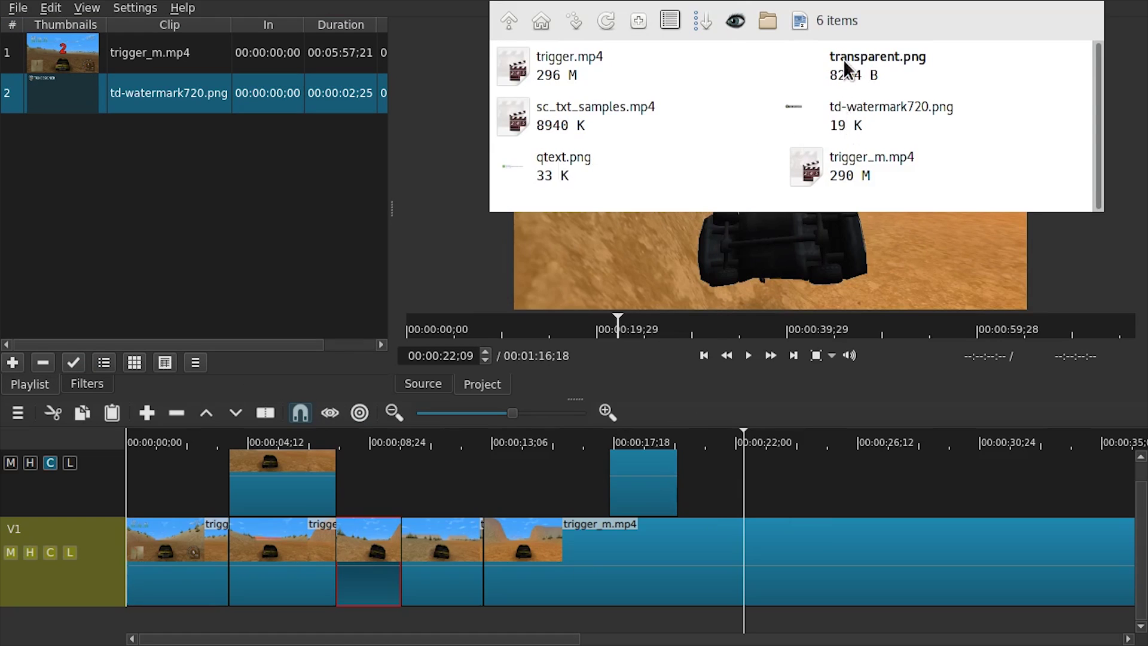
drag(843, 71, 207, 206)
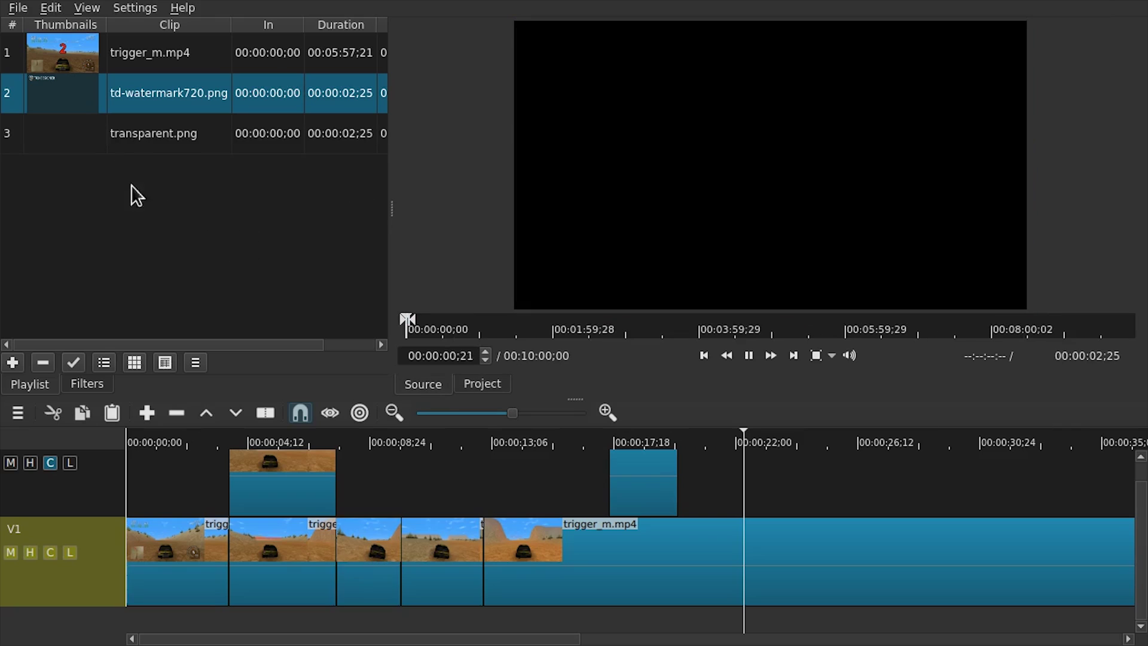
drag(123, 135, 732, 471)
click(754, 439)
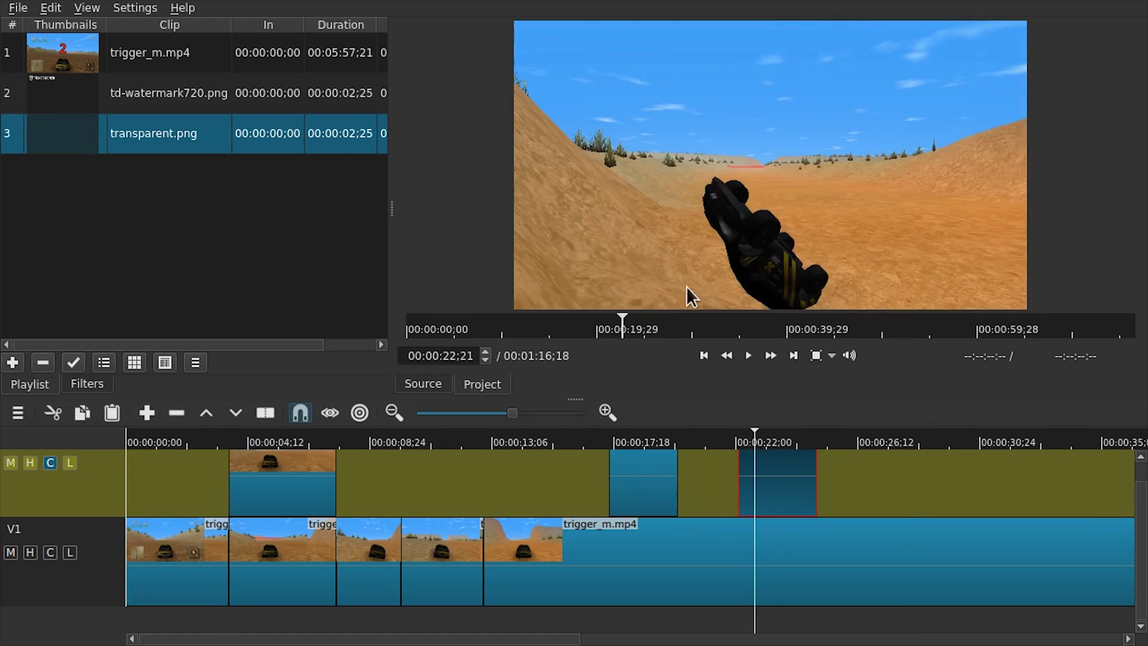
Add a 3D Text (HTML) filter to the transparent.png clip, then remove it
click(760, 478)
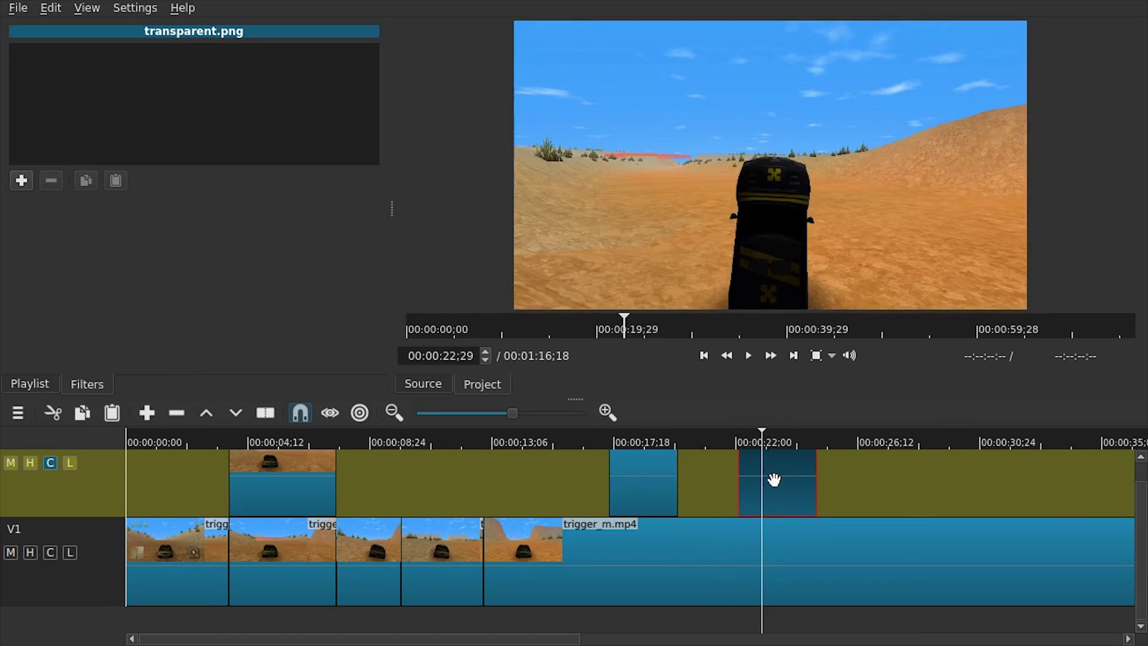
click(22, 180)
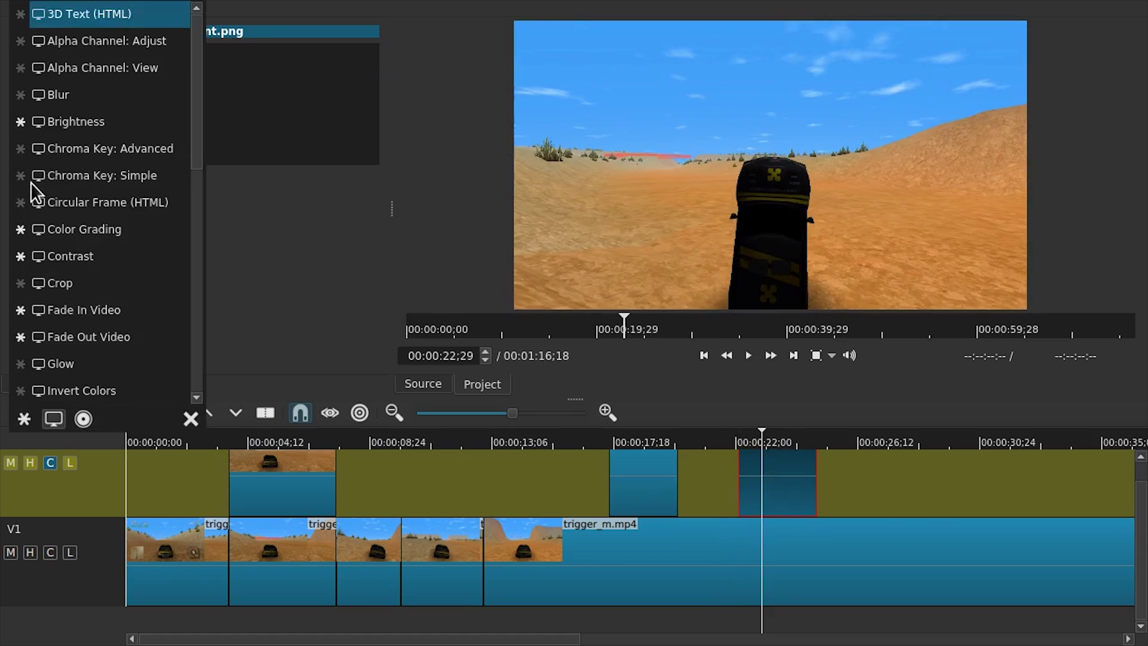
click(96, 15)
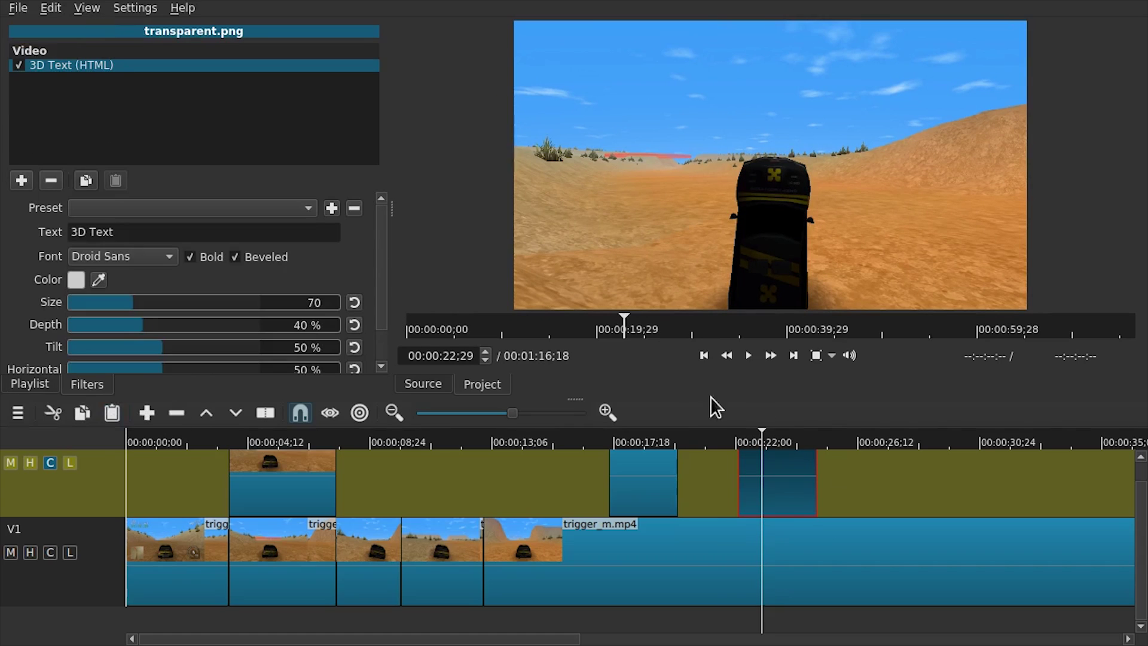
click(52, 182)
Add a Text filter whose text reads 'TRIGGER RALLY IS THE BEST'
click(27, 179)
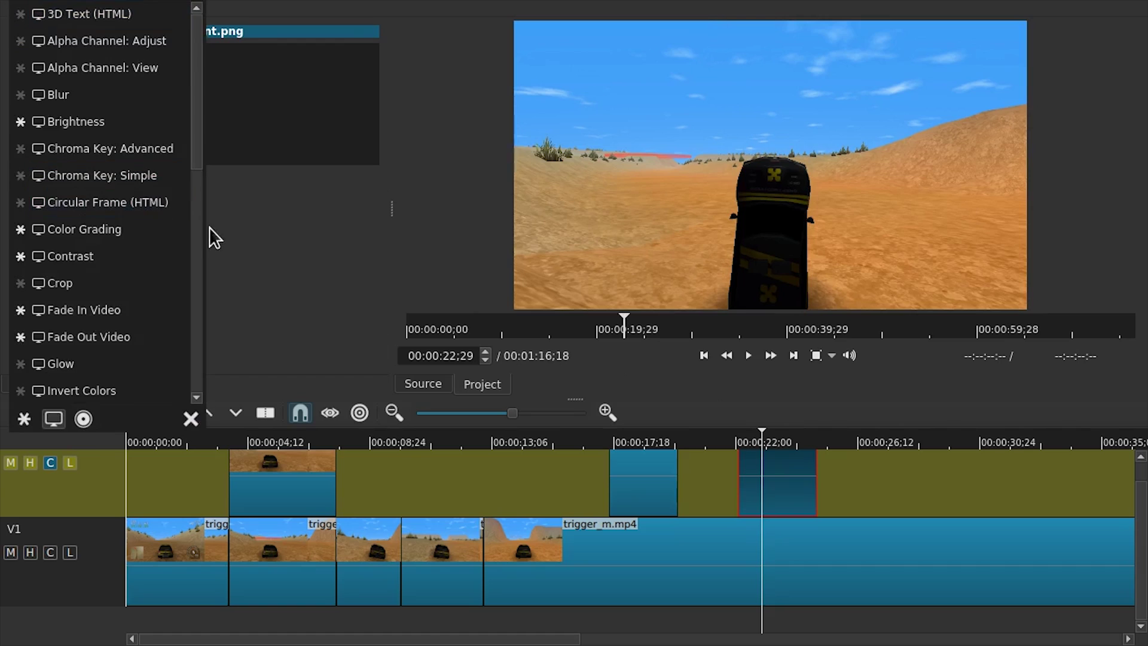
scroll(132, 255, down, 8)
click(87, 302)
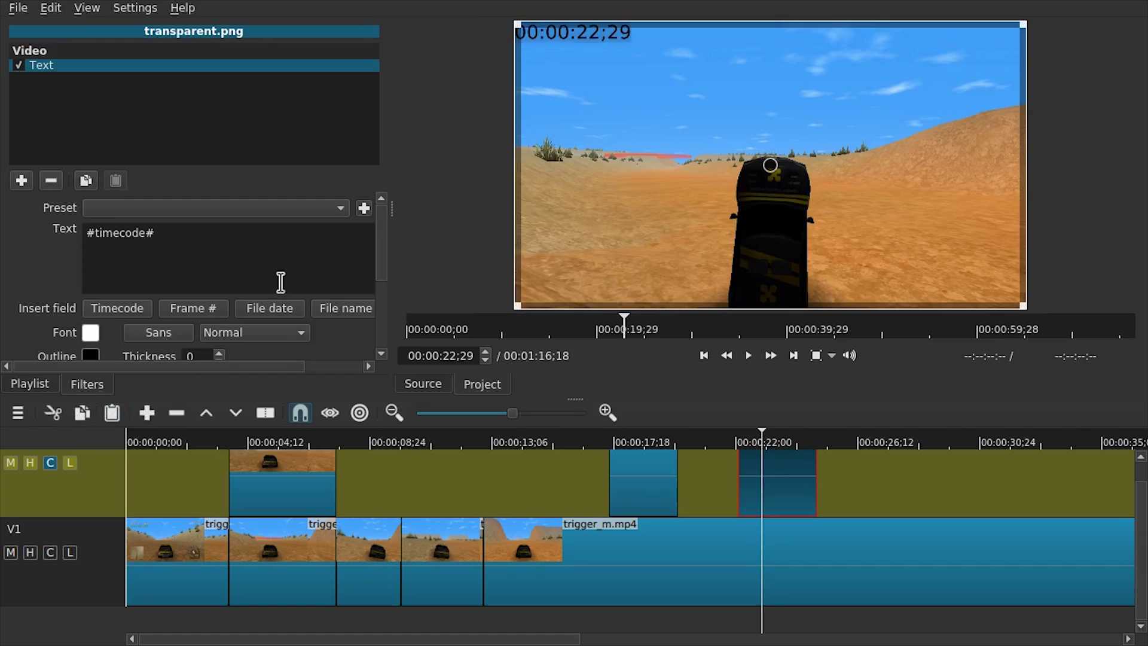
triple_click(248, 243)
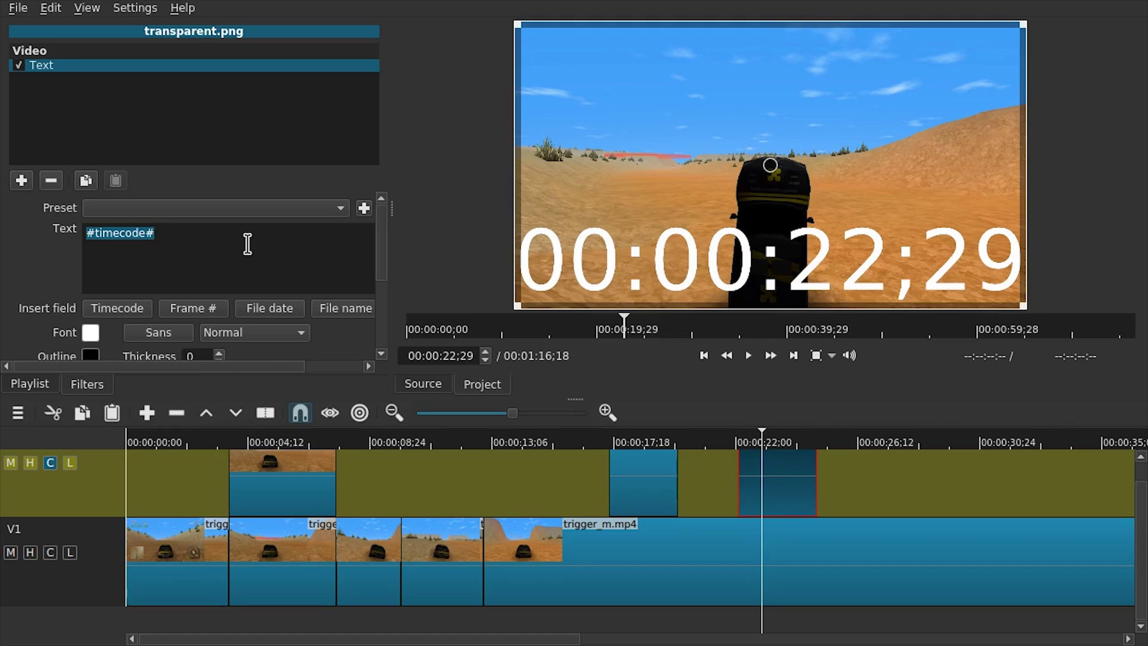
text(TRIGGER RALLY IS THE BEST)
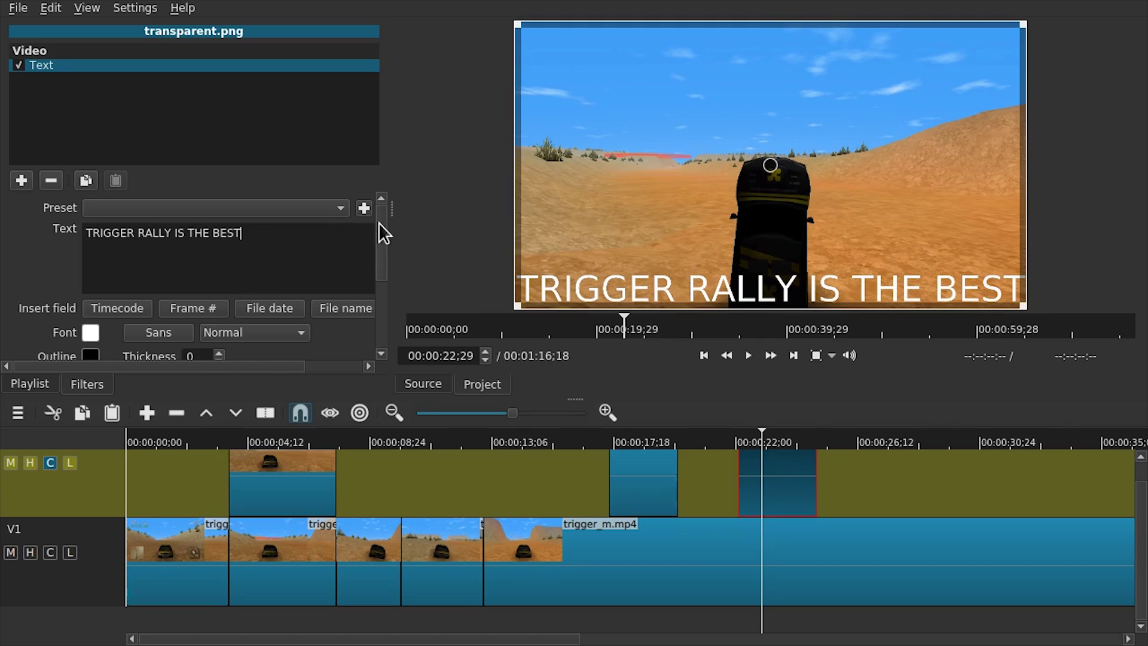
Set the banner text's font colour to black
drag(379, 223, 389, 254)
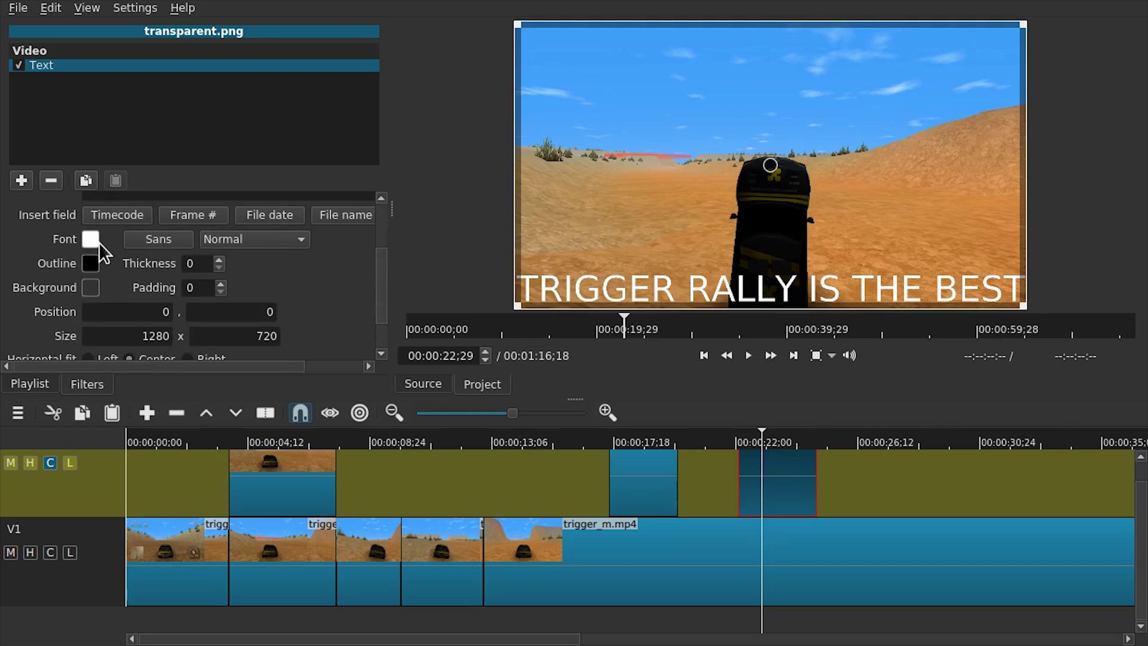
click(91, 239)
click(368, 133)
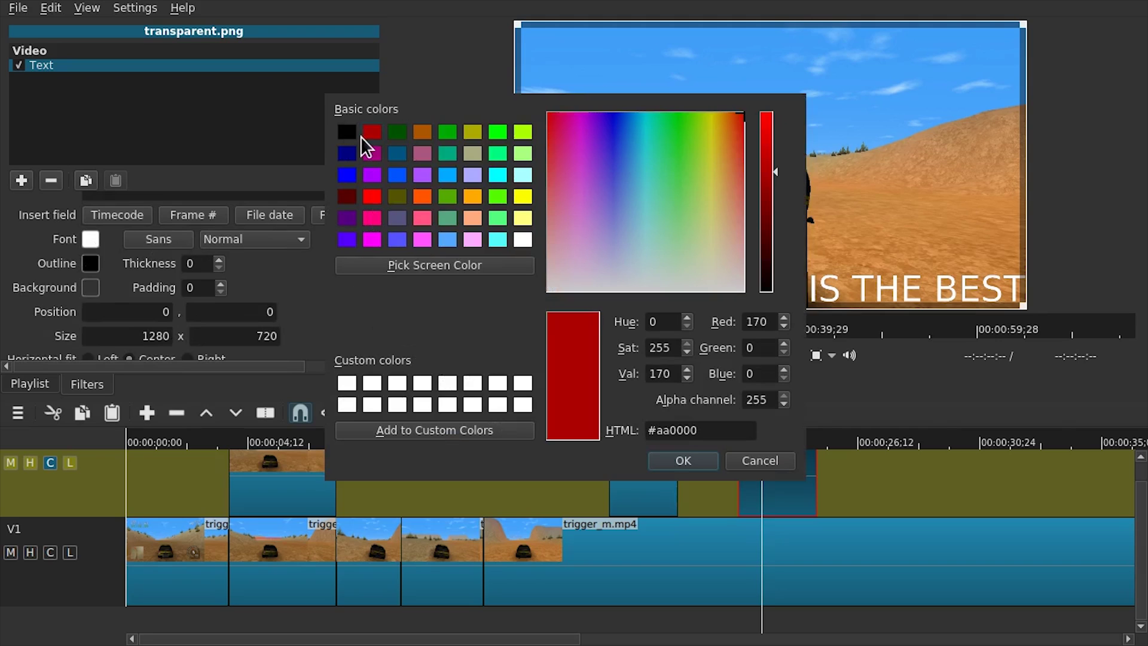
click(344, 136)
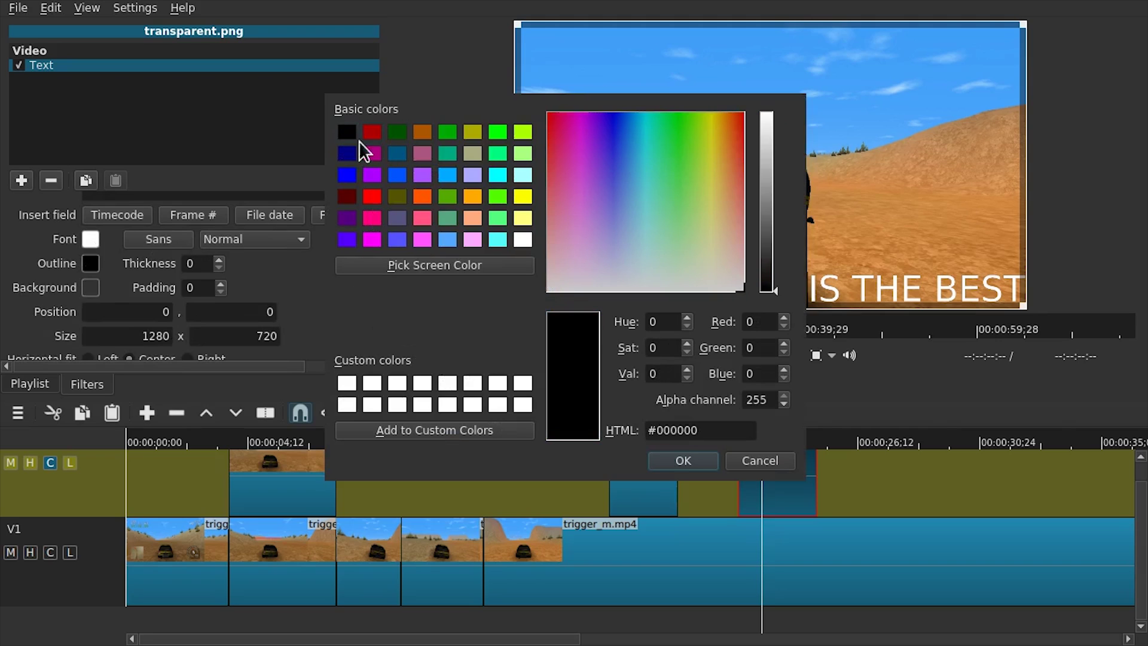
click(664, 468)
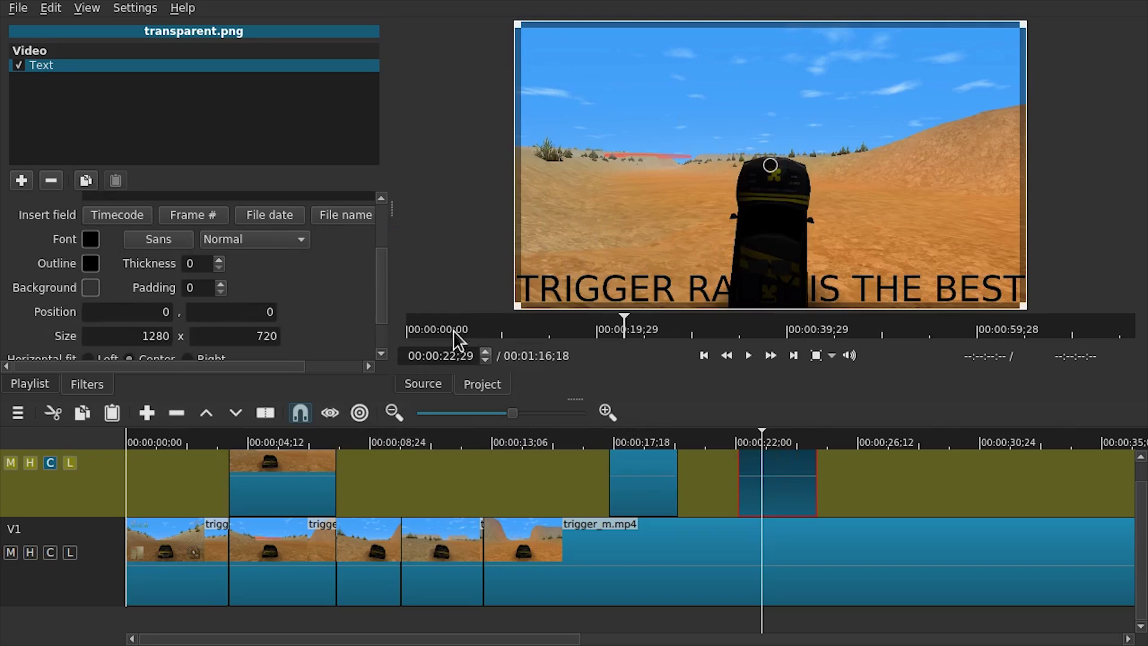
Give the text a translucent white background
click(88, 292)
click(521, 240)
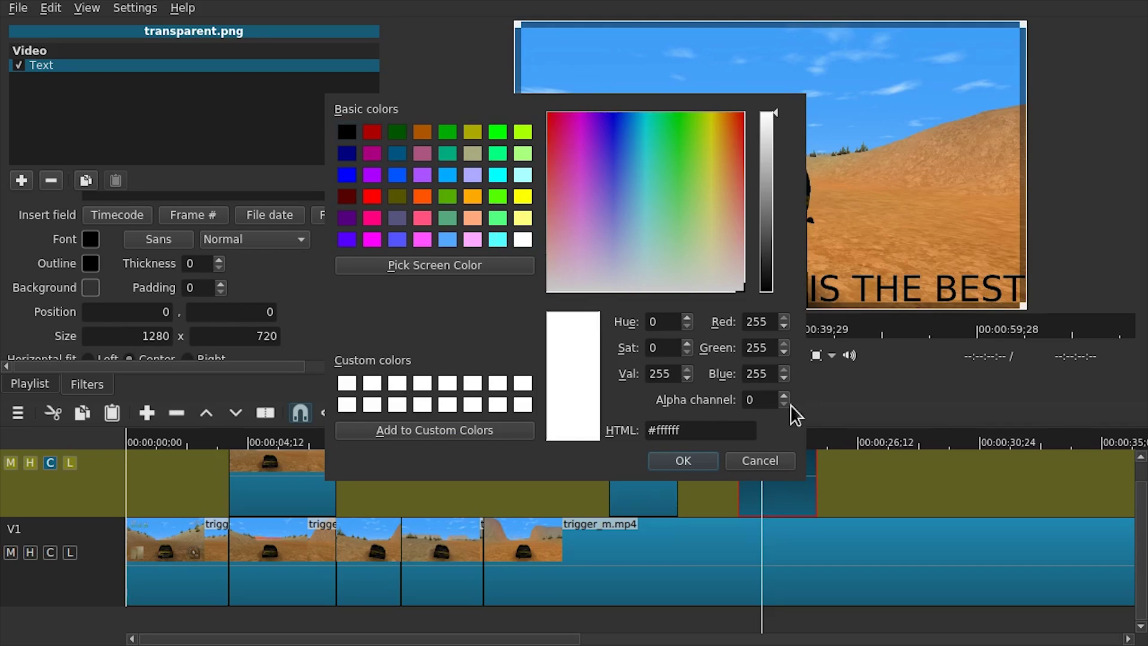
click(770, 402)
click(682, 461)
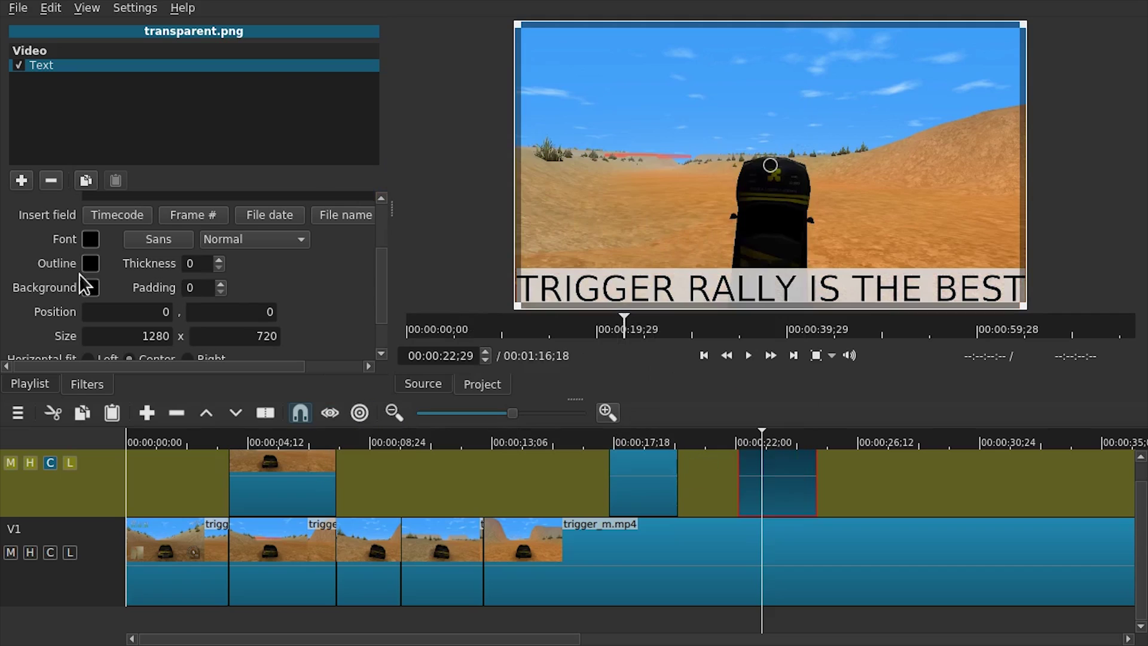
Set the text padding to 22 and make the font weight Bold
double_click(198, 287)
text(2)
key(Tab)
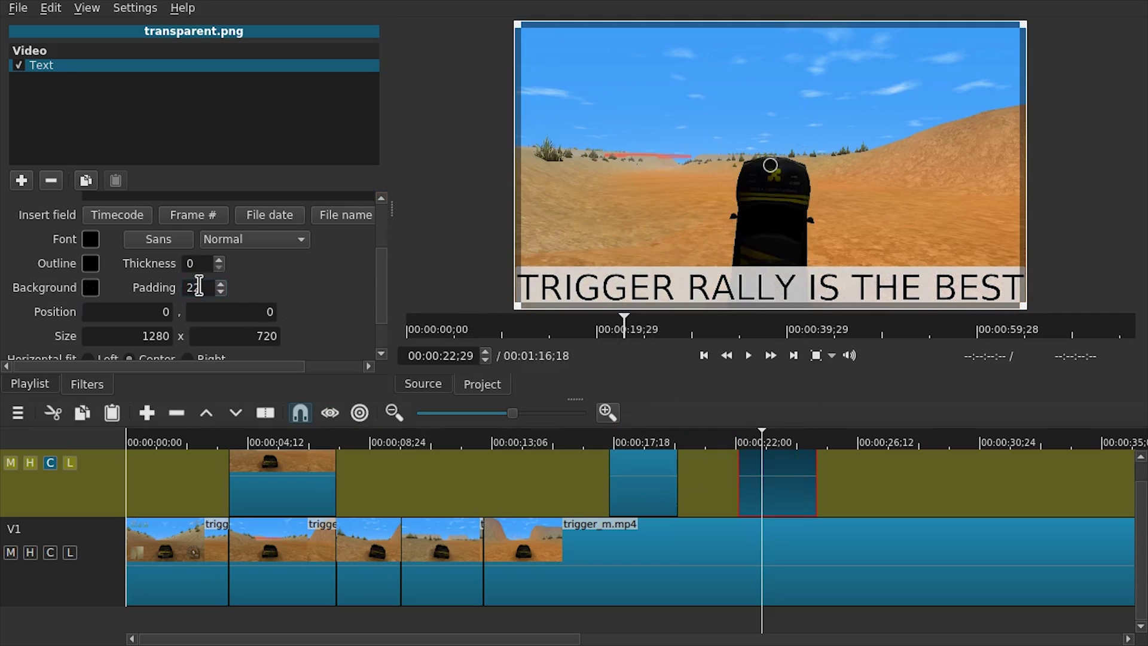
click(224, 239)
click(258, 260)
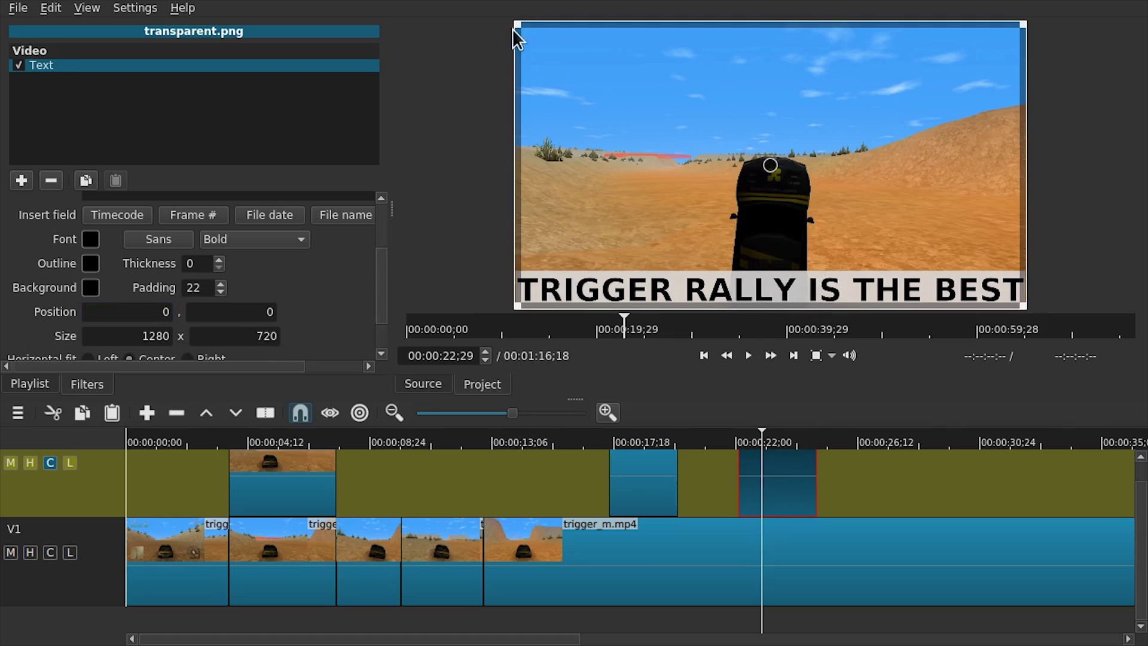
Shrink the text box to the top centre and add a Fade In Video filter
drag(518, 34, 856, 249)
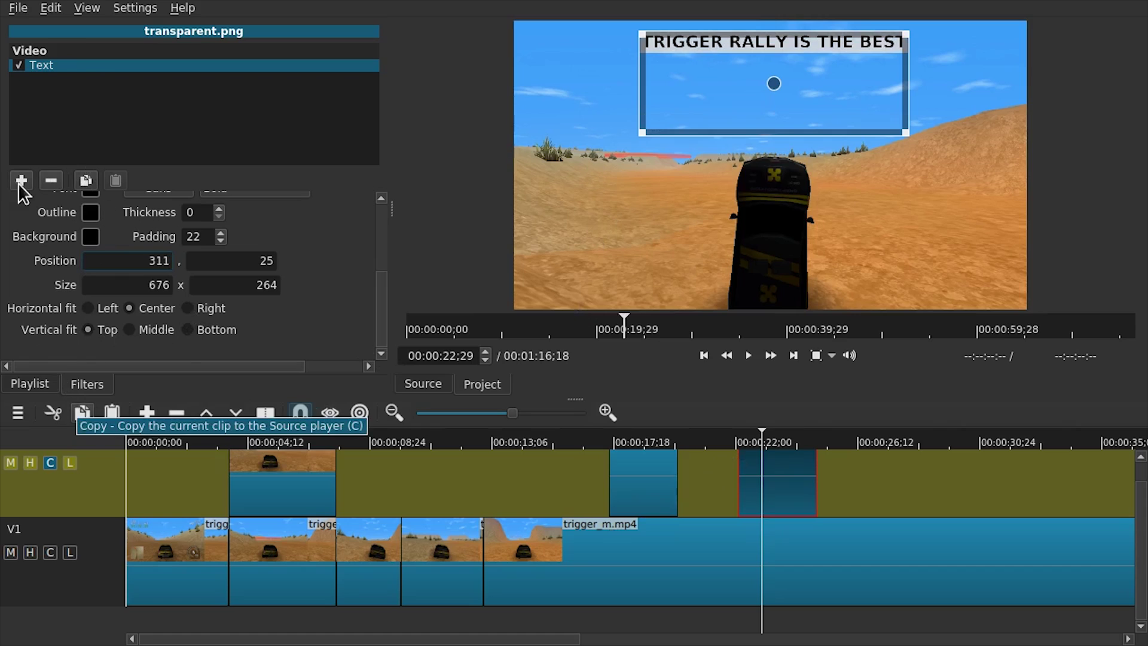
click(21, 181)
scroll(78, 209, up, 4)
scroll(76, 209, up, 2)
click(120, 149)
Add a Fade Out Video filter and make both fades adjust opacity instead of black
click(27, 179)
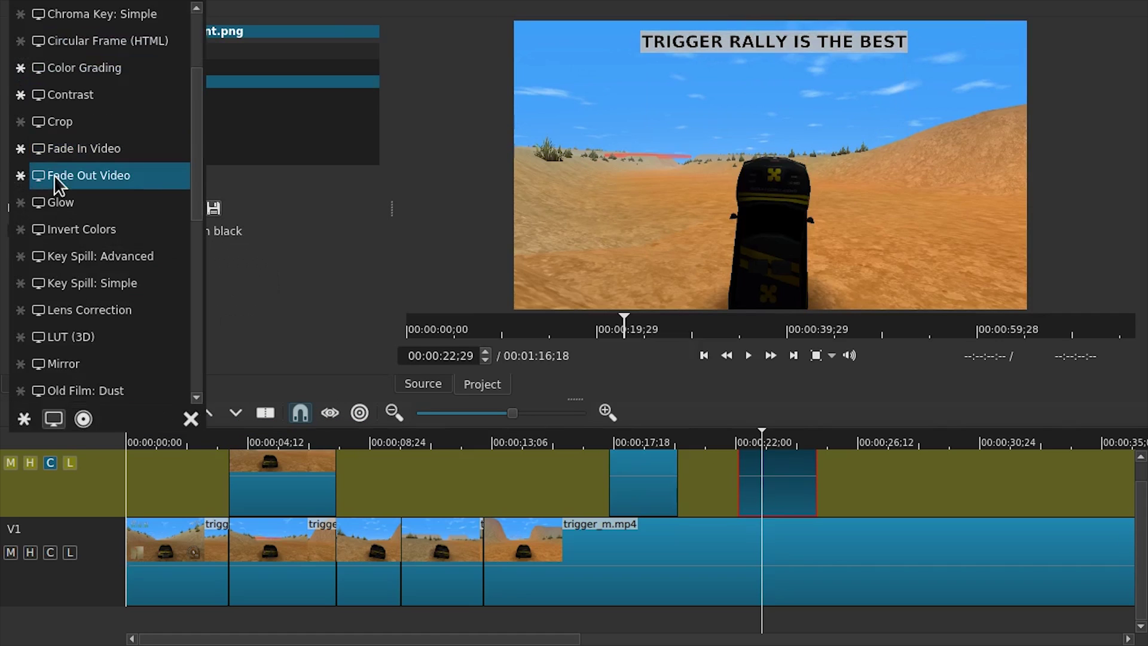
click(56, 180)
click(724, 472)
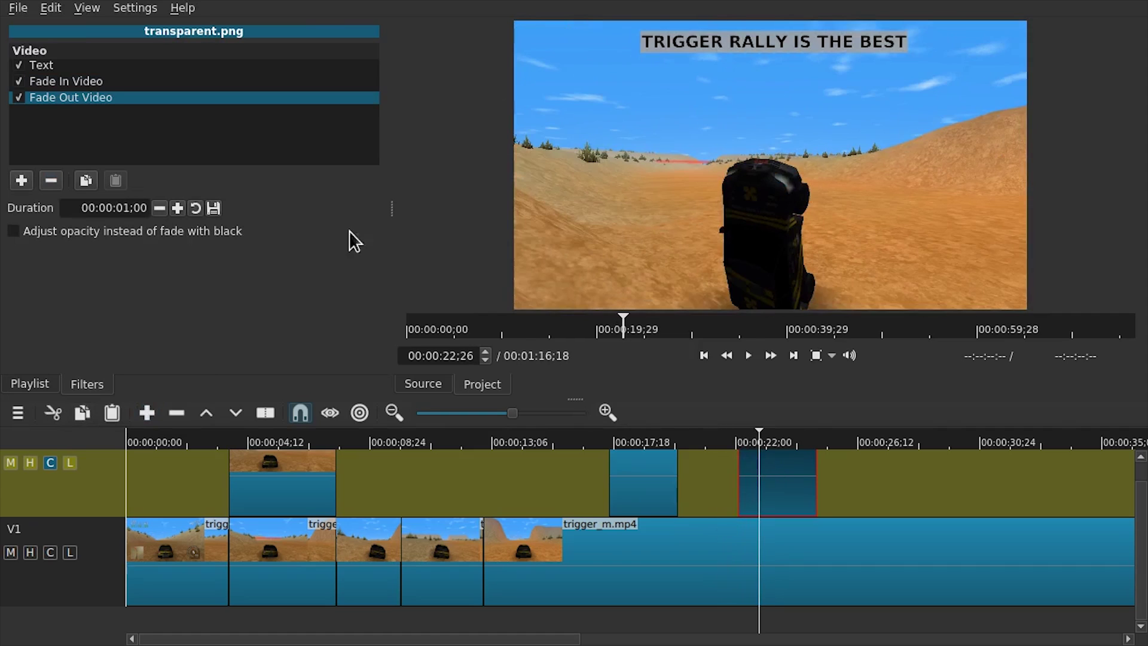
click(46, 235)
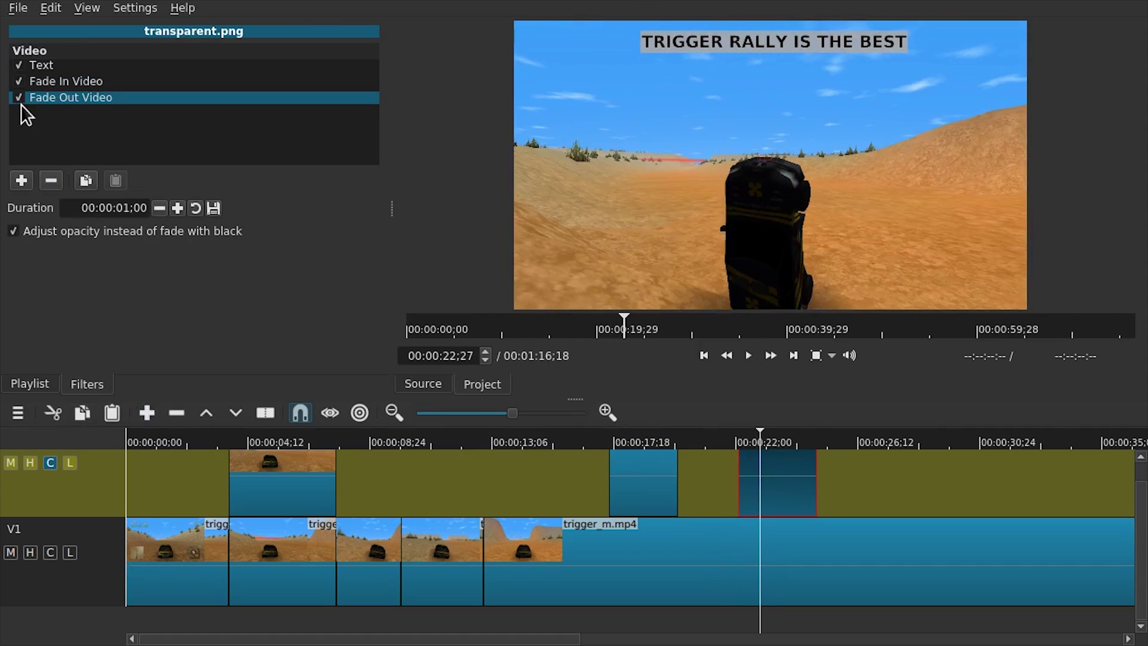
click(64, 69)
click(65, 82)
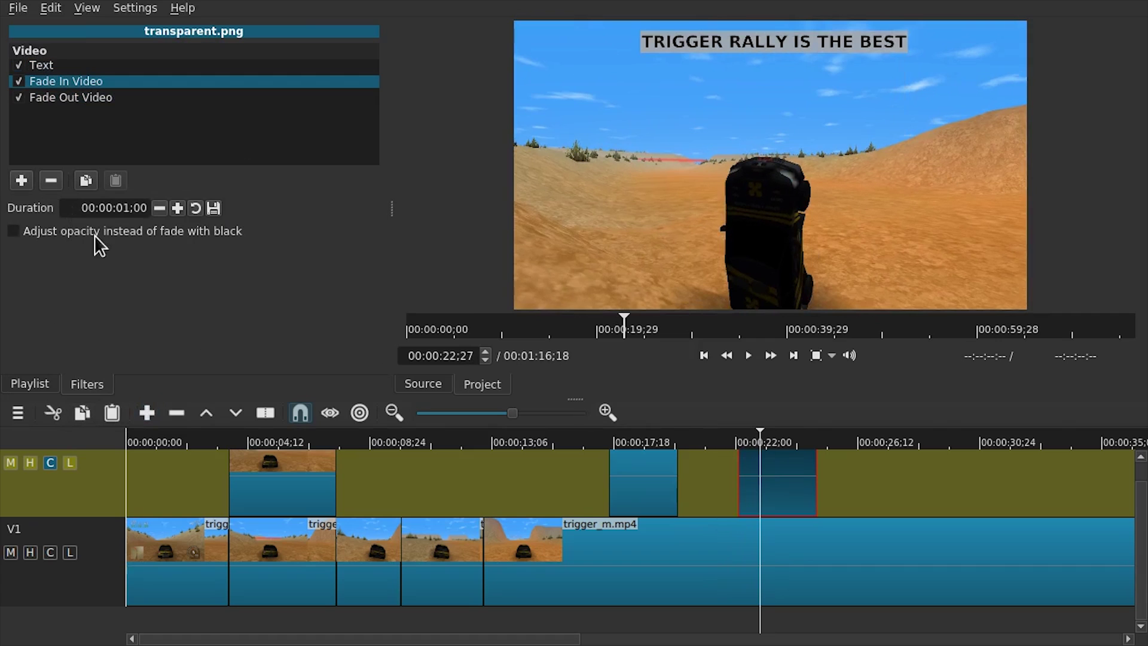
click(94, 234)
Play back from just before the banner to preview the fades
click(706, 442)
key(space)
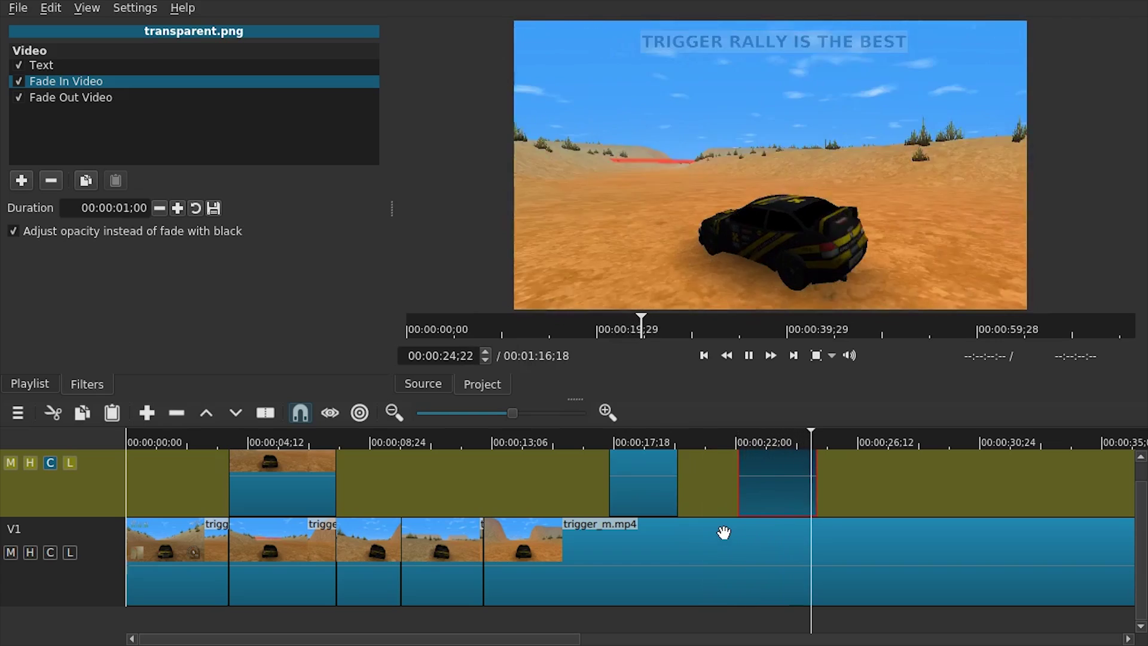
key(space)
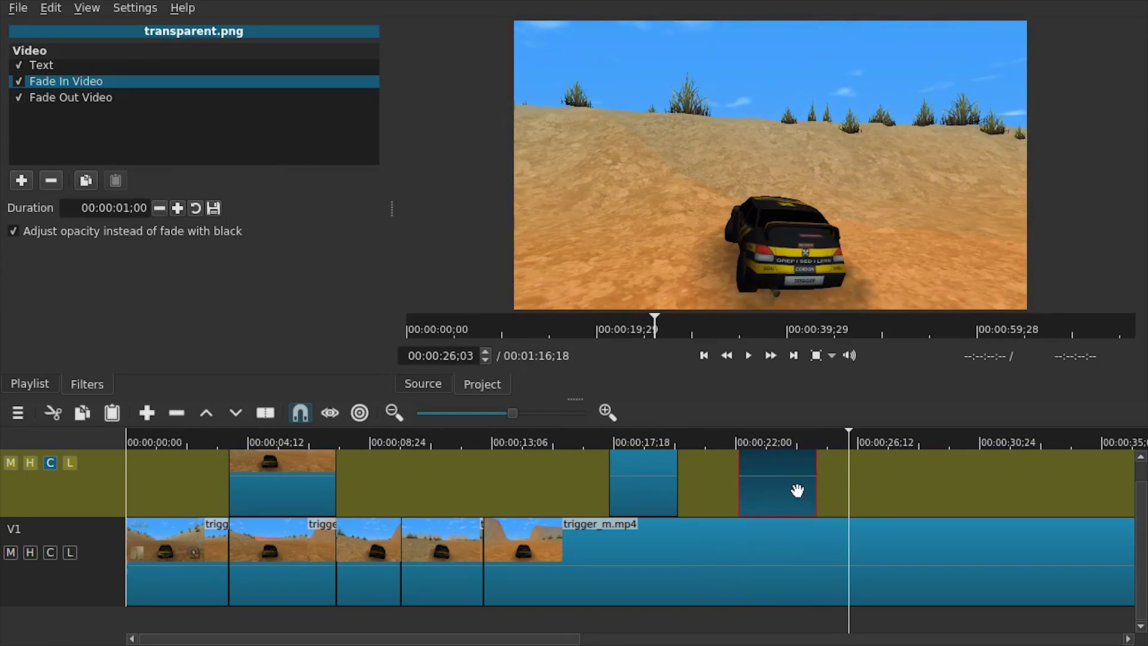
Move the banner clip on V2 about 19 frames earlier and check its new start
click(742, 446)
click(746, 443)
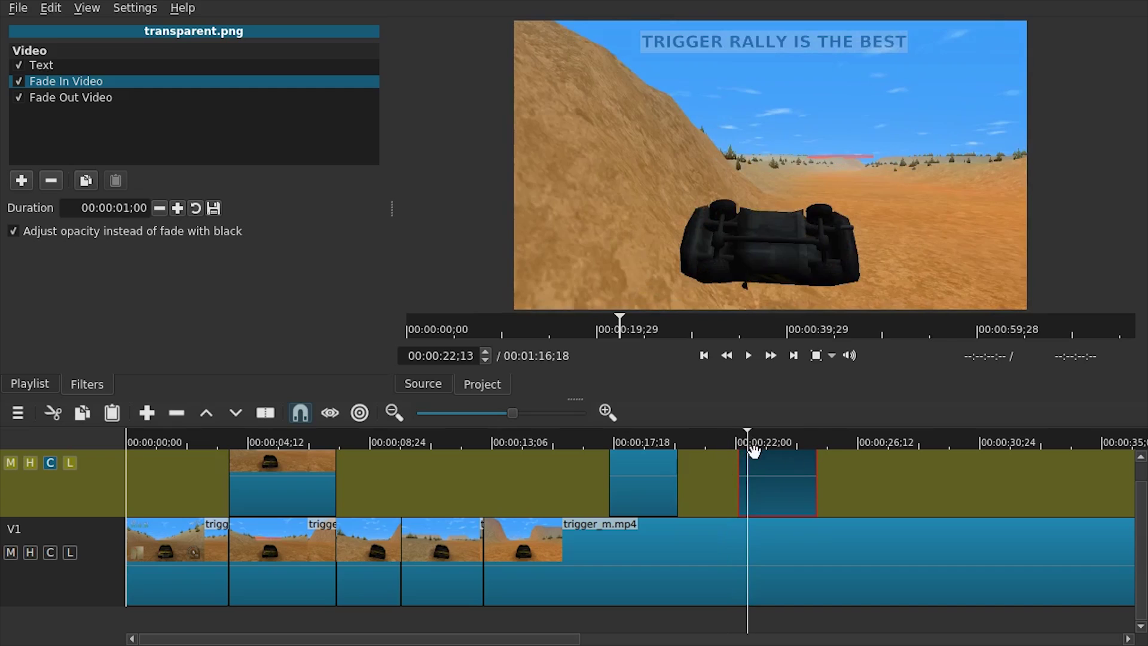
drag(791, 474, 757, 473)
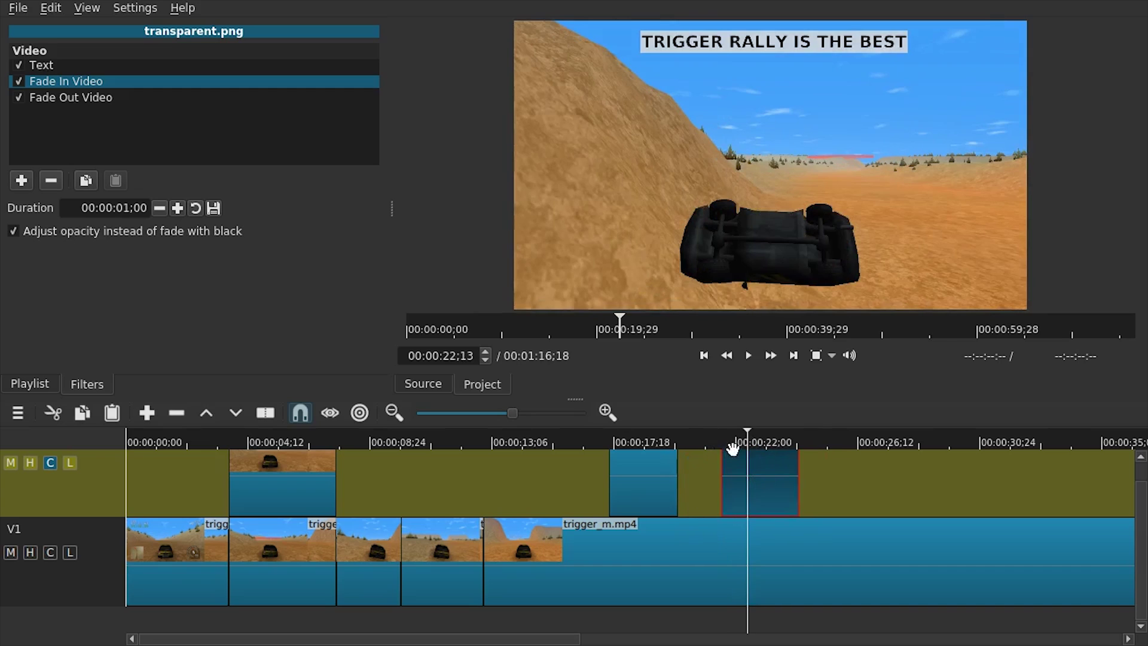
click(702, 440)
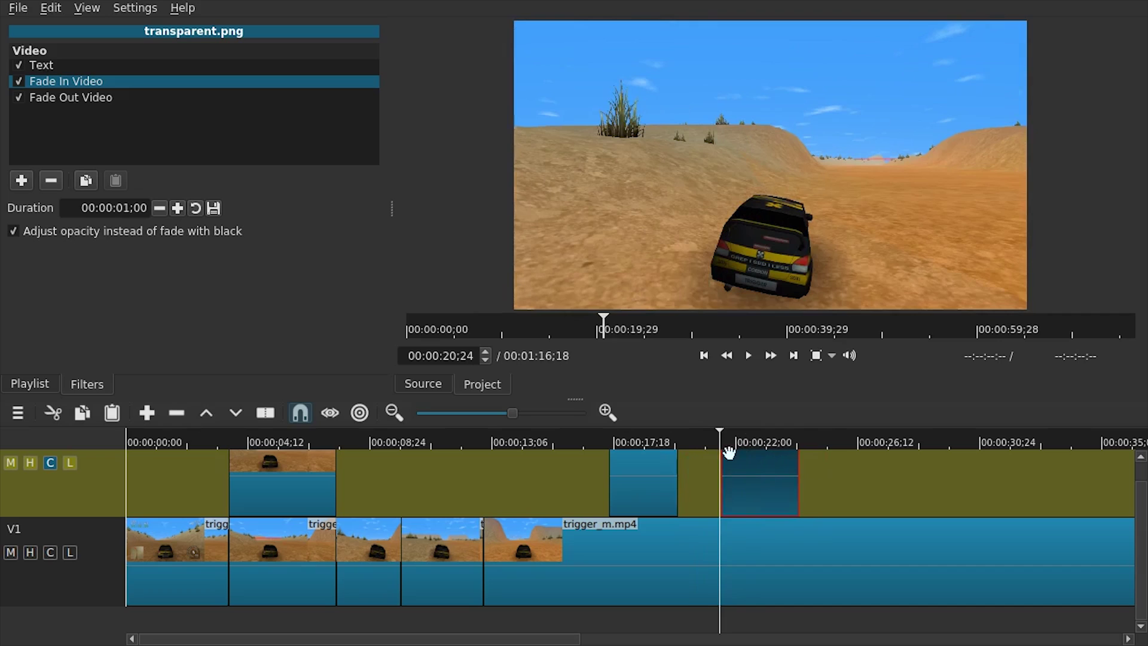
click(718, 441)
Trim the start of the PLEASE LIKE AND SUBSCRIBE clip later
click(245, 440)
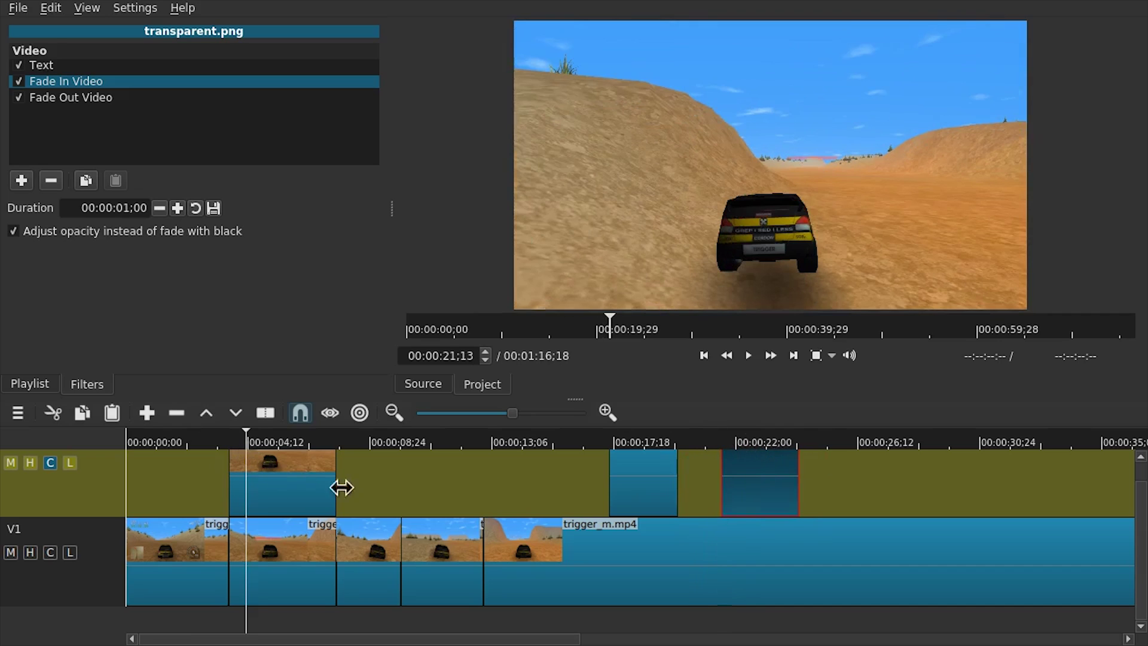
click(302, 501)
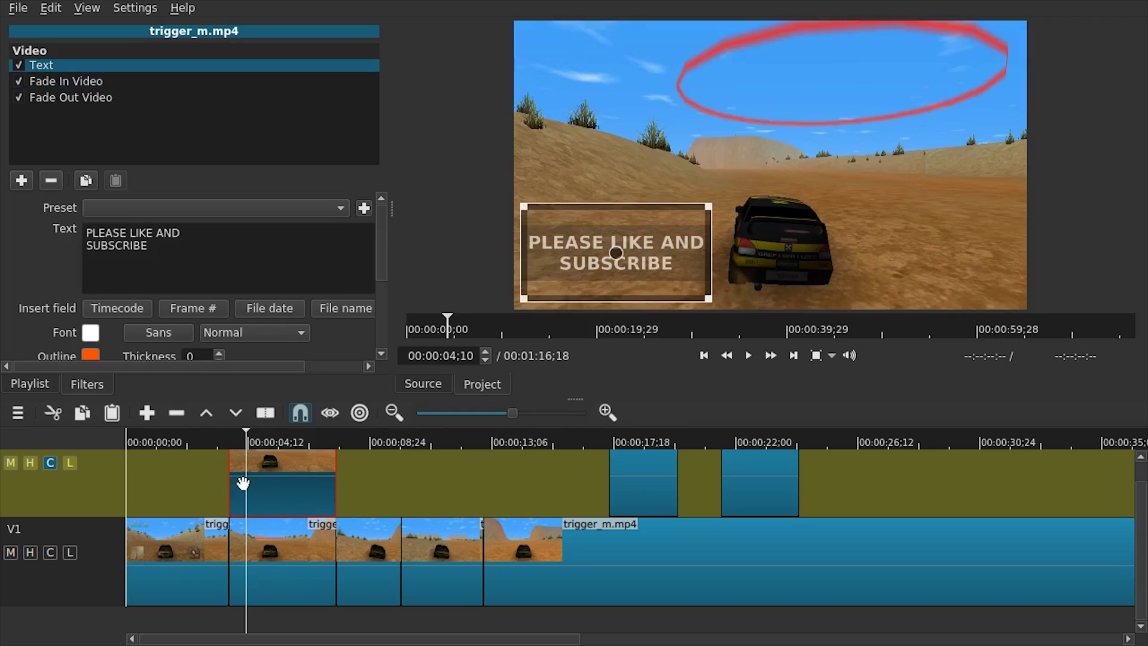
drag(243, 483, 213, 462)
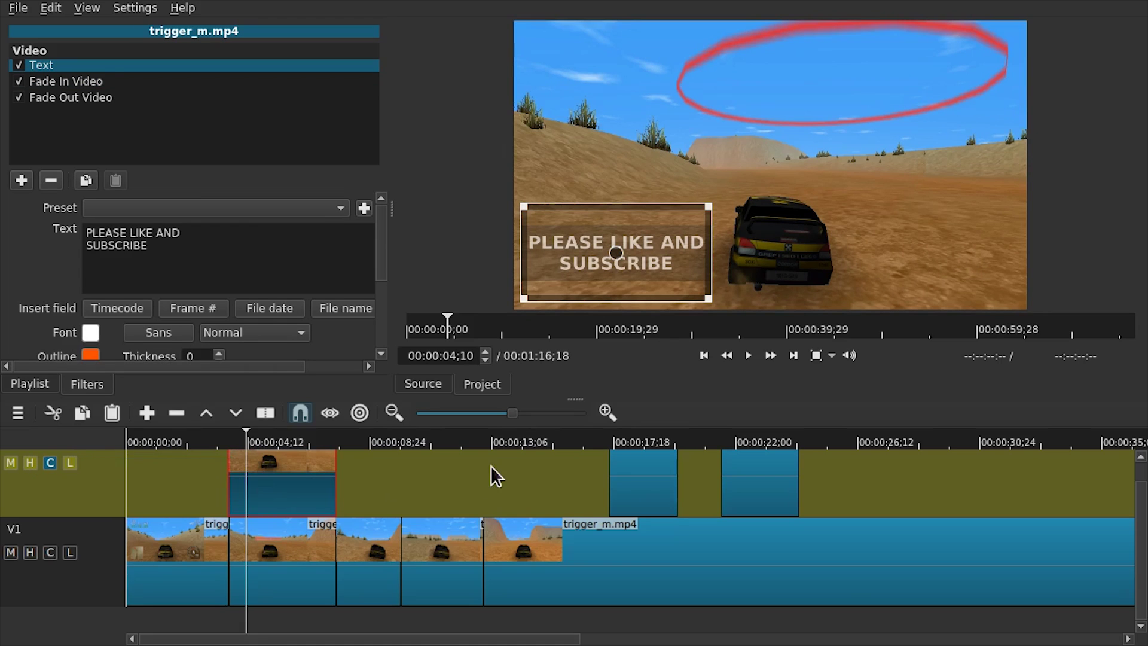
Split the trigger_m.mp4 clip on V1 at about 25 and 30 seconds
click(843, 446)
click(843, 540)
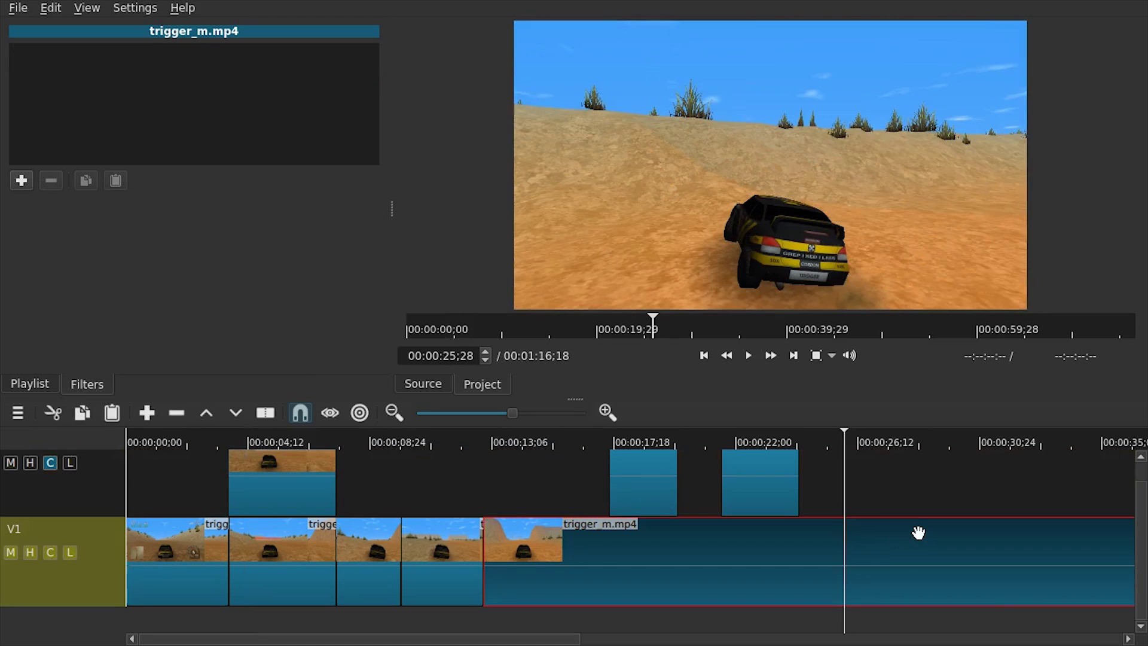
key(s)
click(980, 457)
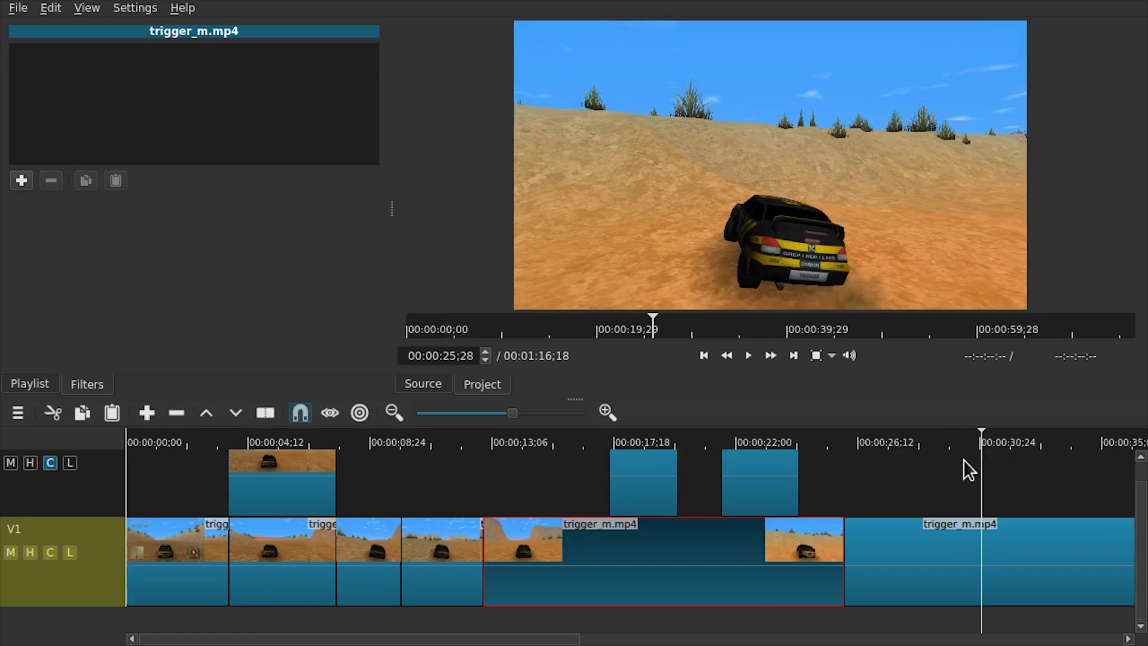
click(939, 554)
key(s)
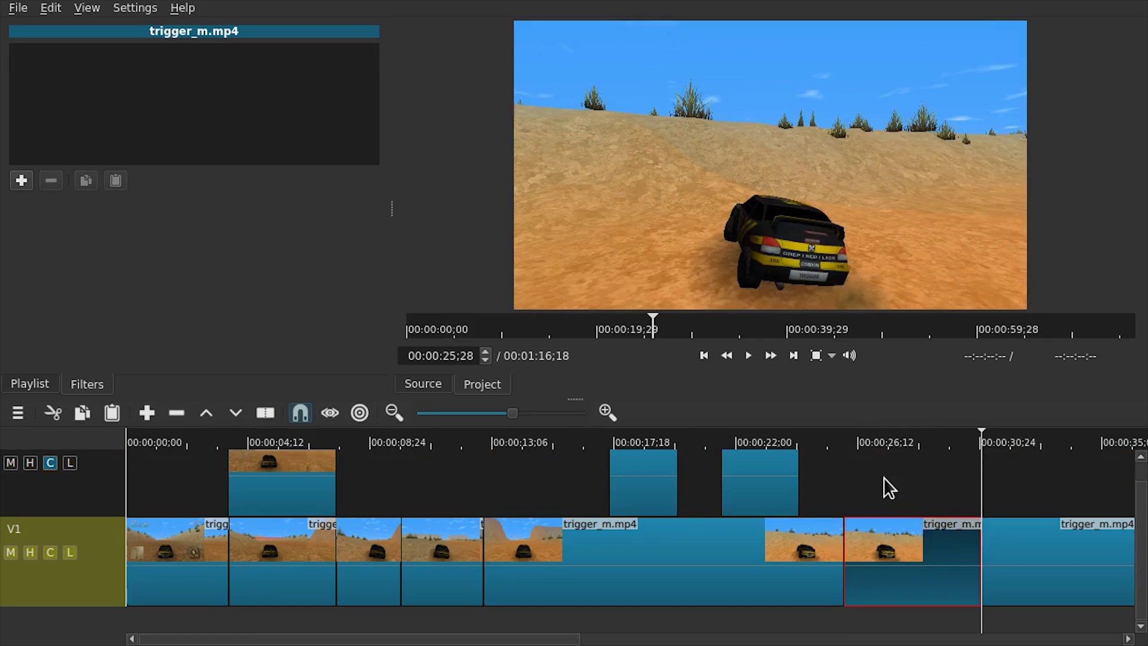
Paste a copy of the middle piece onto V2 at the first cut
key(Up)
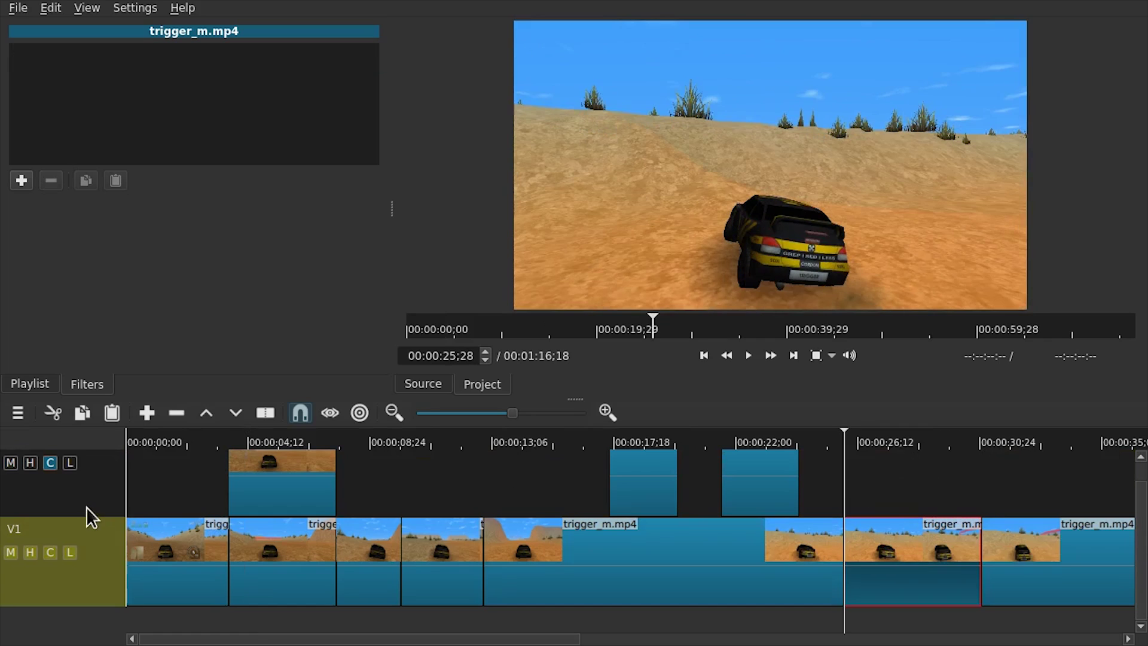
click(89, 512)
key(ctrl+v)
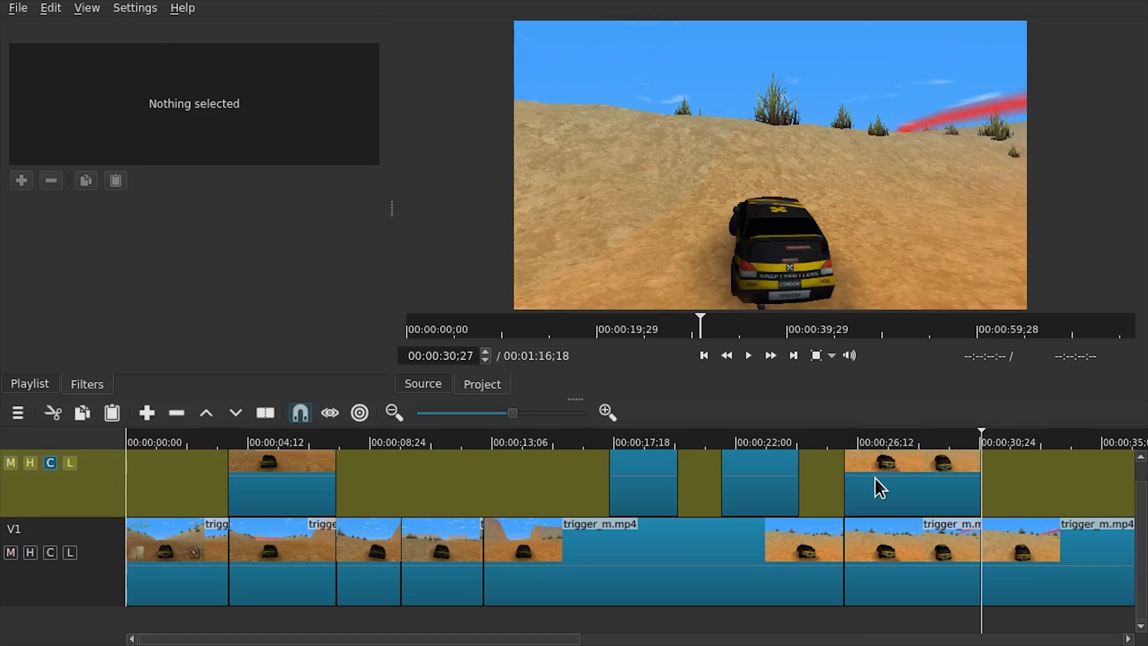
Add 3D Text (HTML), Fade In Video and Fade Out Video filters to the pasted V2 clip
click(895, 445)
click(878, 490)
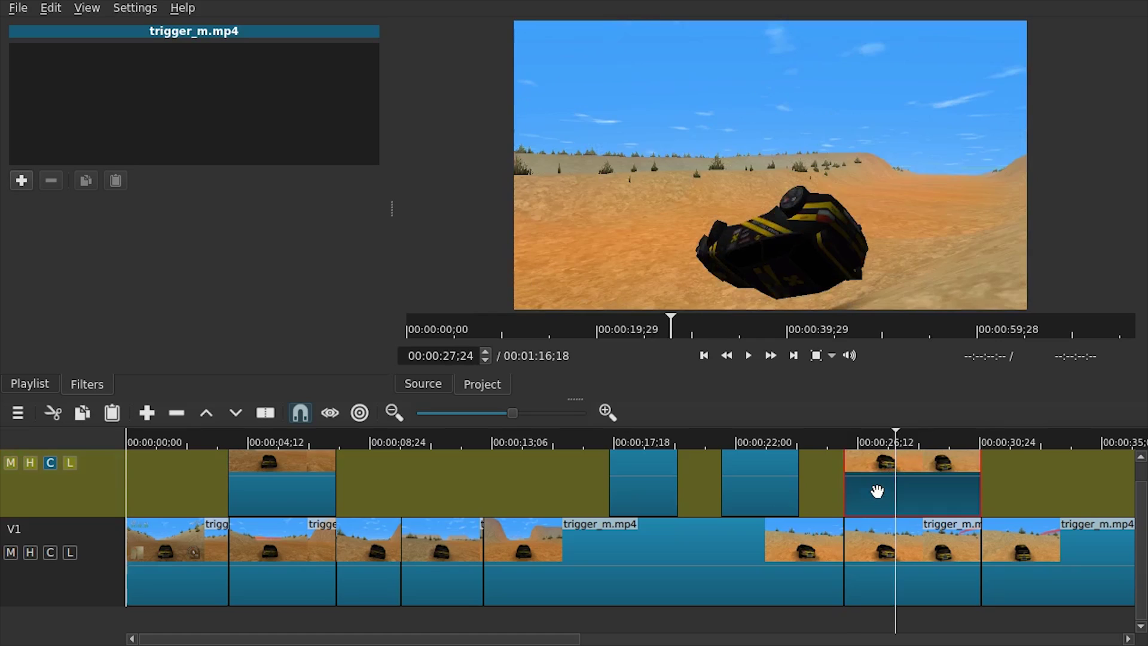
click(21, 181)
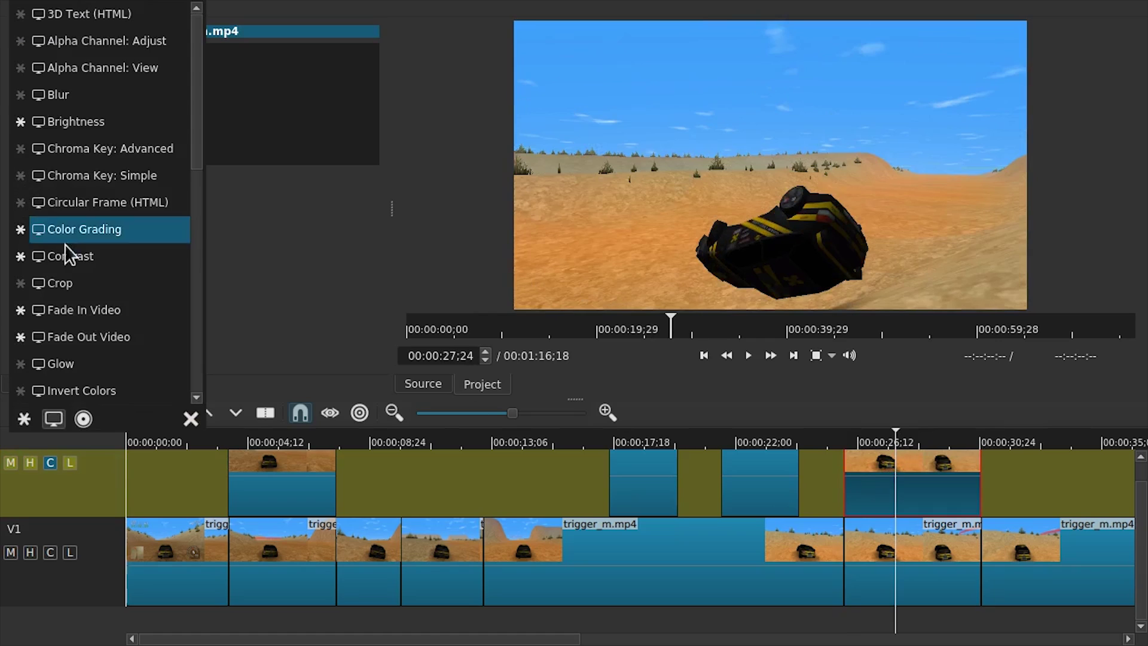
click(90, 15)
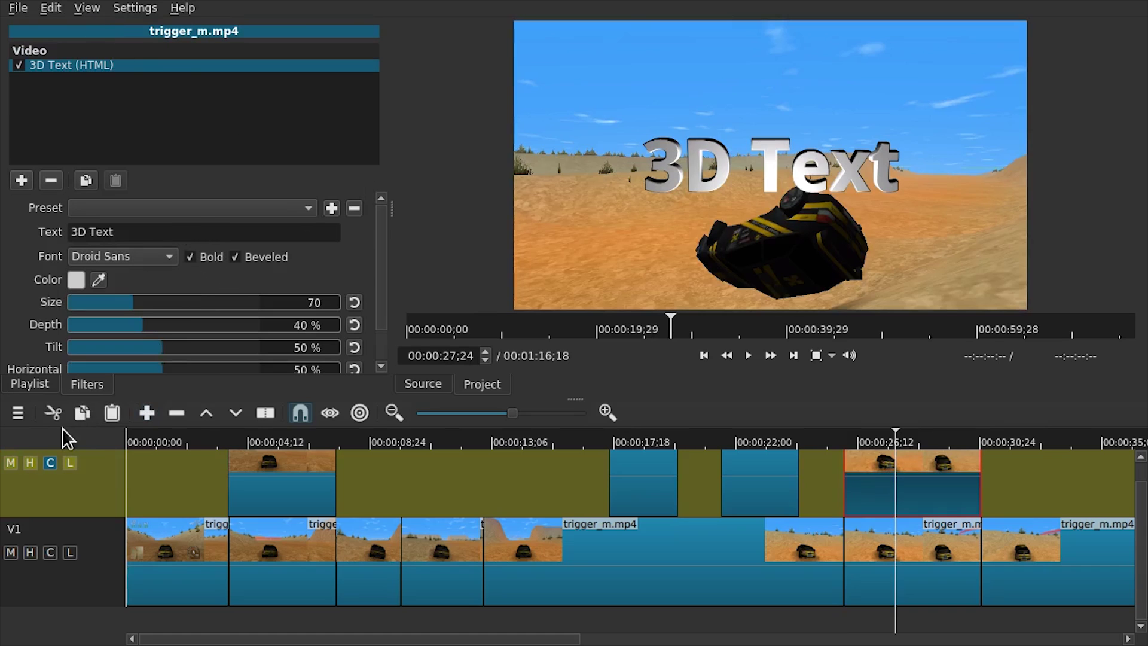
click(22, 182)
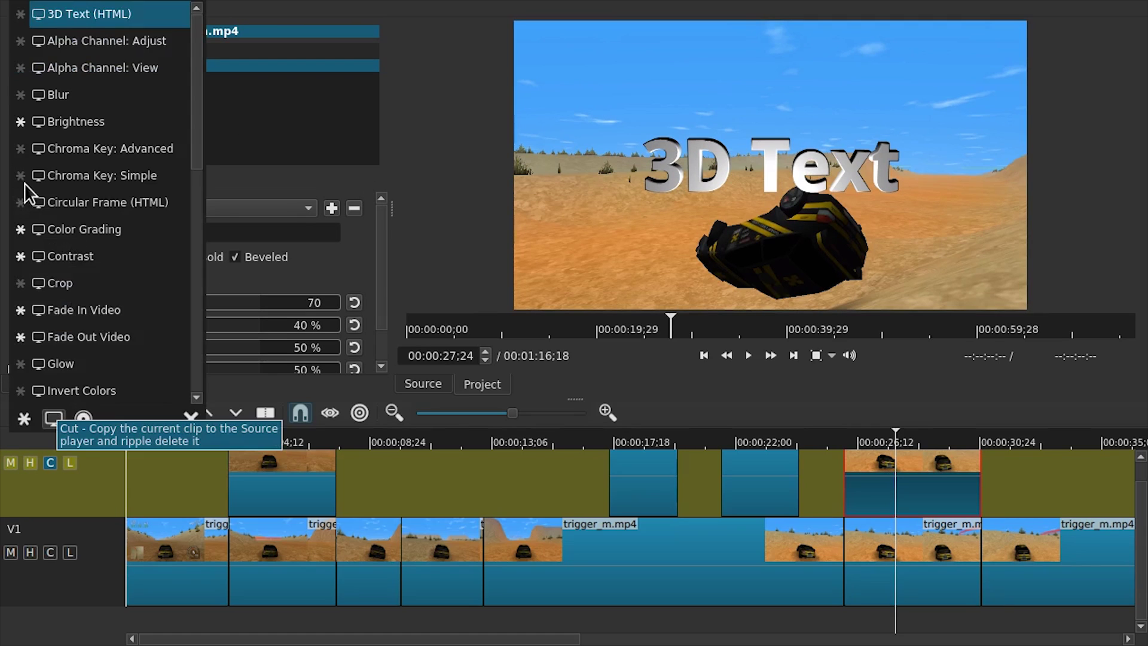
click(48, 305)
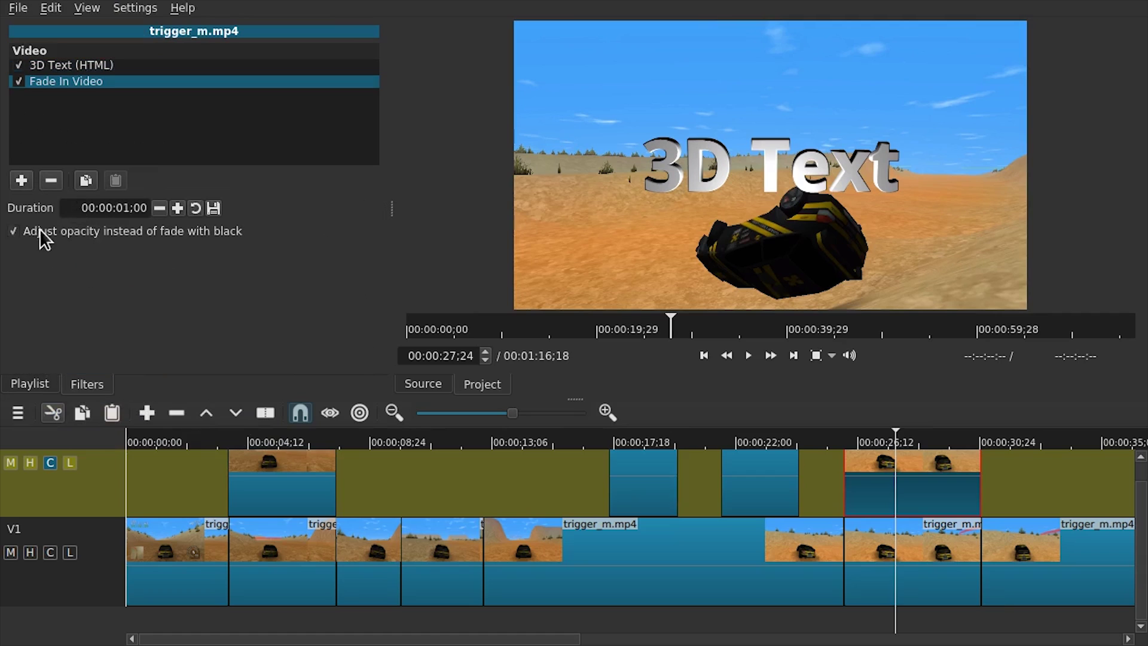
click(22, 180)
click(83, 338)
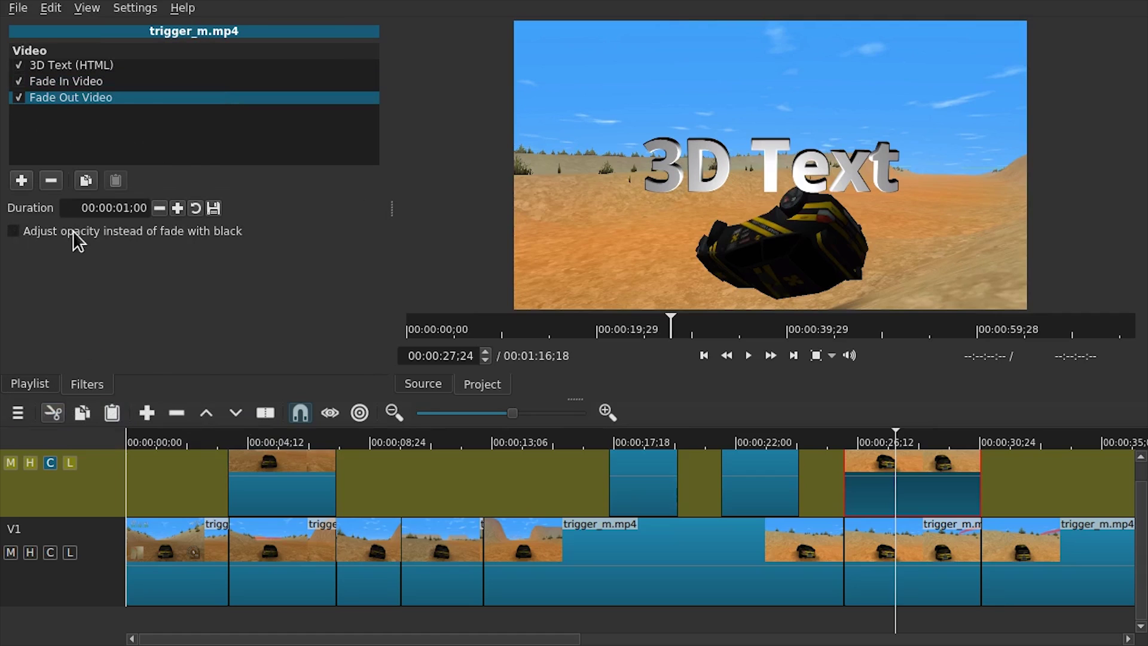
Play from just before the 3D Text clip to preview the fades
click(836, 443)
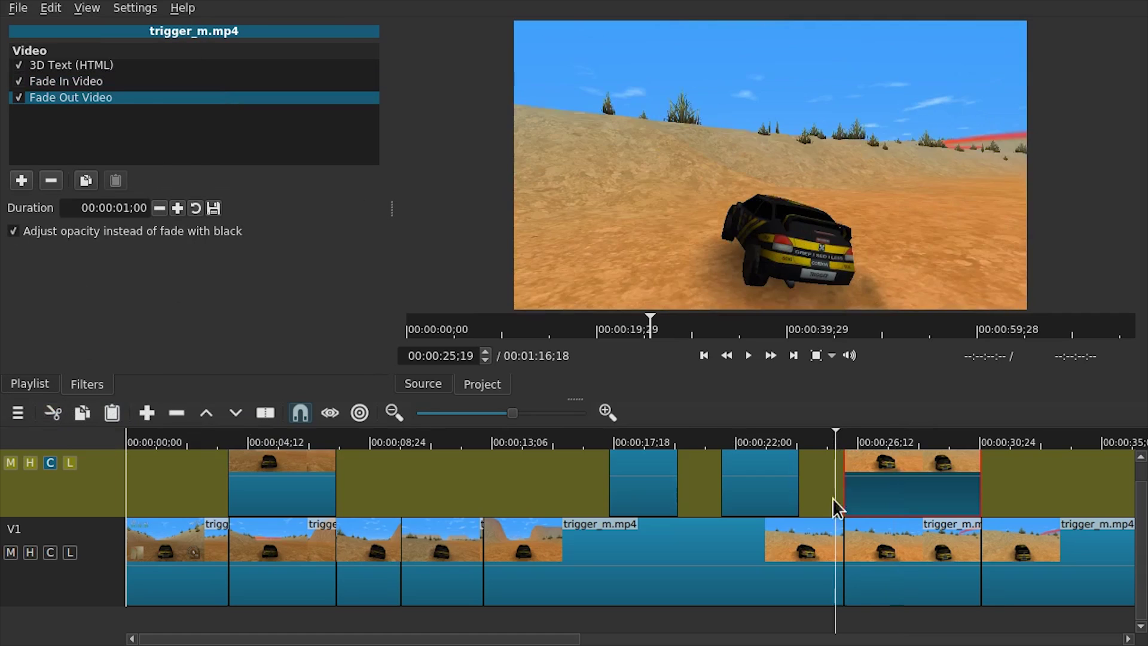
key(space)
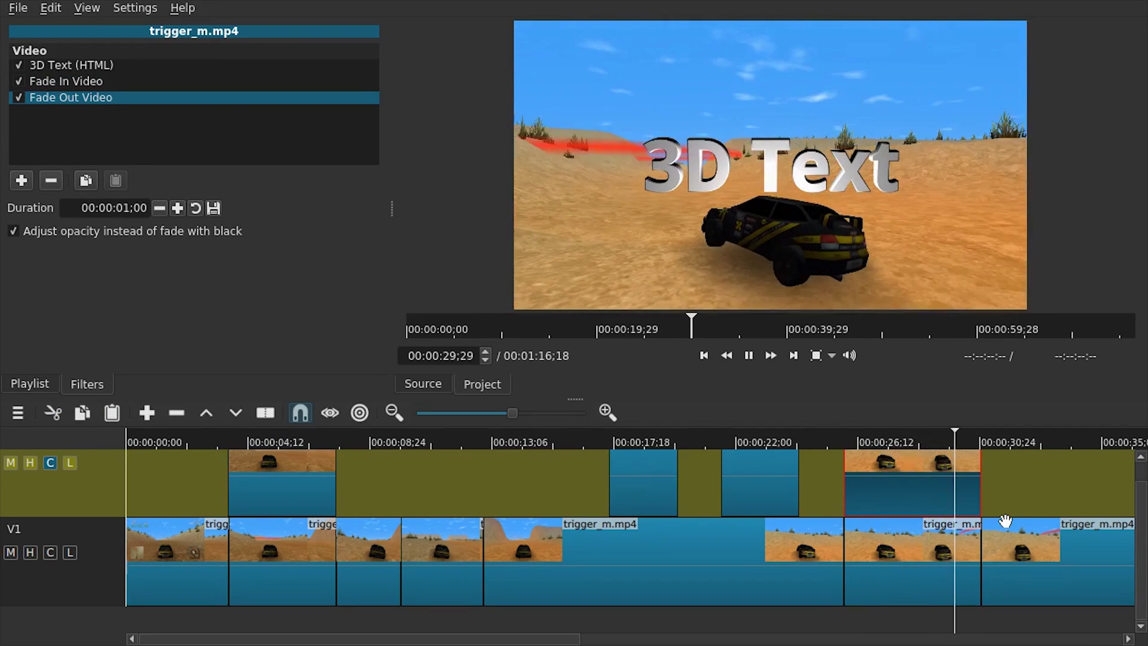
key(space)
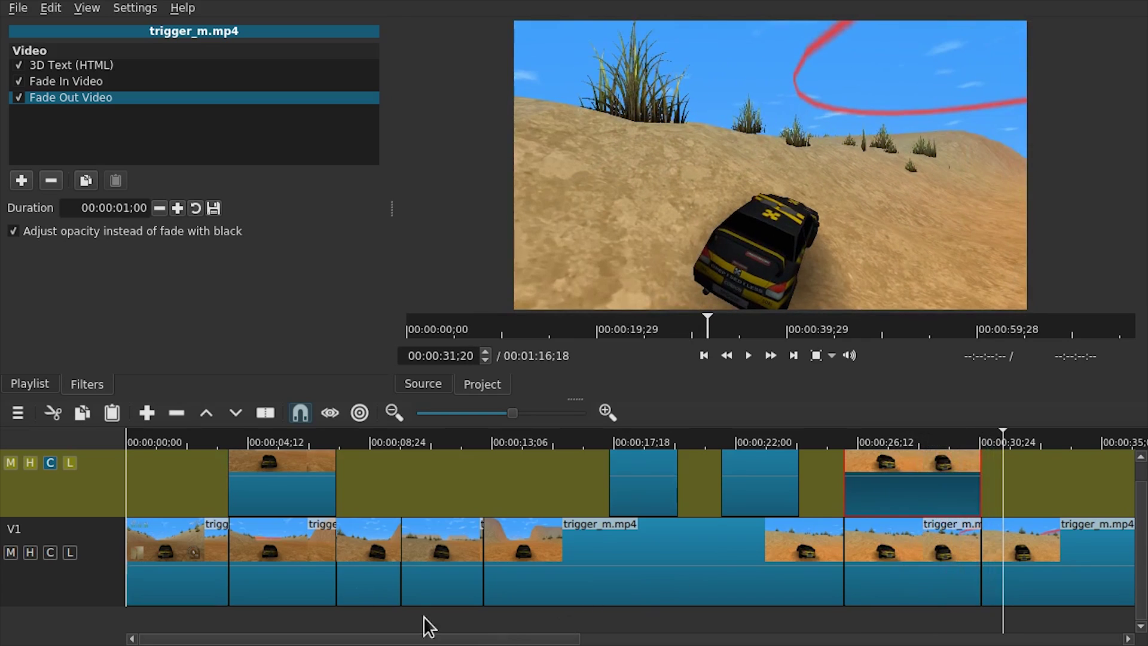
Review the WELCOME and TUX DESIGNER titles and the first V1 clip's filters
click(187, 469)
click(187, 543)
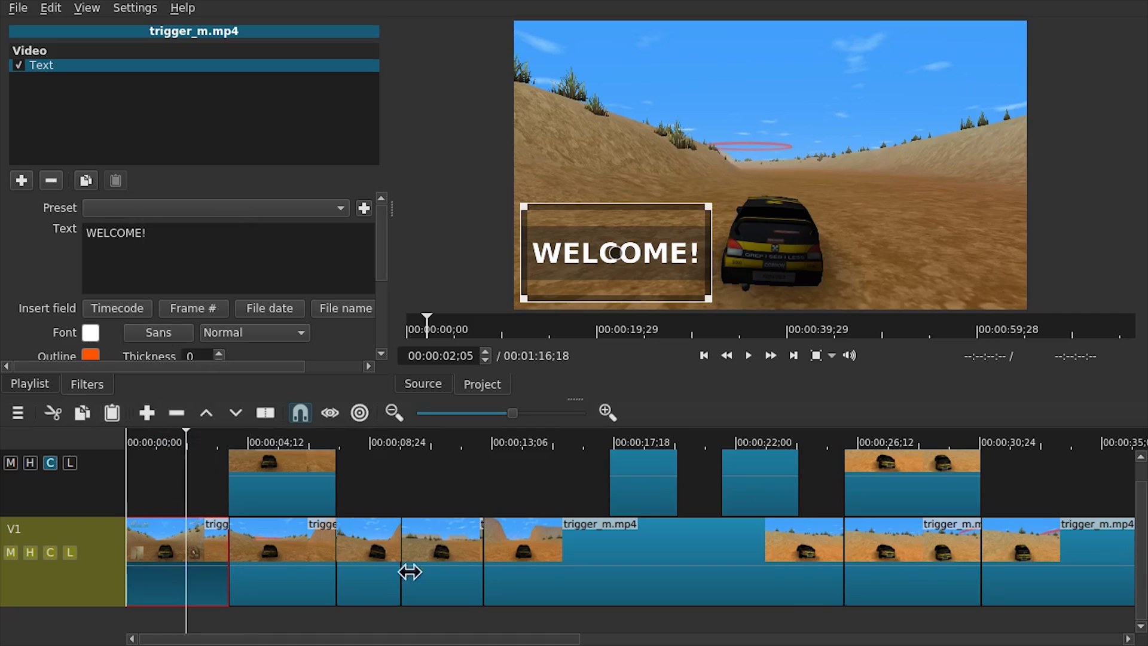
click(211, 445)
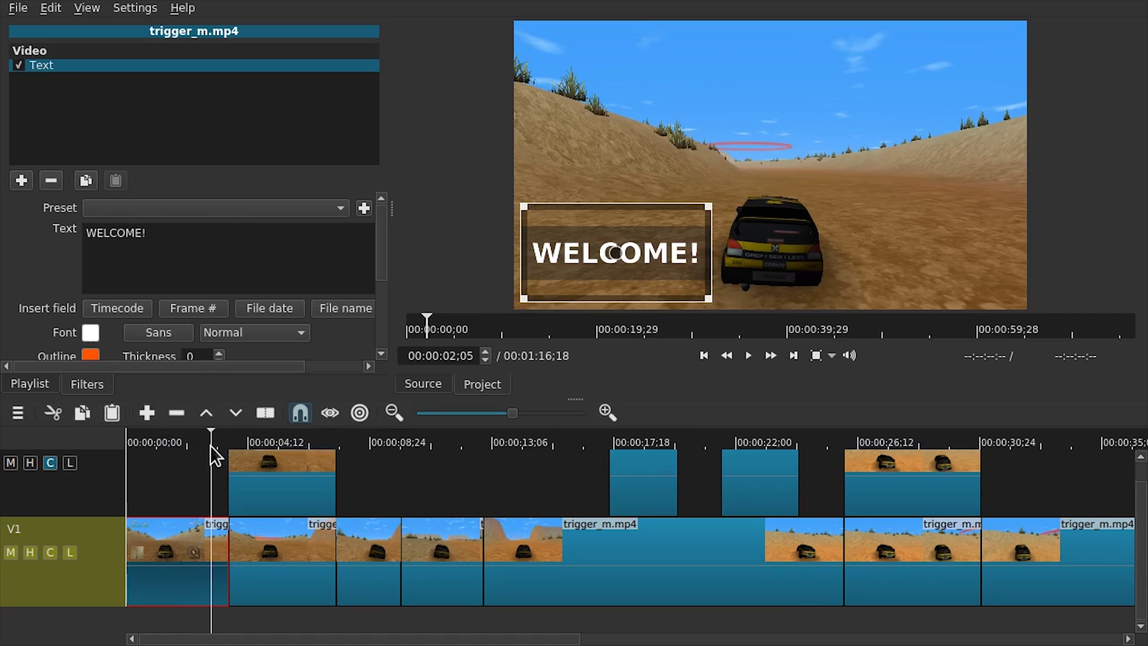
click(360, 437)
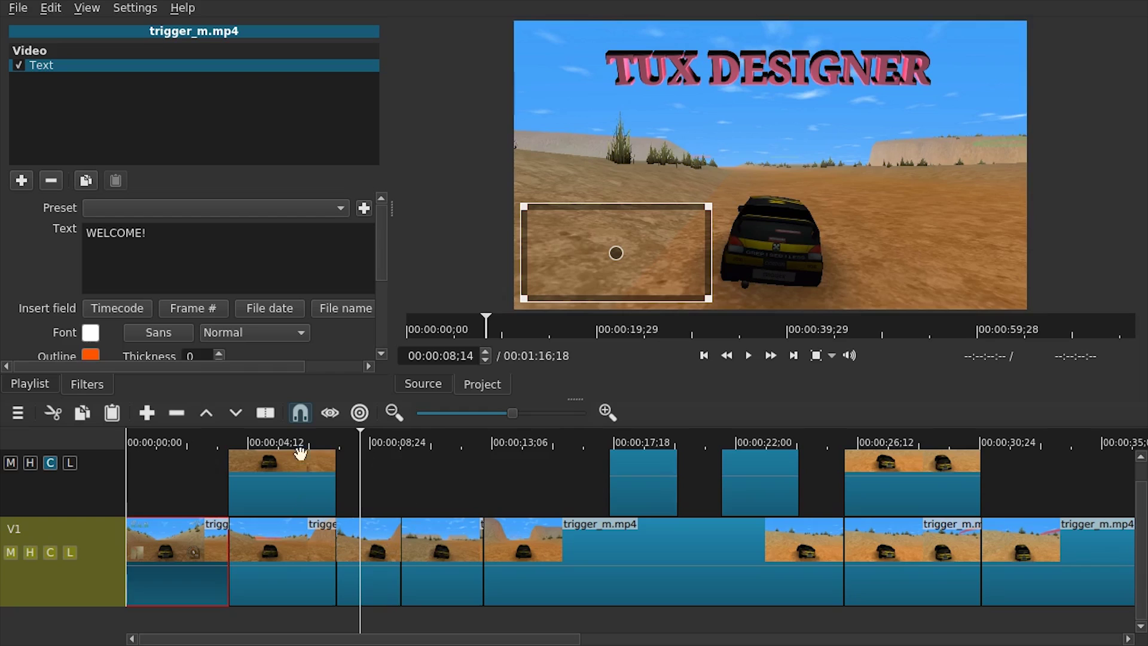
click(326, 441)
click(328, 439)
click(226, 442)
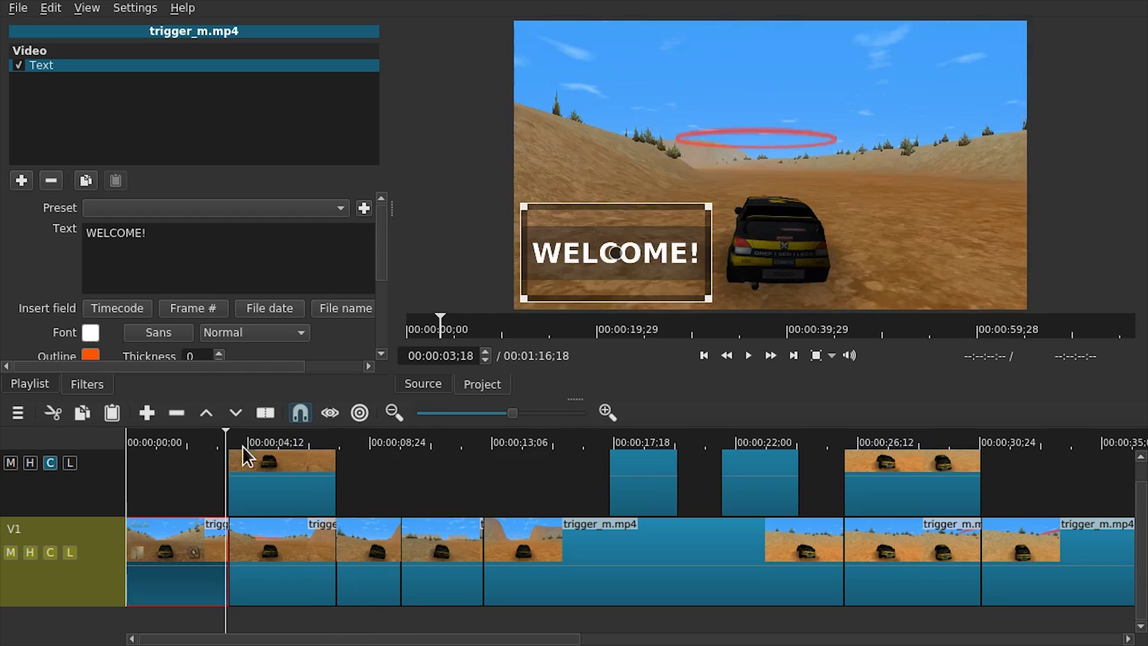
click(231, 438)
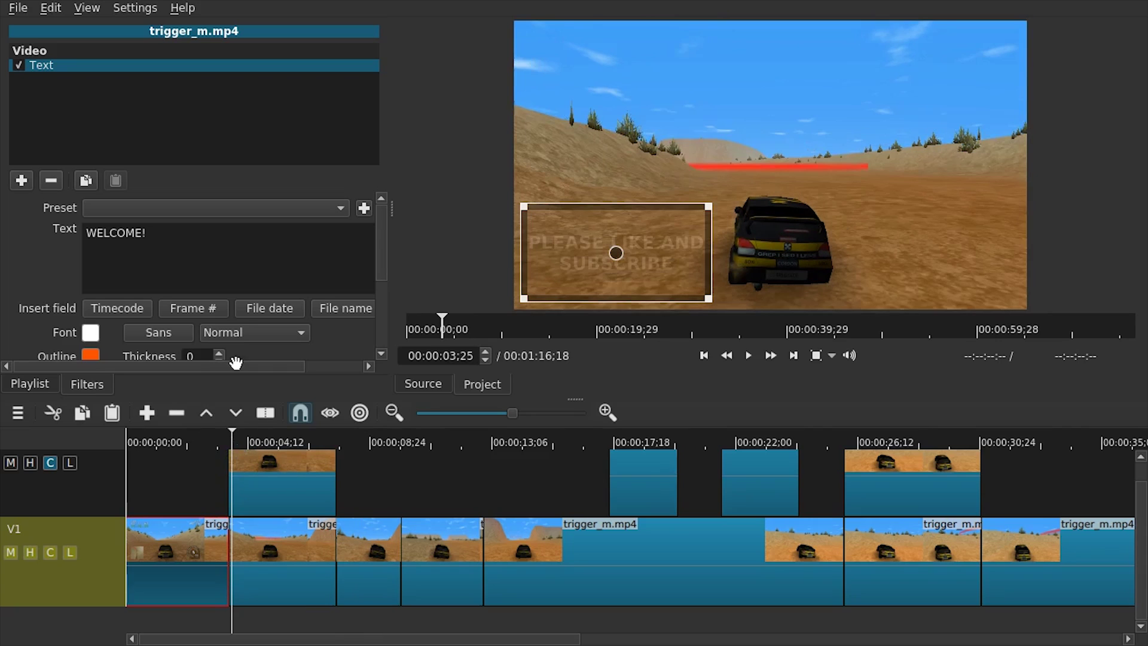
Inspect the PLEASE LIKE AND SUBSCRIBE fade-in, the gameplay beneath, then move to the watermark
click(281, 484)
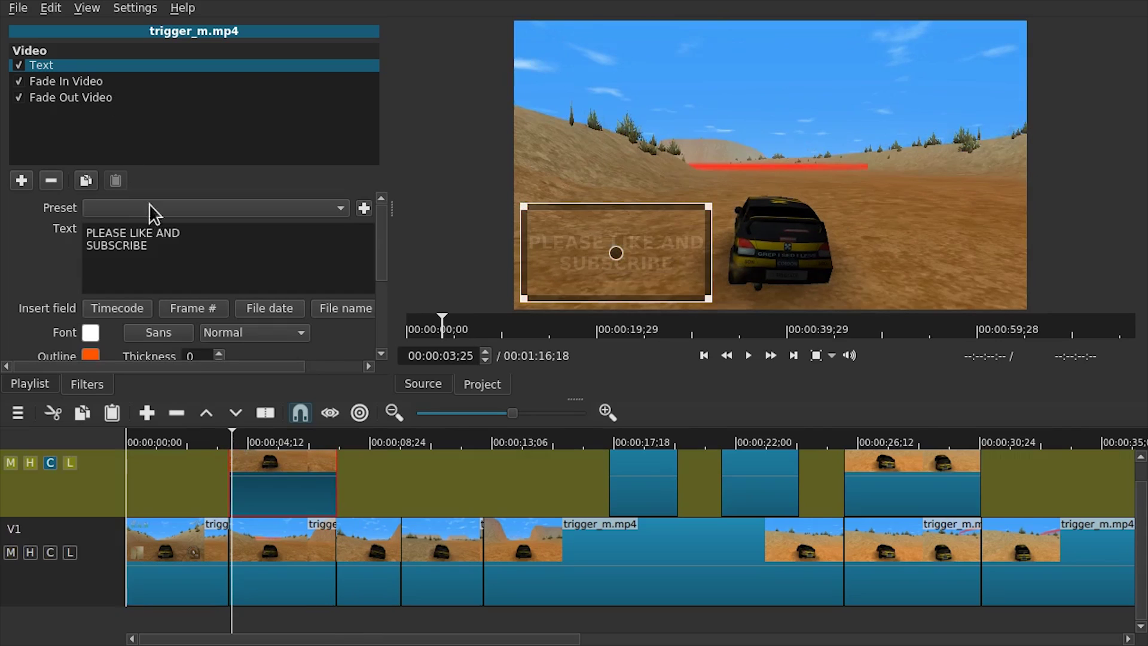
click(71, 83)
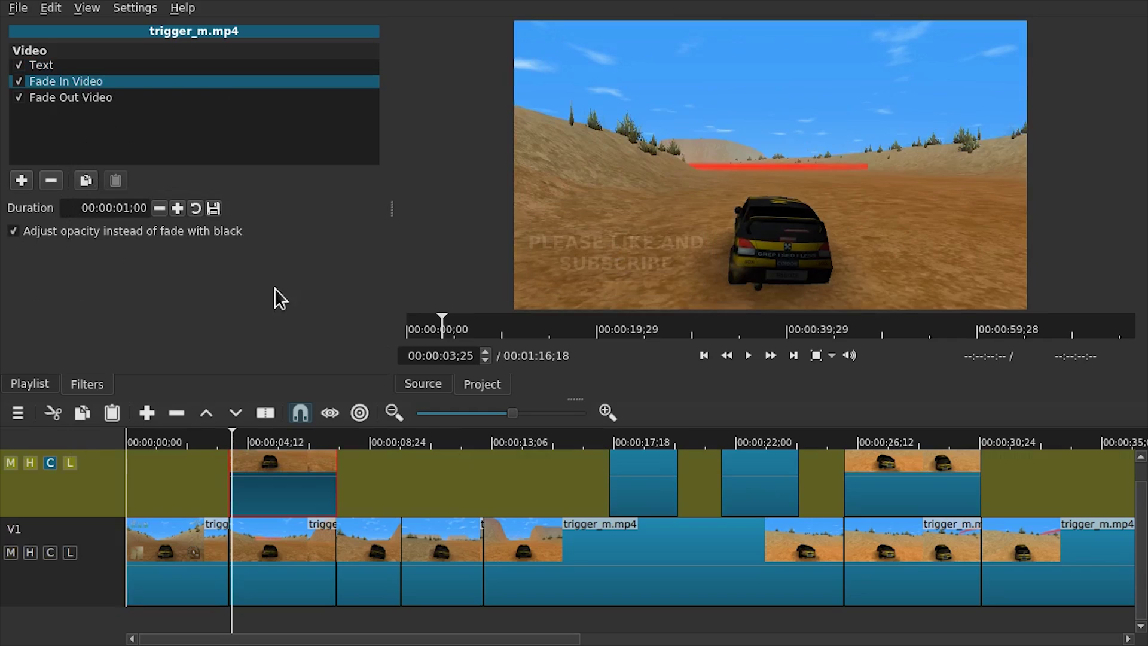
click(284, 570)
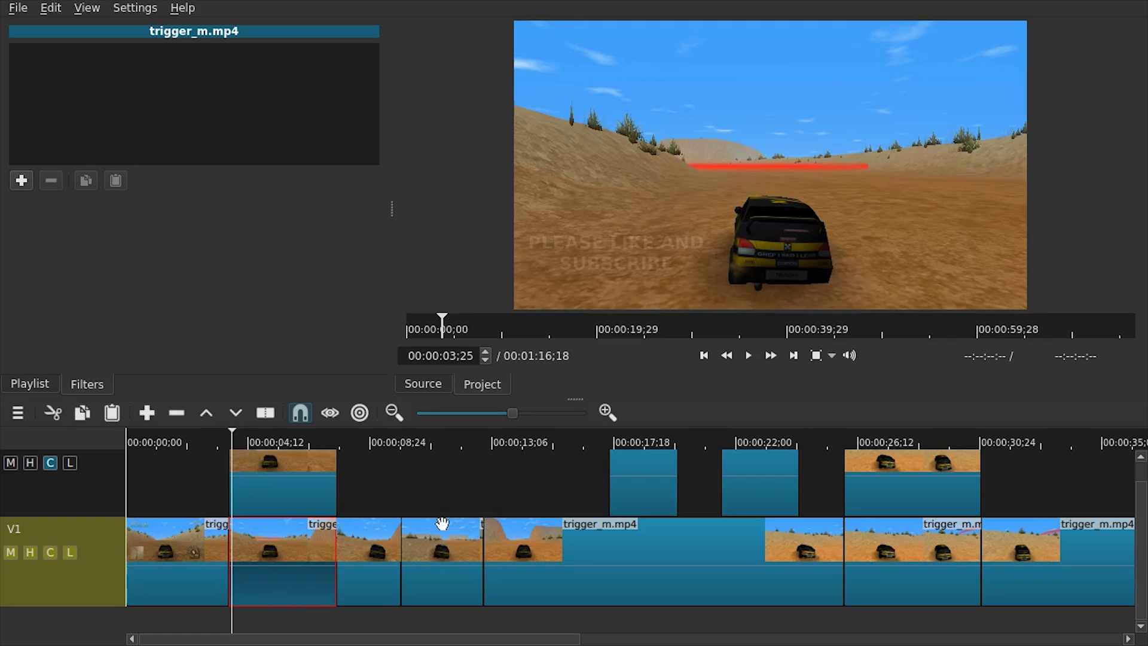
click(463, 443)
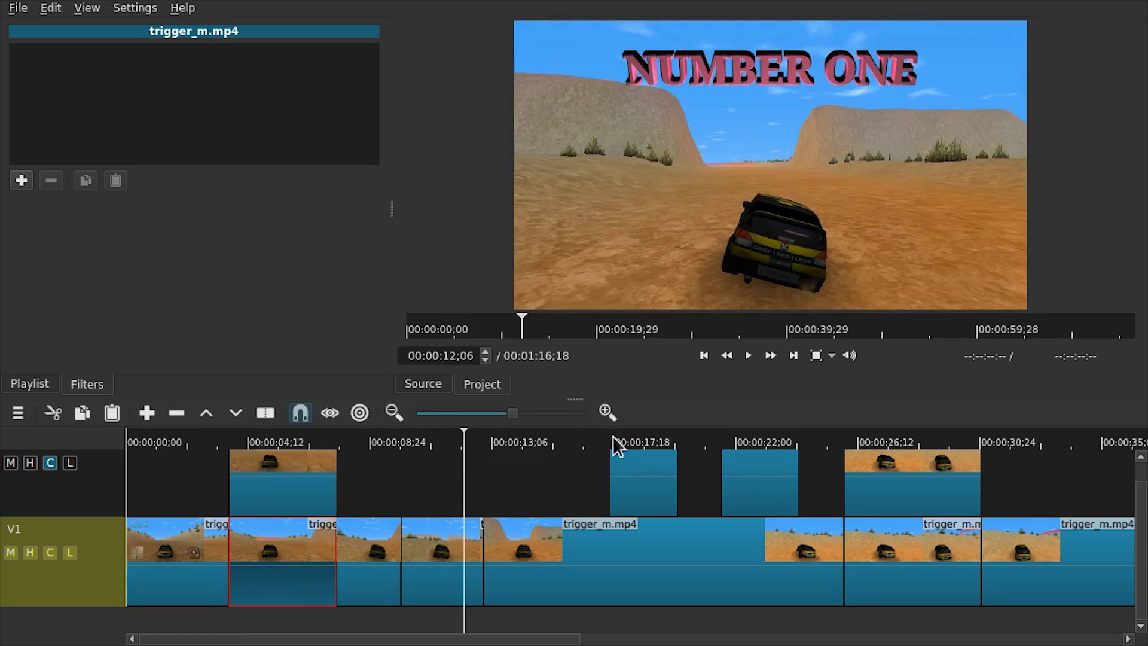
click(643, 442)
Show the watermark's fade filters and check the banner and 3D Text positions
click(648, 478)
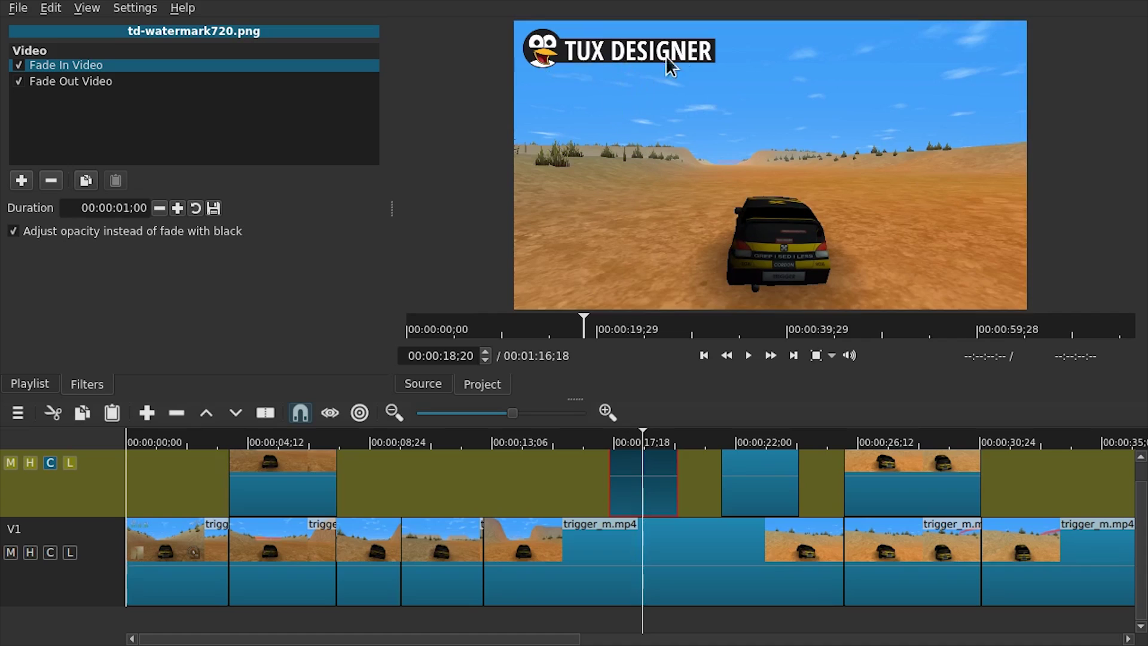
click(786, 446)
click(887, 446)
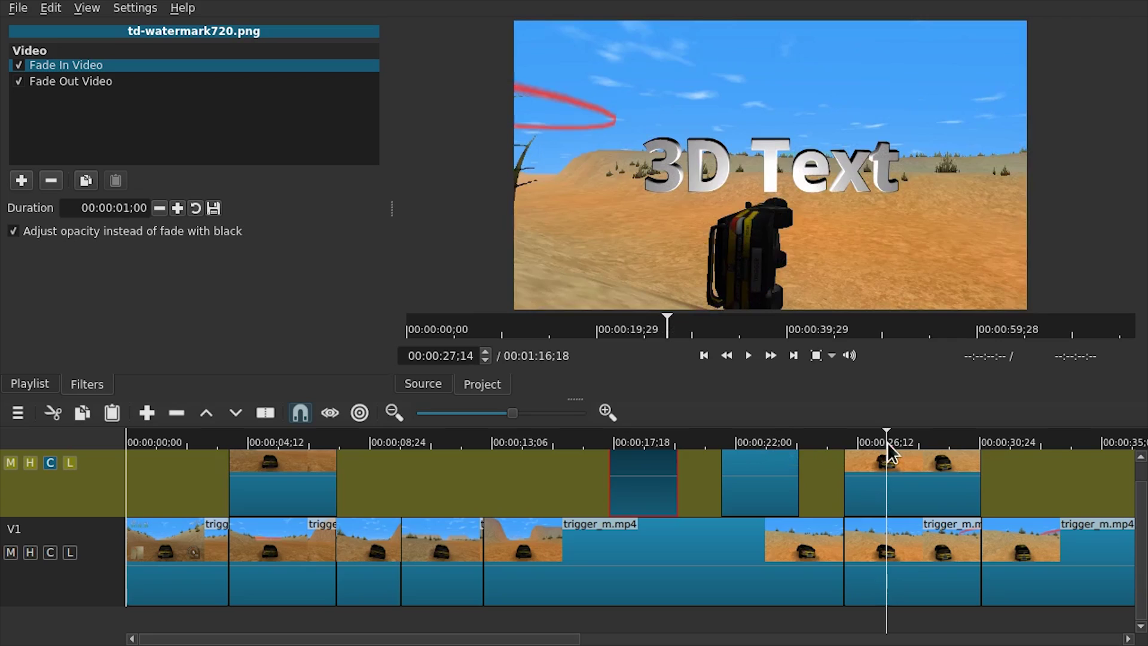
Select the TRIGGER RALLY IS THE BEST banner and nudge it slightly later on V2
click(749, 446)
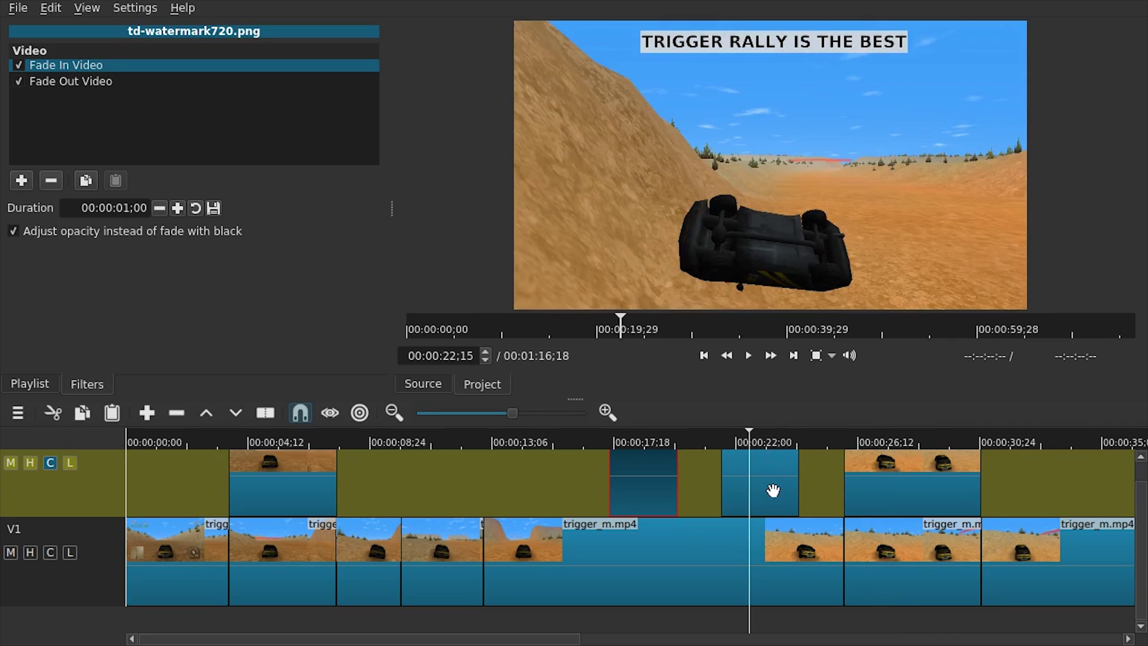
click(773, 490)
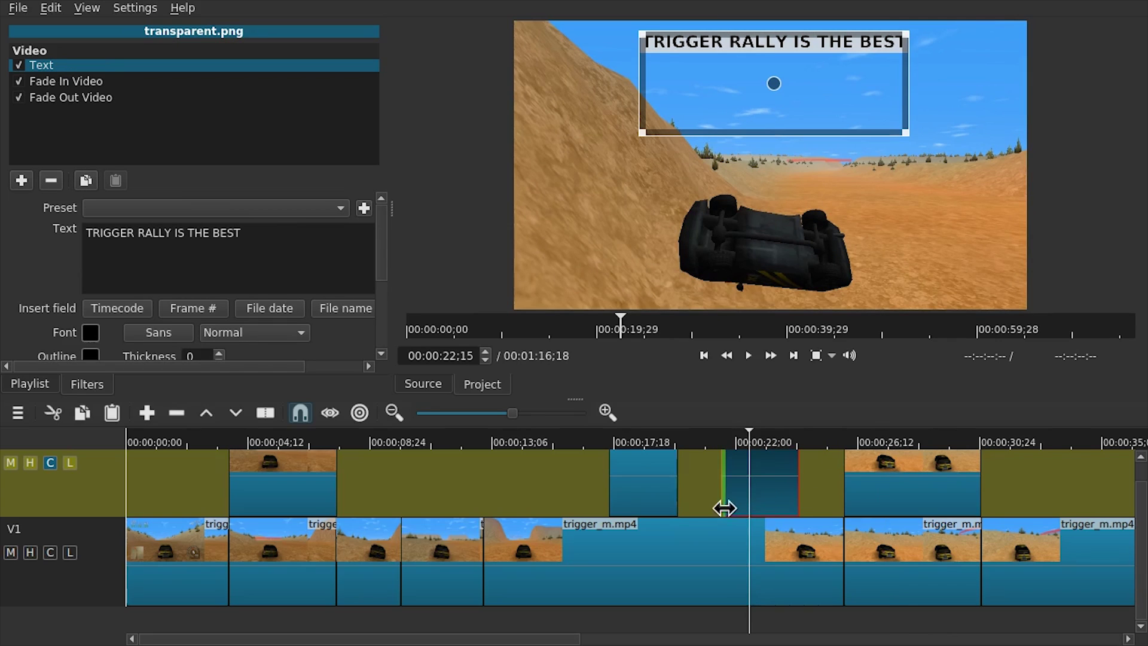
mouse_move(761, 499)
mouse_down()
mouse_move(735, 500)
mouse_move(771, 503)
mouse_up()
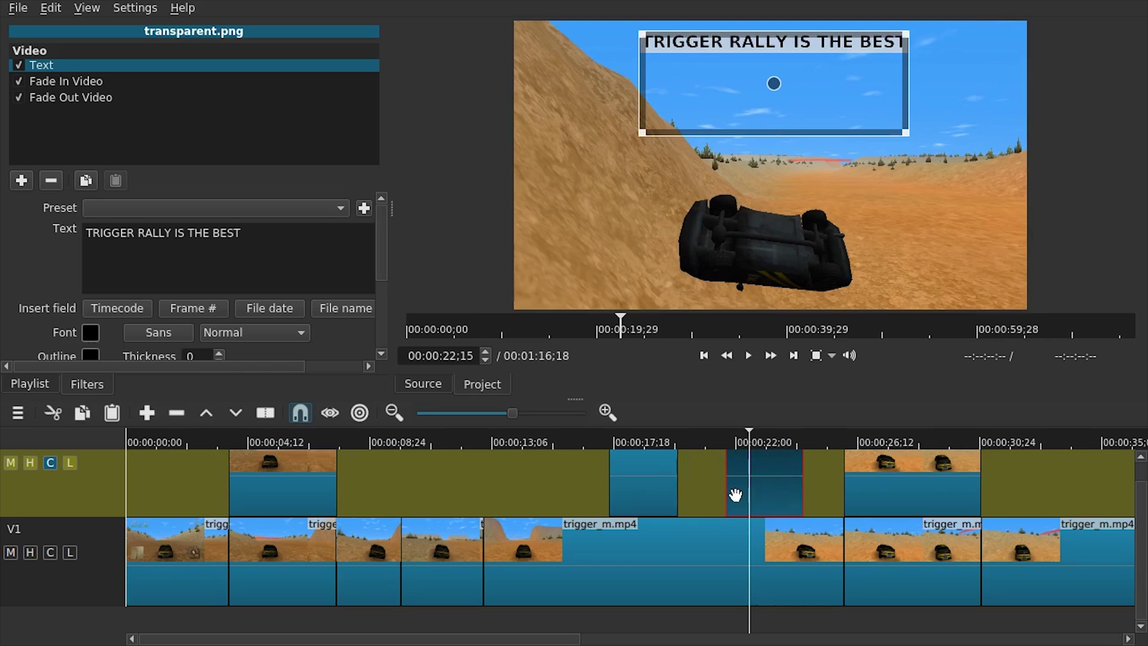
click(893, 445)
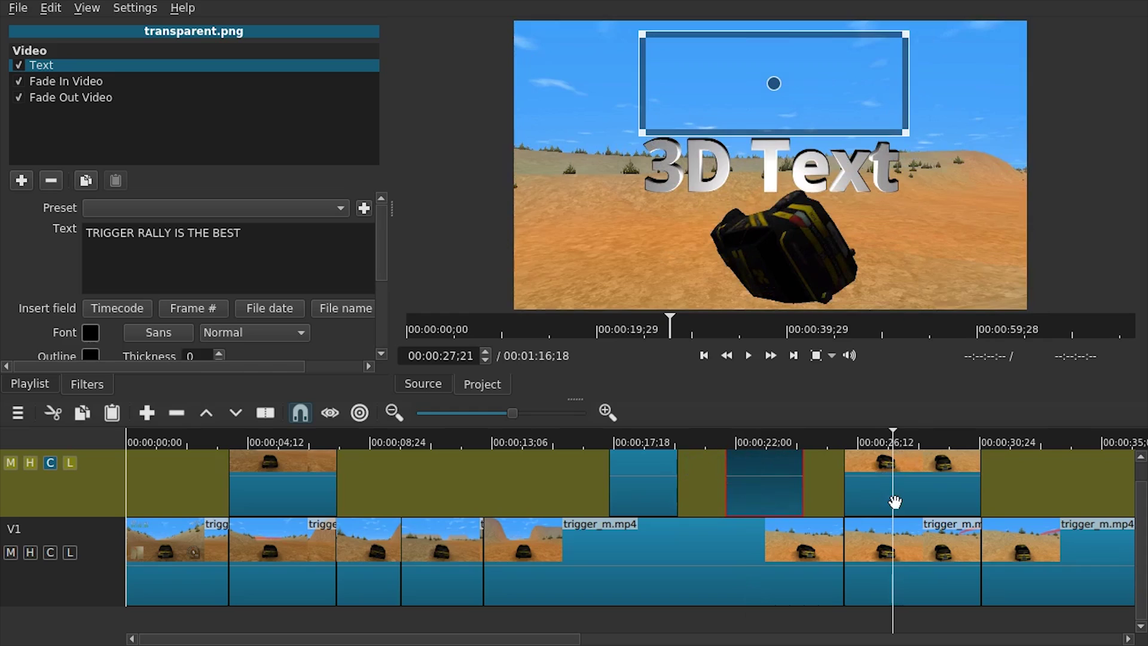
click(182, 9)
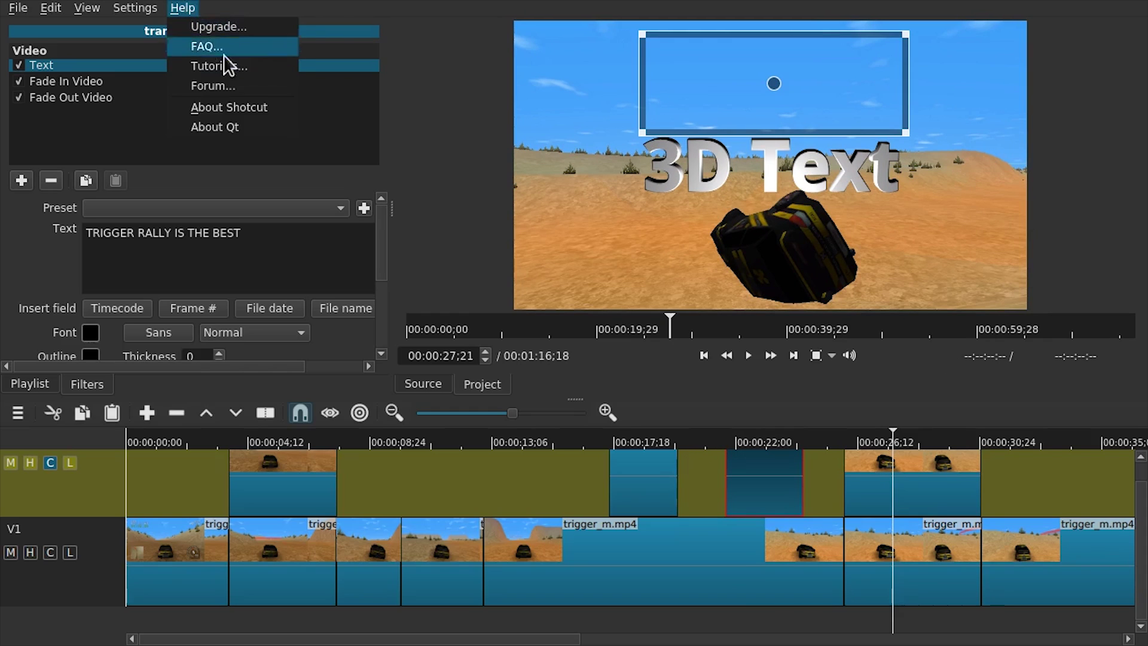
click(245, 107)
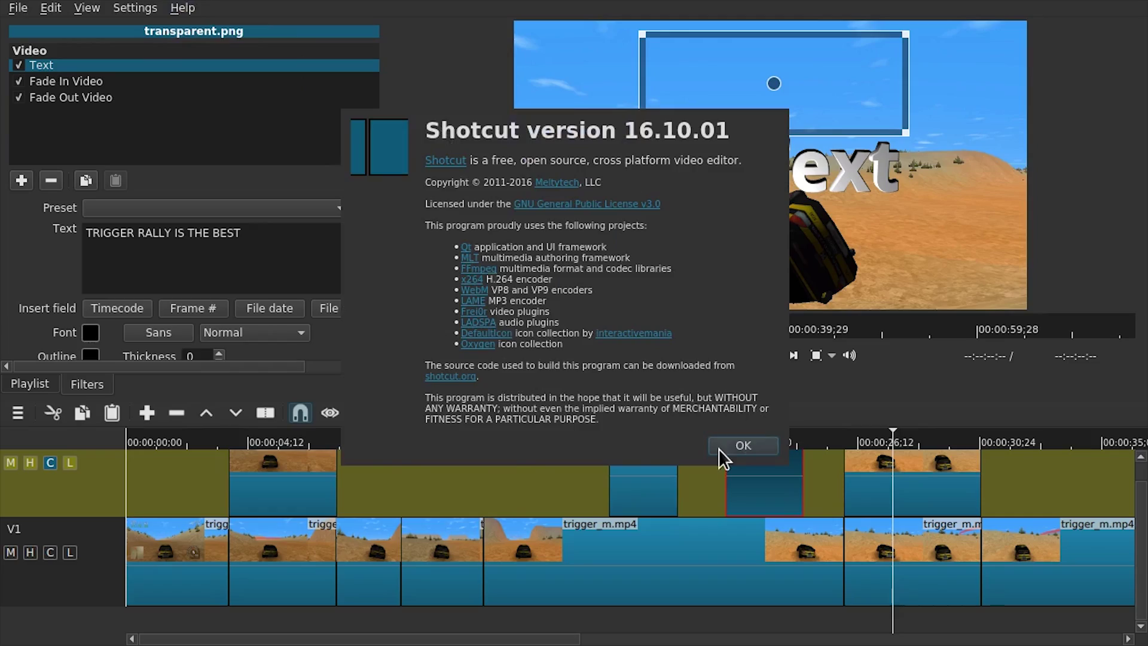
click(724, 454)
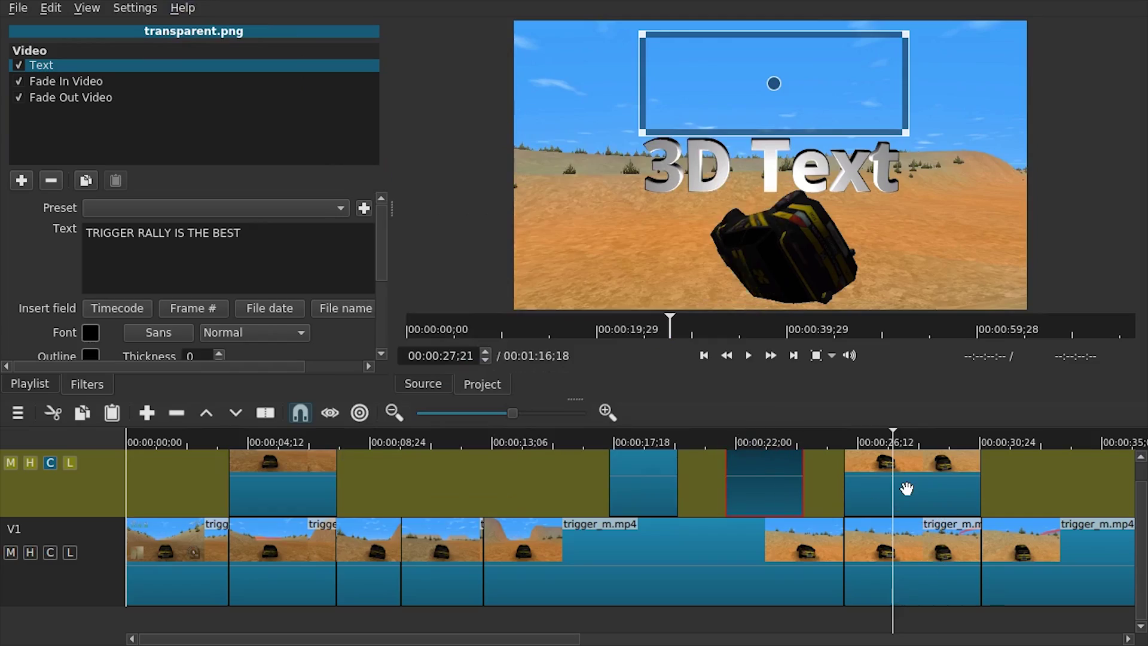